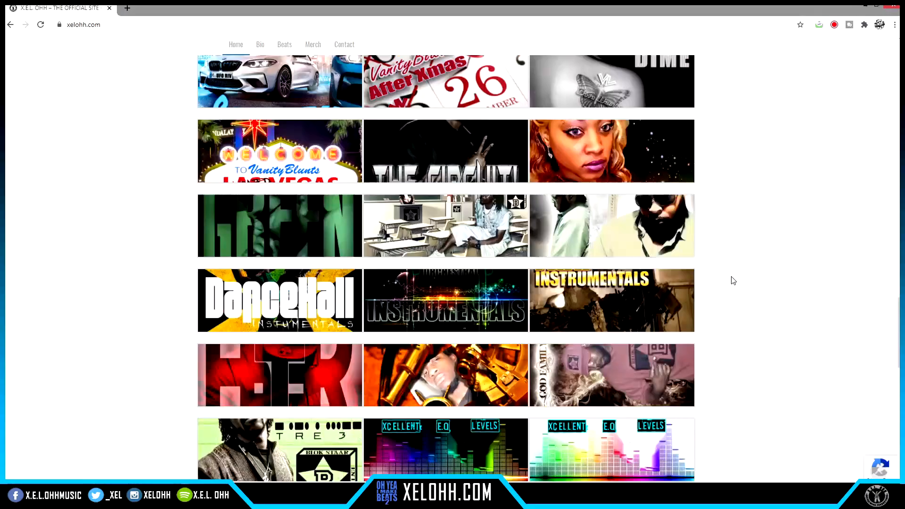
{"action": "scroll", "coordinate": [721, 271], "scroll_direction": "down", "scroll_amount": 15}
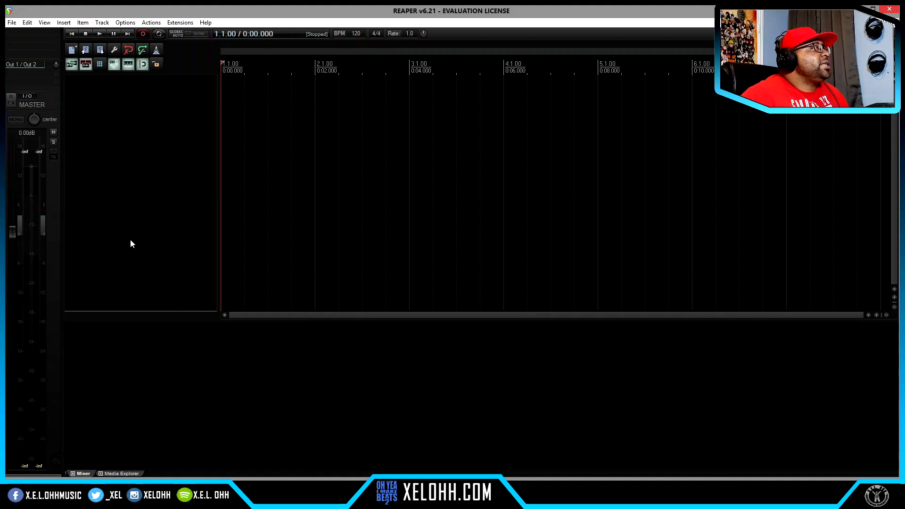
{"action": "right_click", "coordinate": [133, 110]}
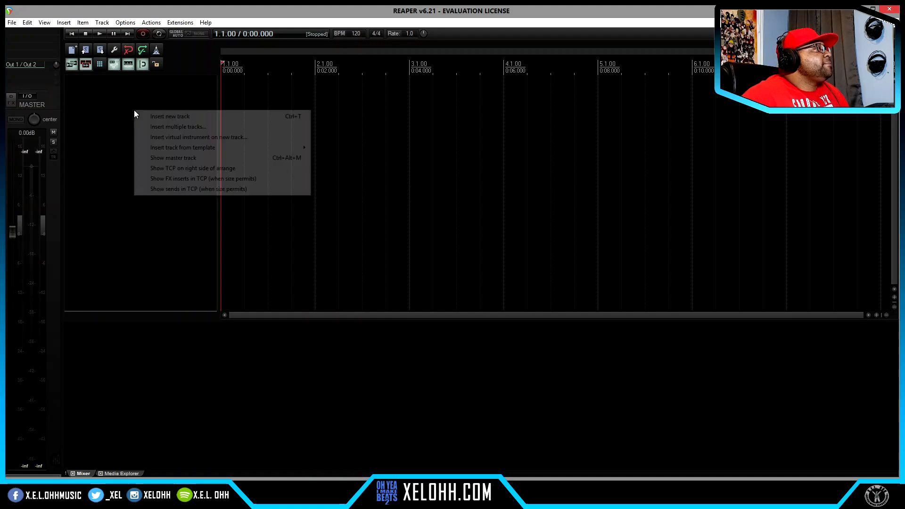
{"action": "right_click", "coordinate": [88, 91]}
{"action": "left_click", "coordinate": [75, 115]}
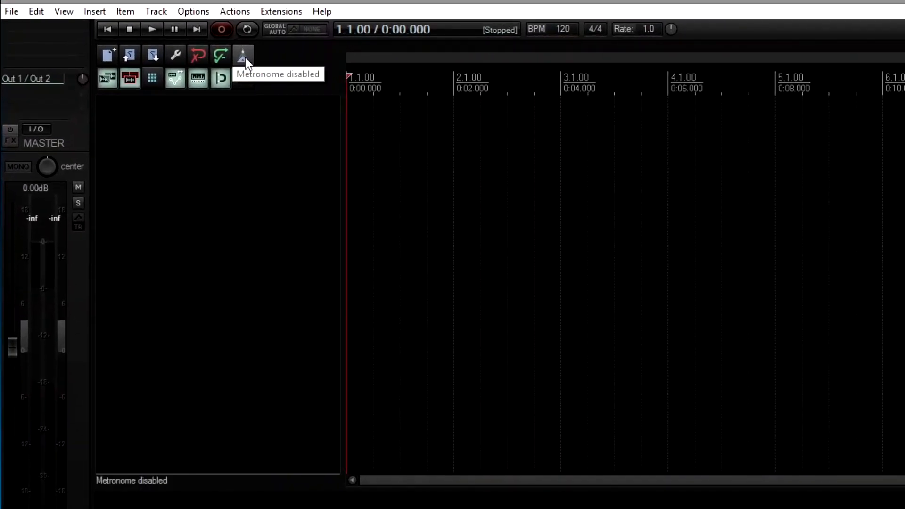
Enable the metronome and set the project tempo to 140 BPM
{"action": "left_click", "coordinate": [245, 59]}
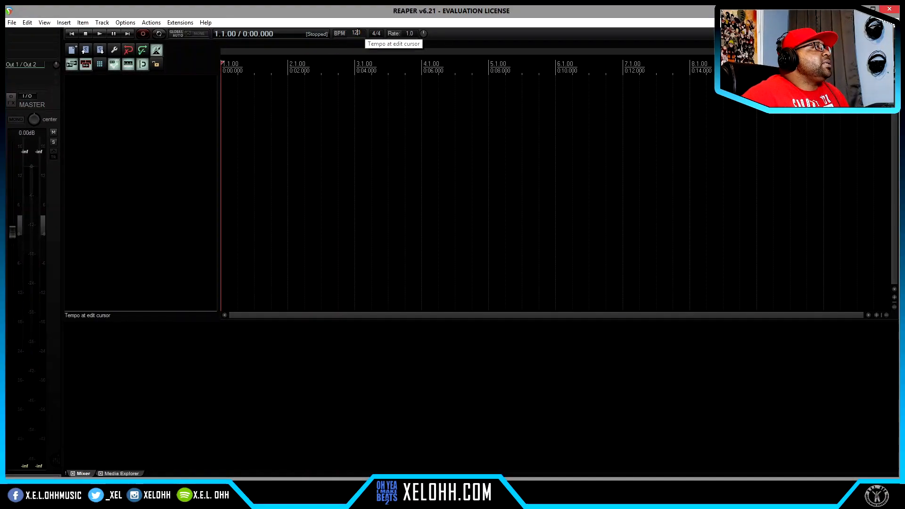
{"action": "double_click", "coordinate": [356, 32]}
{"action": "type", "text": "14"}
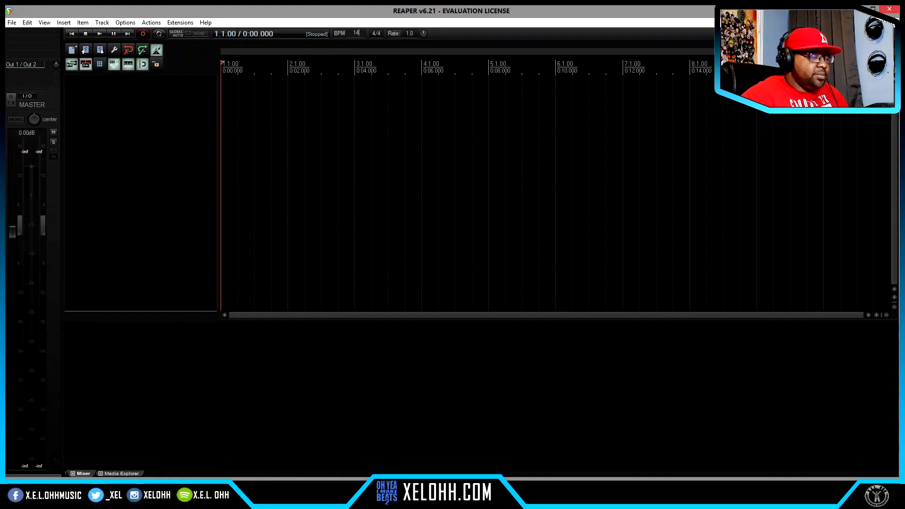
{"action": "type", "text": "0"}
{"action": "key", "text": "Return"}
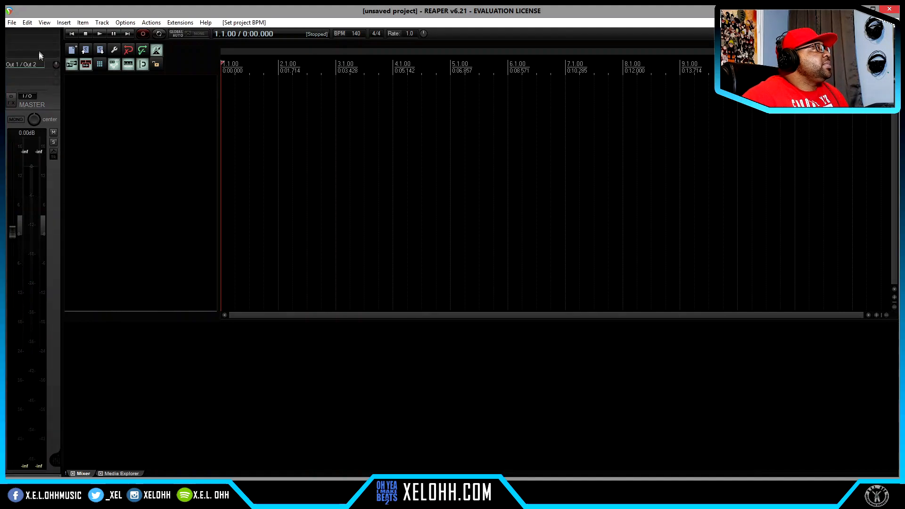
{"action": "right_click", "coordinate": [53, 103]}
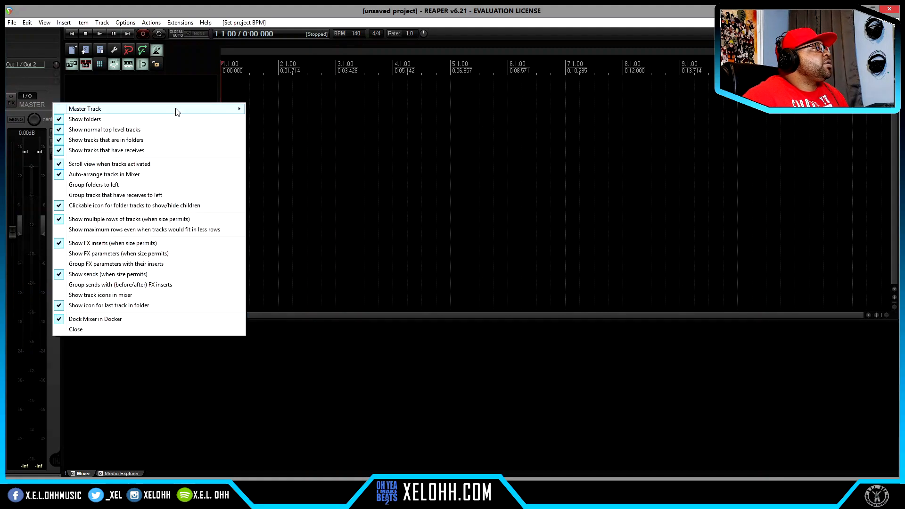
{"action": "mouse_move", "coordinate": [187, 111]}
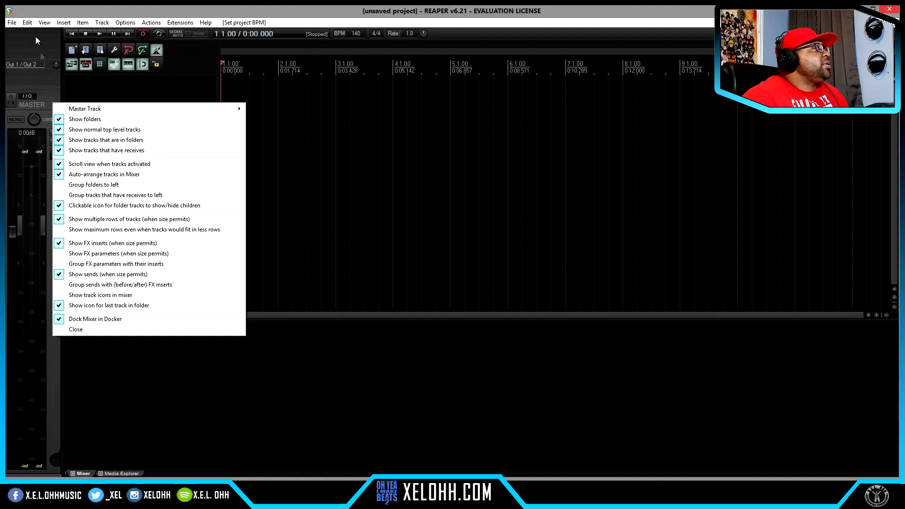
{"action": "left_click", "coordinate": [229, 406]}
{"action": "right_click", "coordinate": [165, 98]}
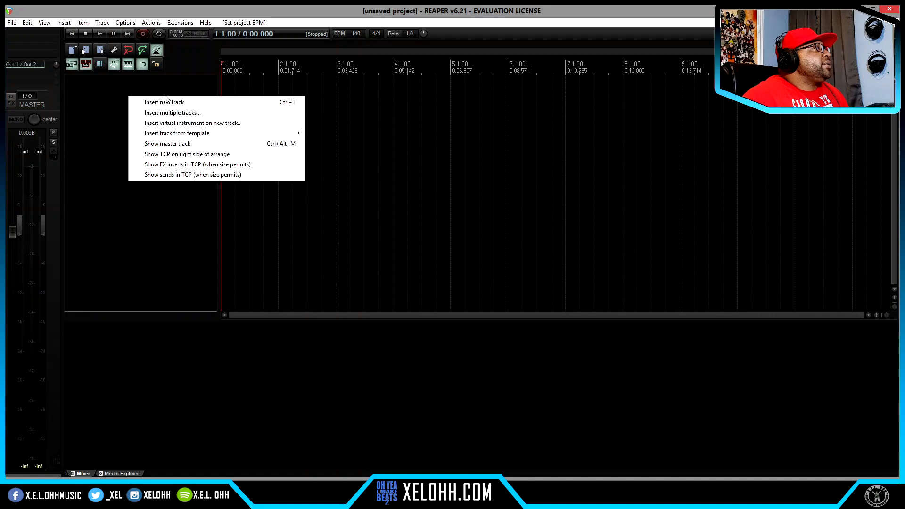
{"action": "mouse_move", "coordinate": [206, 135]}
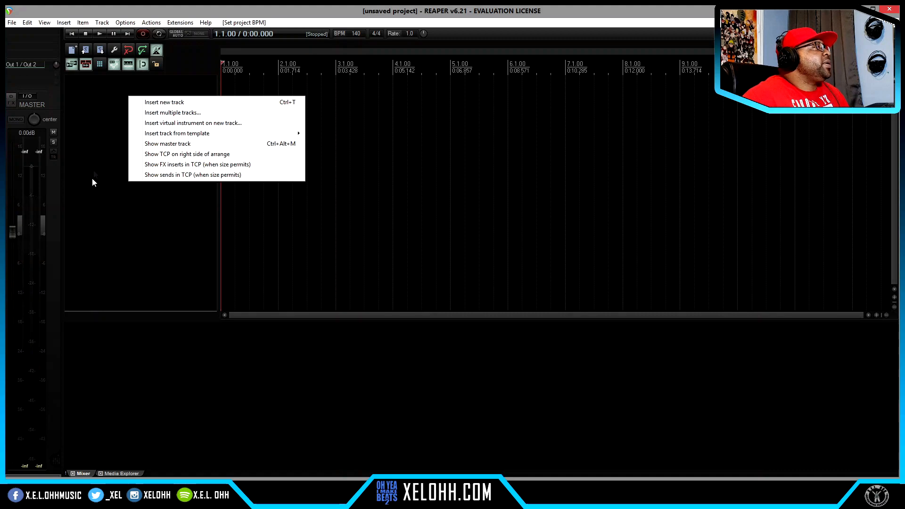
{"action": "left_click", "coordinate": [124, 238]}
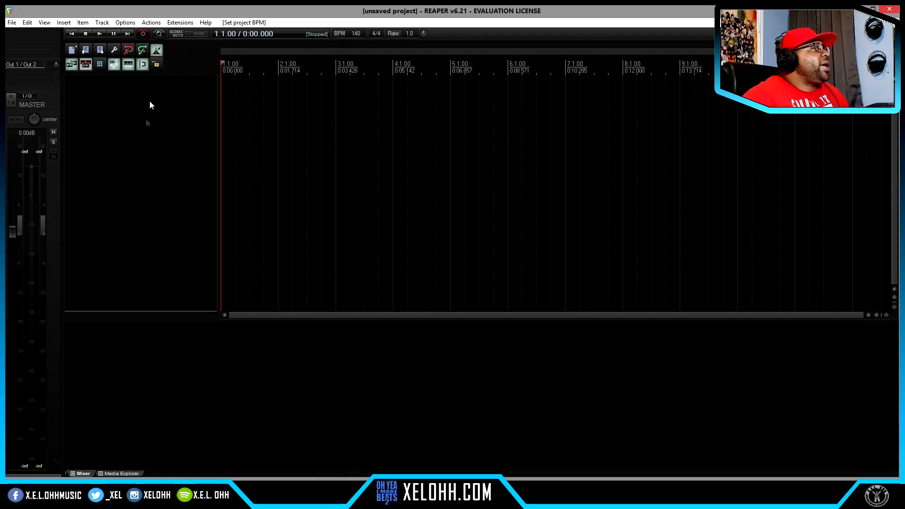
Add five empty tracks to the project and delete all of them
{"action": "double_click", "coordinate": [141, 162]}
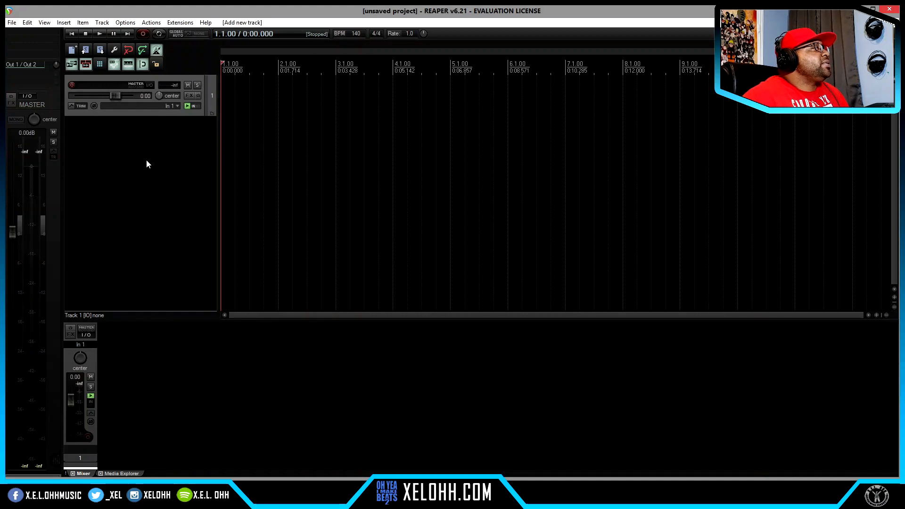
{"action": "double_click", "coordinate": [128, 210]}
{"action": "double_click", "coordinate": [123, 226]}
{"action": "double_click", "coordinate": [134, 246]}
{"action": "double_click", "coordinate": [148, 264]}
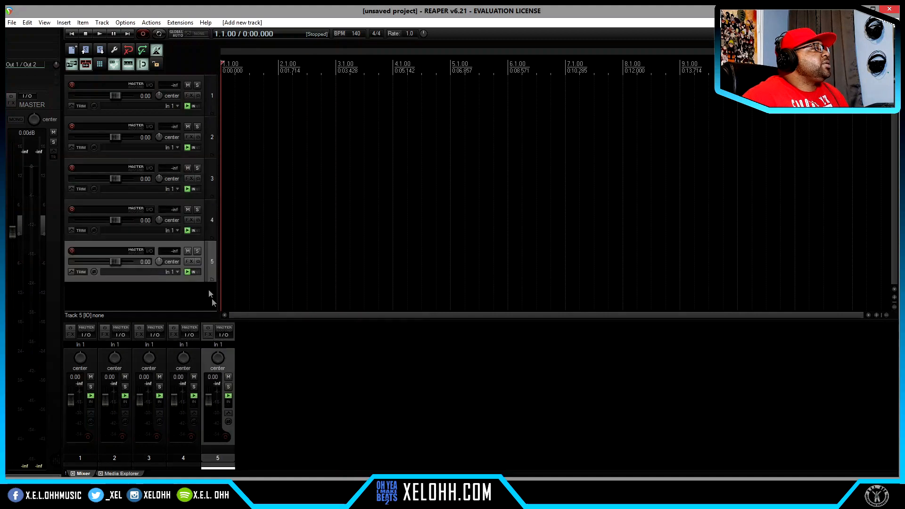
{"action": "left_click", "coordinate": [80, 449], "text": "shift"}
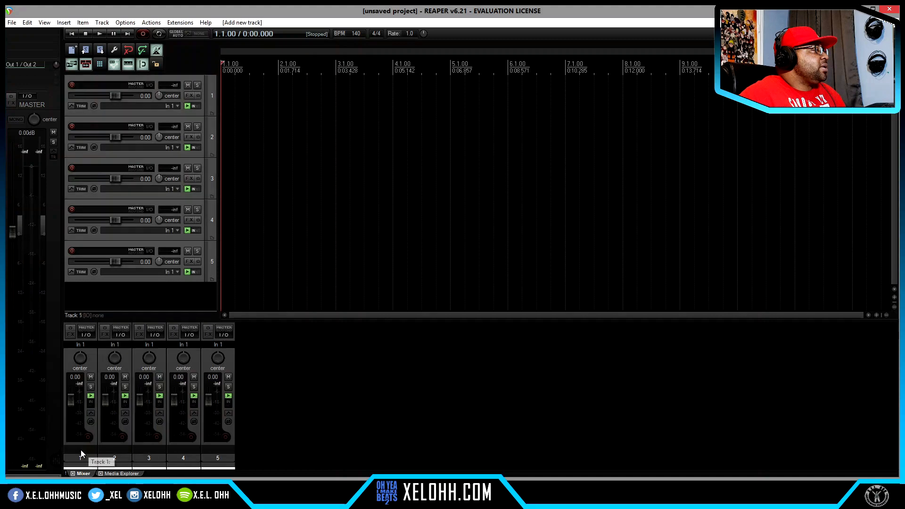
{"action": "key", "text": "Delete"}
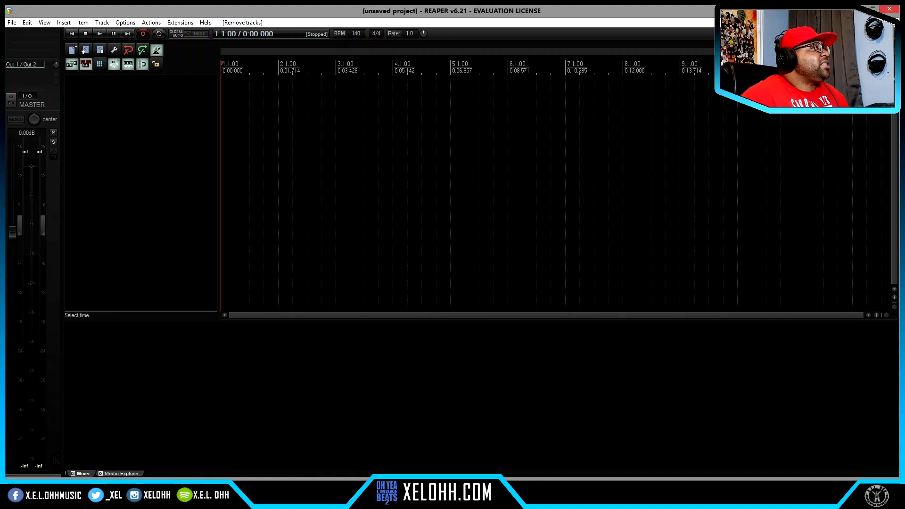
Insert the Xpand!2 (AIR Music Technology) virtual instrument on a new track, filtering the plugin list by "xp"
{"action": "right_click", "coordinate": [122, 101]}
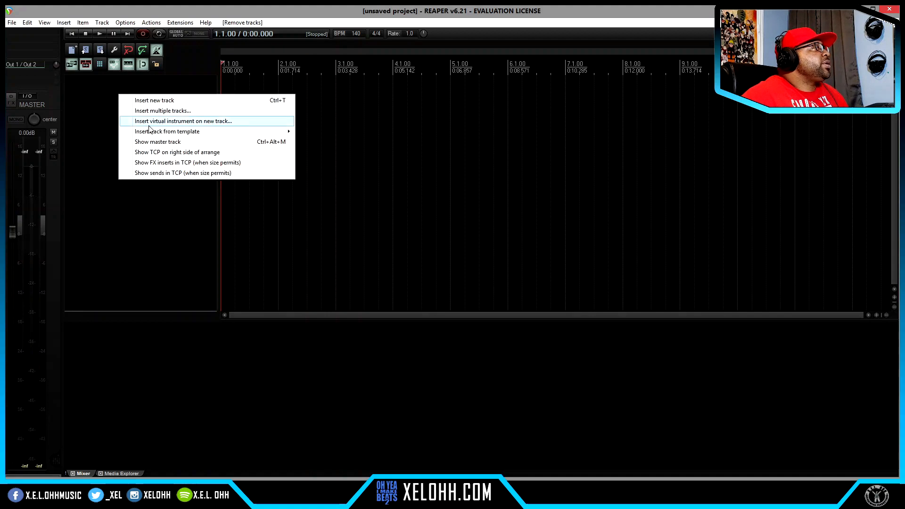
{"action": "left_click", "coordinate": [192, 122]}
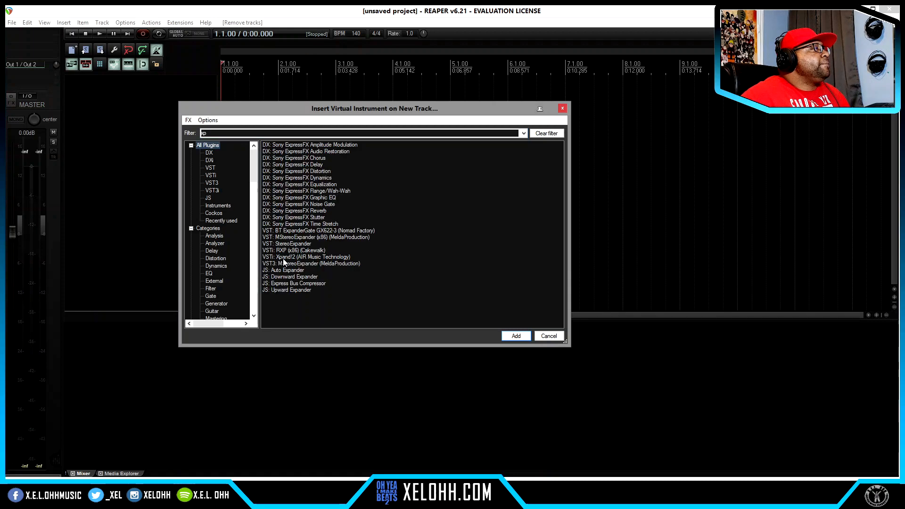
{"action": "left_click", "coordinate": [286, 257]}
{"action": "left_click", "coordinate": [516, 336]}
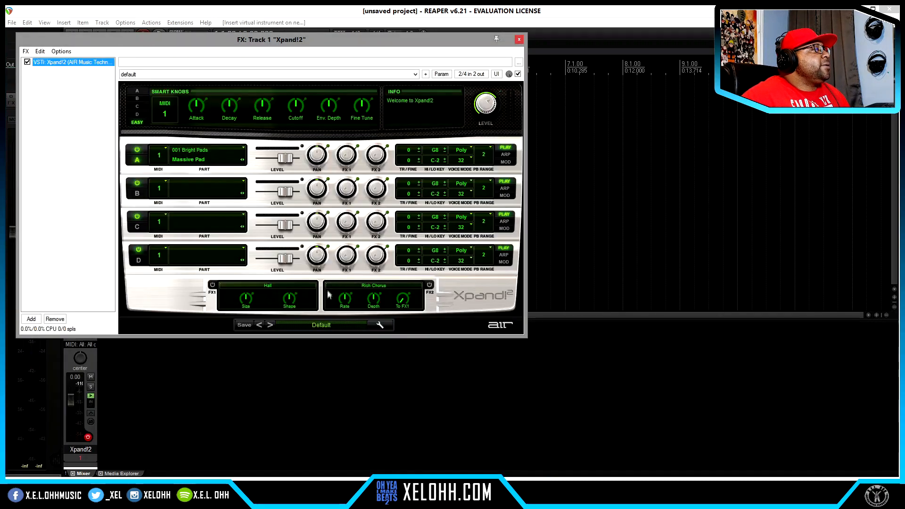
Load the 27 Workstation Piano preset from Xpand!2's 13 Acoustic Piano category
{"action": "left_click", "coordinate": [327, 325]}
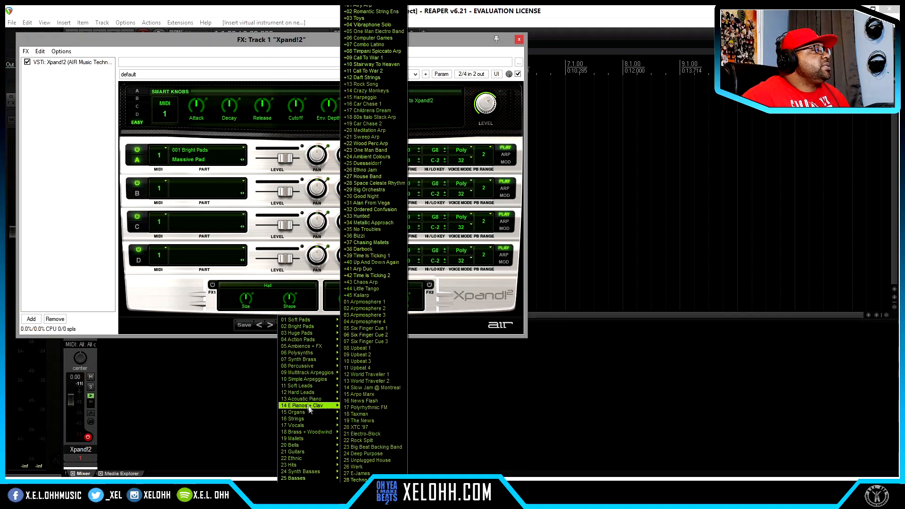
{"action": "mouse_move", "coordinate": [316, 400]}
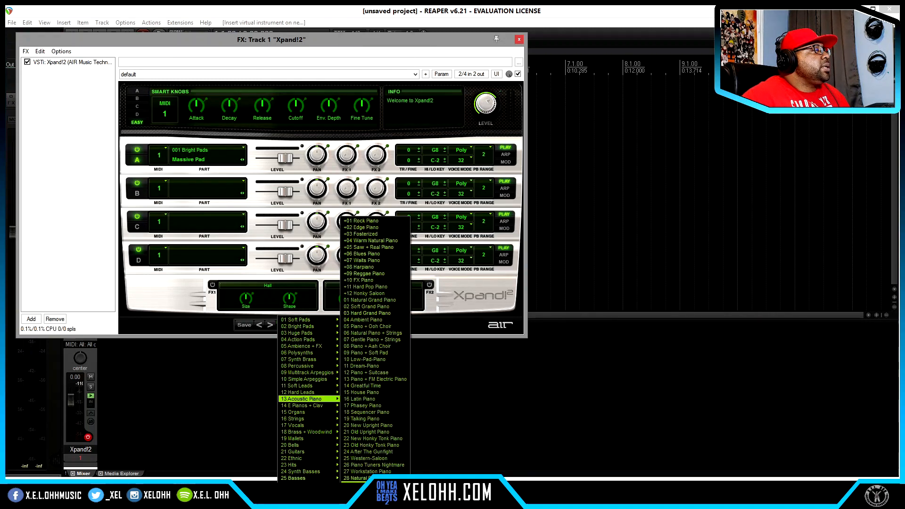
{"action": "left_click", "coordinate": [373, 472]}
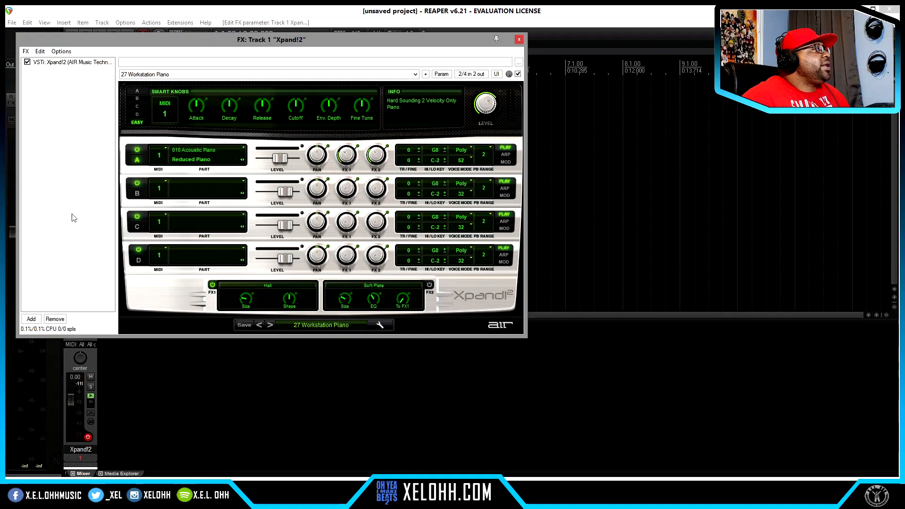
Add the VST3 version of TDR Nova after Xpand!2 in the track's effects chain, view both plugins, and close the chain window
{"action": "left_click", "coordinate": [31, 319]}
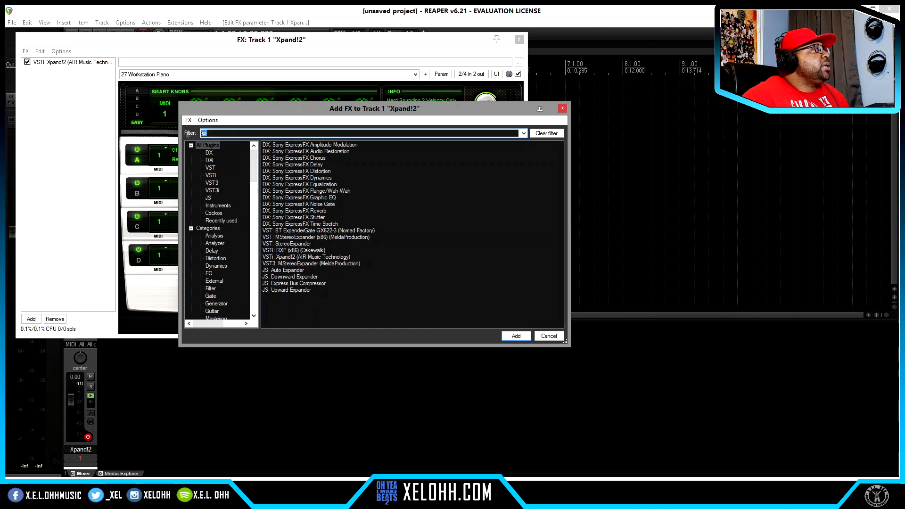
{"action": "type", "text": "nova"}
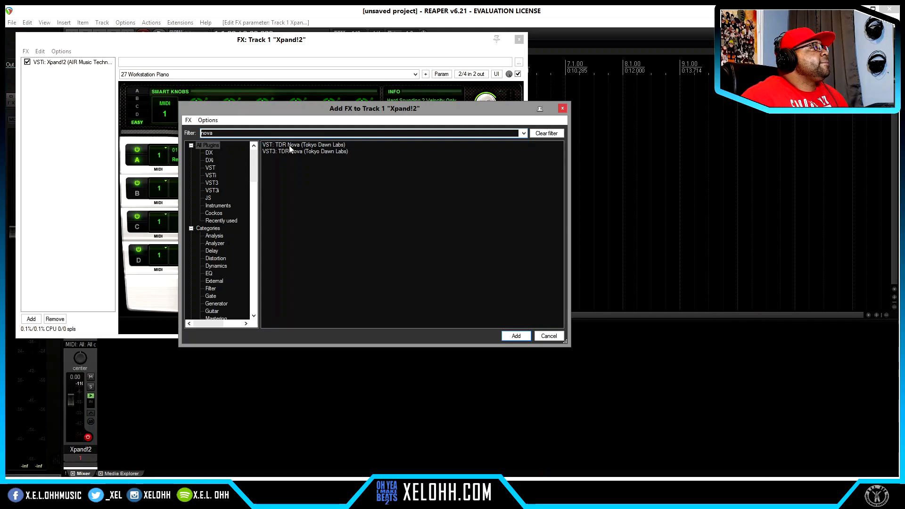
{"action": "left_click", "coordinate": [290, 153]}
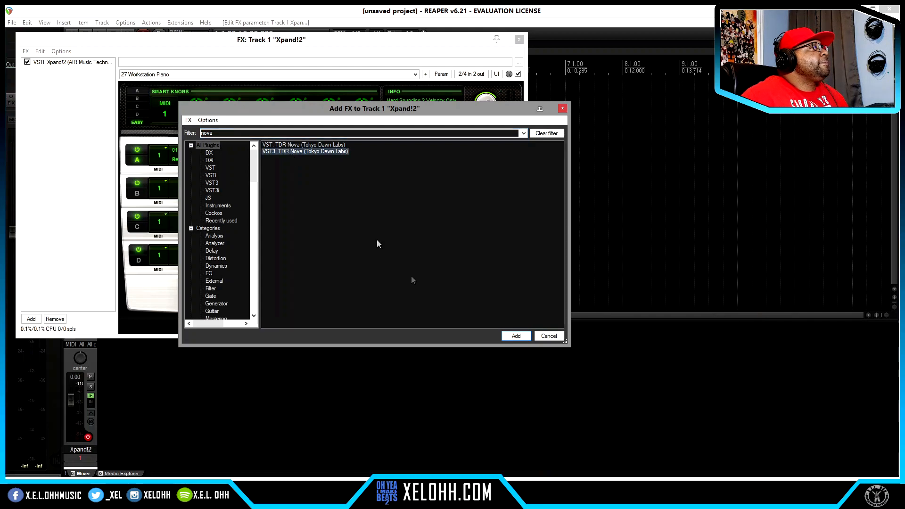
{"action": "left_click", "coordinate": [516, 336]}
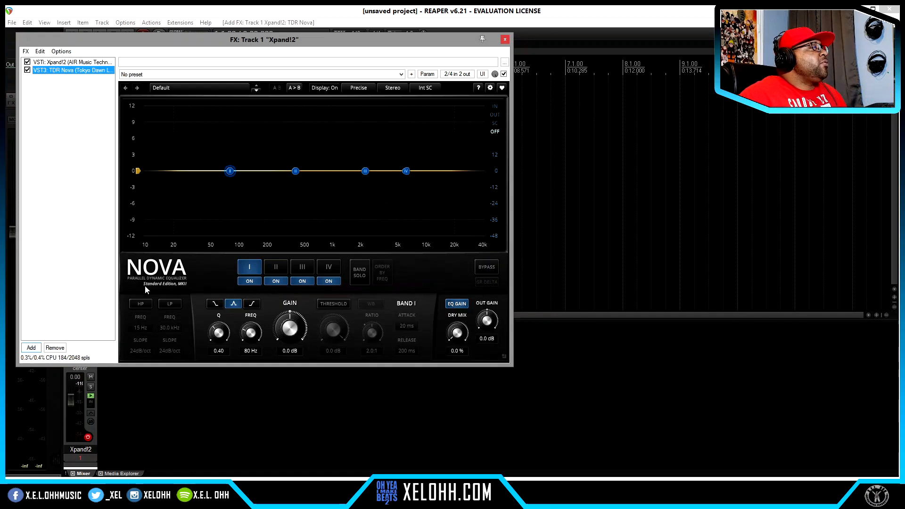
{"action": "left_click", "coordinate": [69, 63]}
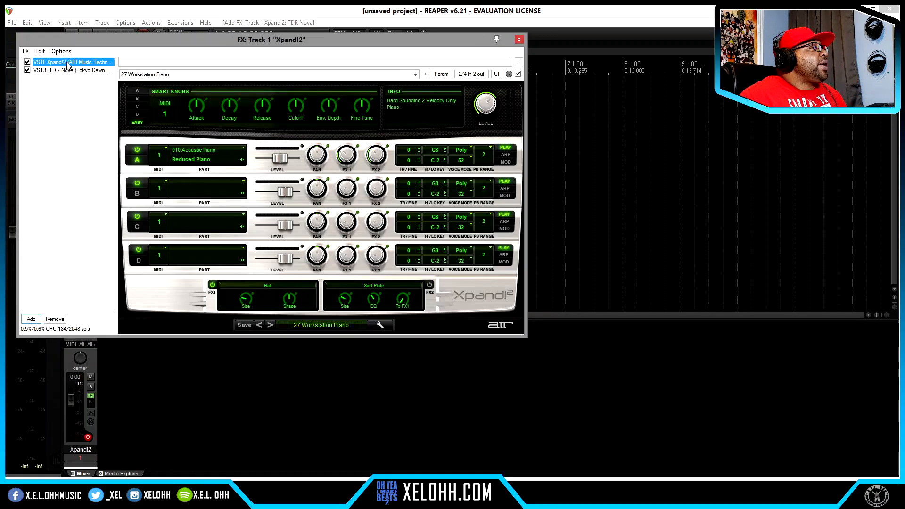
{"action": "left_click", "coordinate": [63, 72]}
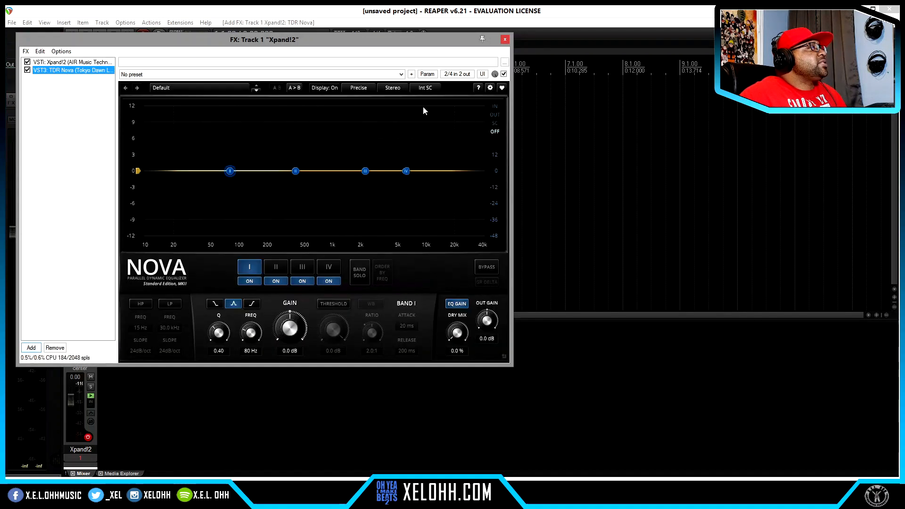
{"action": "left_click", "coordinate": [505, 40]}
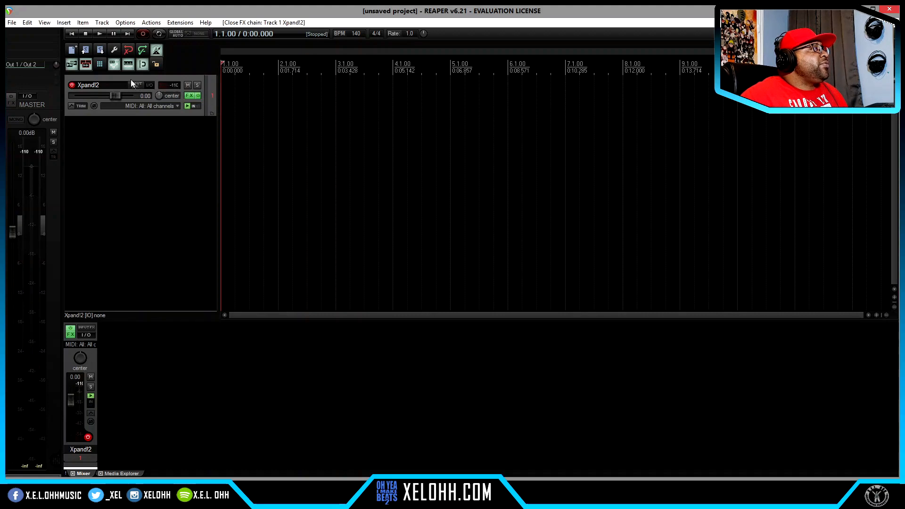
Add an empty second track below Xpand!2 and delete it
{"action": "double_click", "coordinate": [122, 138]}
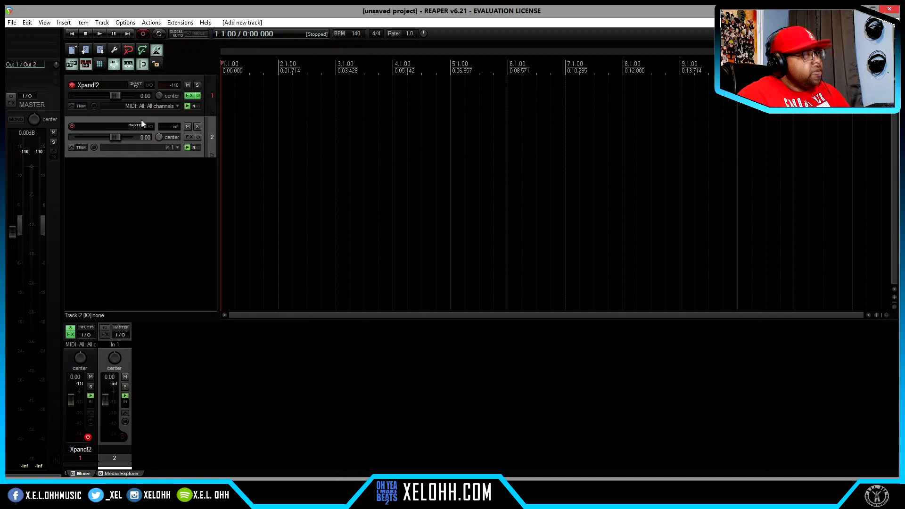
{"action": "key", "text": "Delete"}
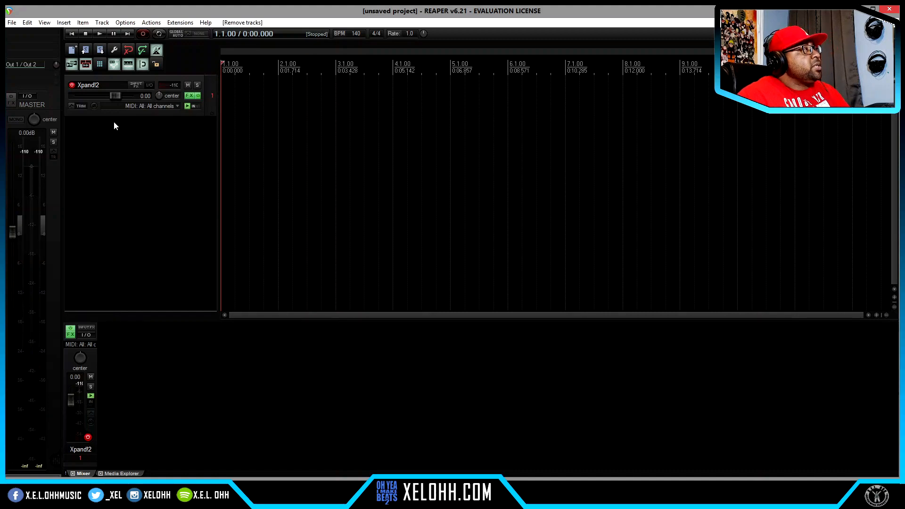
Add the Chordz (CodeFN42) plugin without the x86 label to the Xpand!2 track's input FX chain and move its window clear of the track controls
{"action": "left_click", "coordinate": [137, 84]}
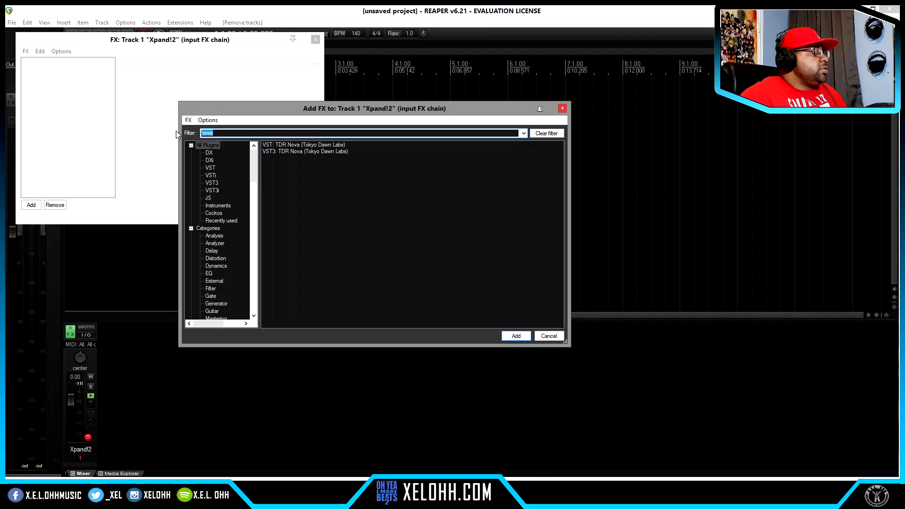
{"action": "type", "text": "chord"}
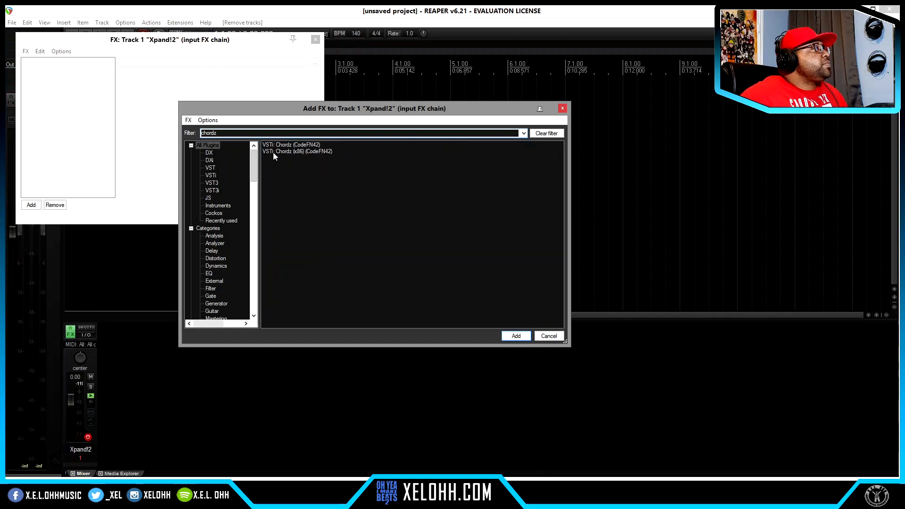
{"action": "left_click", "coordinate": [277, 145]}
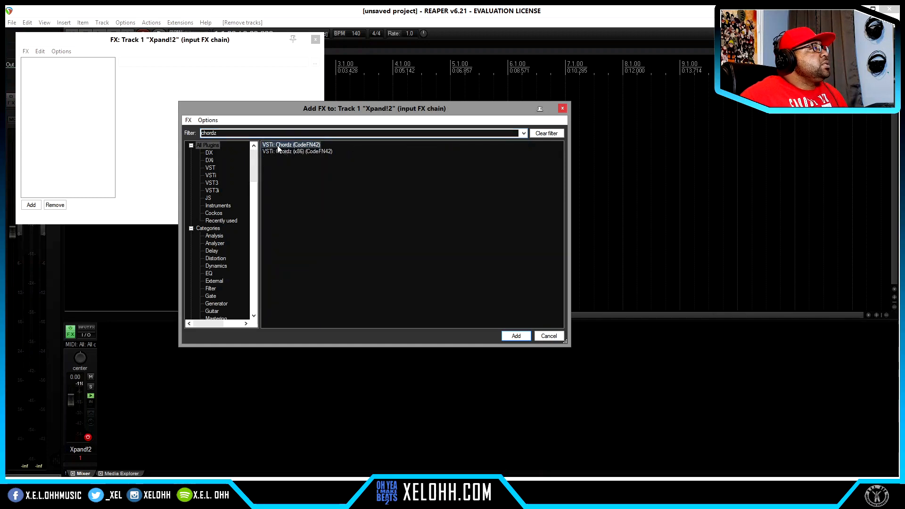
{"action": "left_click", "coordinate": [513, 336]}
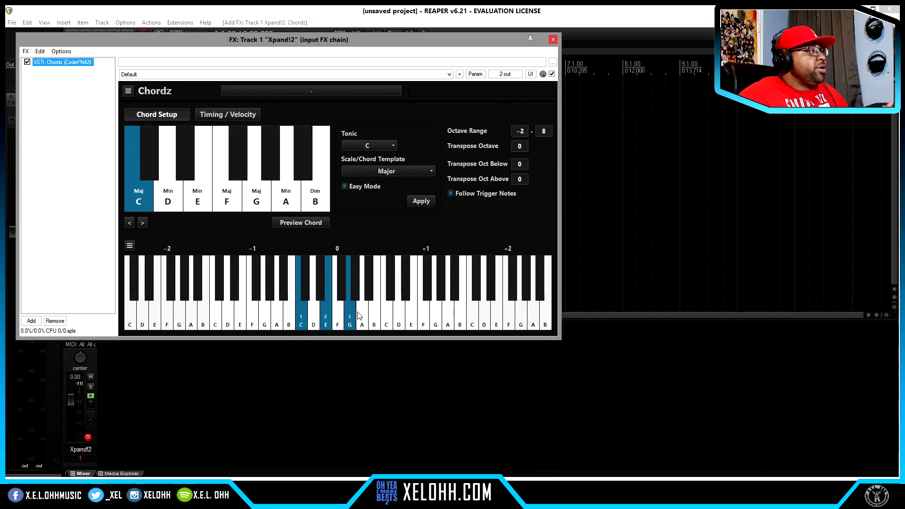
{"action": "left_click_drag", "start_coordinate": [336, 35], "coordinate": [544, 97]}
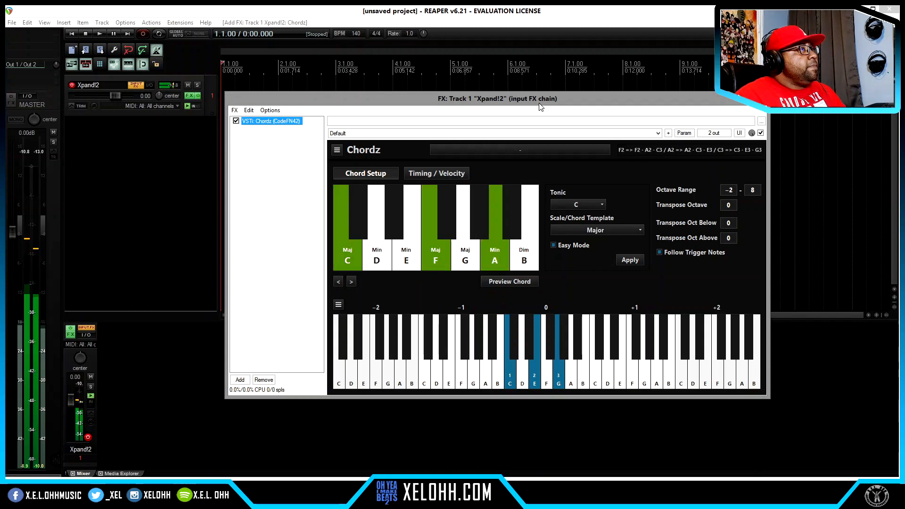
Remove Chordz from the Xpand!2 track's input FX chain and close the chain window
{"action": "left_click_drag", "start_coordinate": [582, 98], "coordinate": [465, 120]}
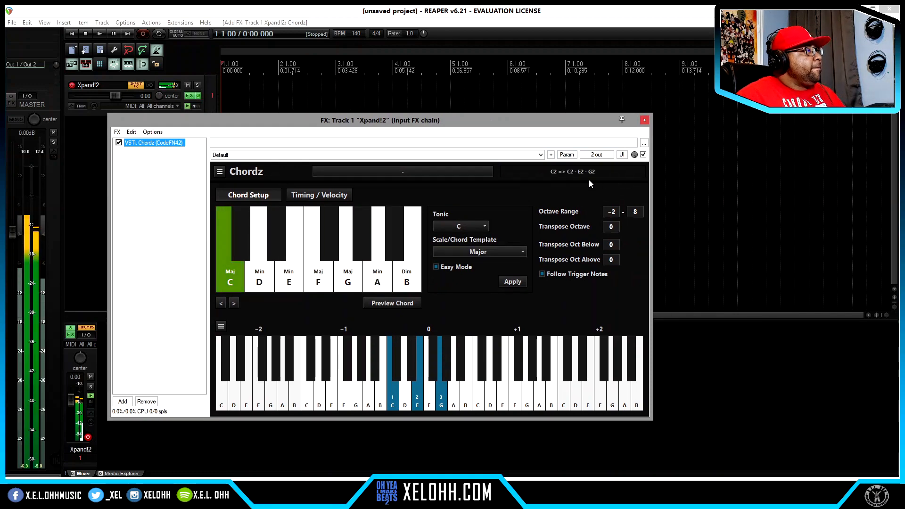
{"action": "left_click", "coordinate": [644, 121]}
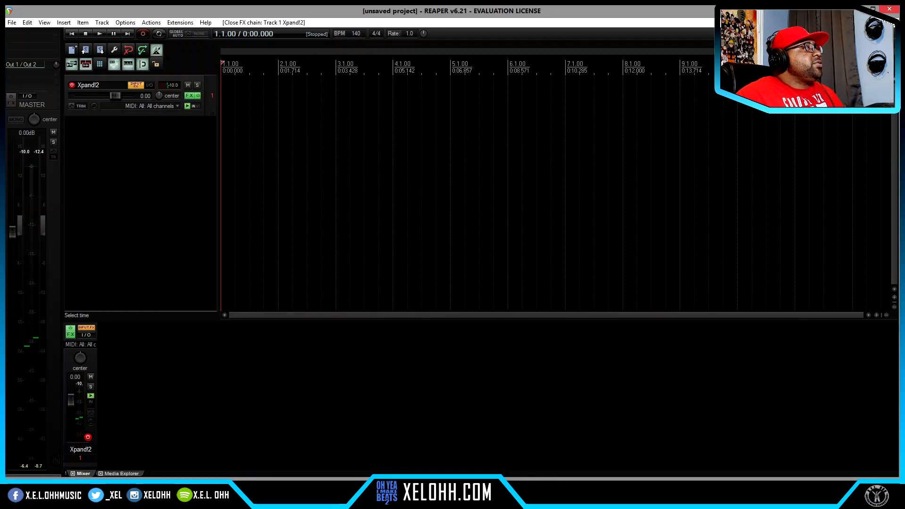
{"action": "left_click", "coordinate": [134, 86]}
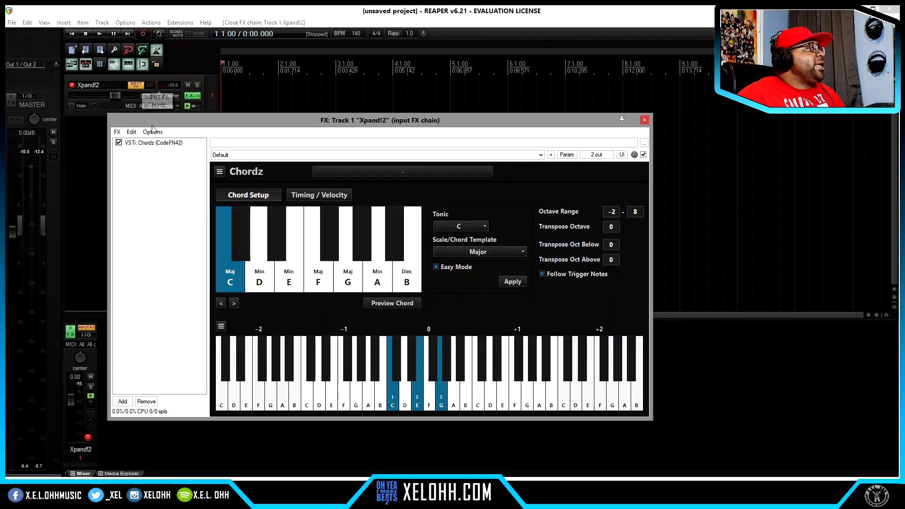
{"action": "left_click", "coordinate": [140, 144]}
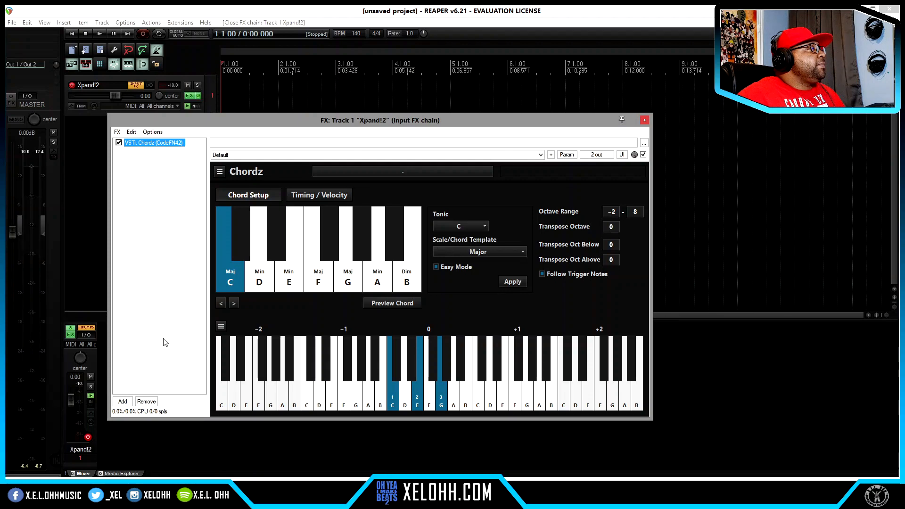
{"action": "left_click", "coordinate": [147, 402]}
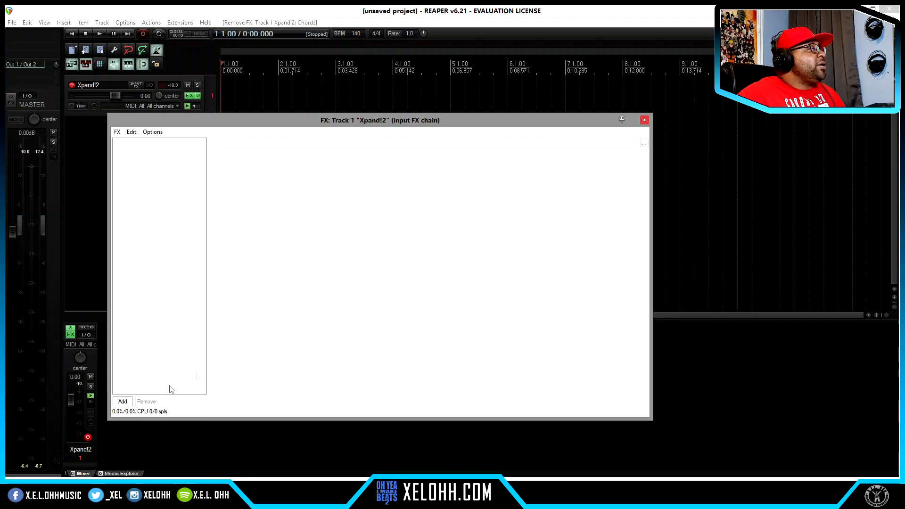
{"action": "left_click", "coordinate": [644, 120]}
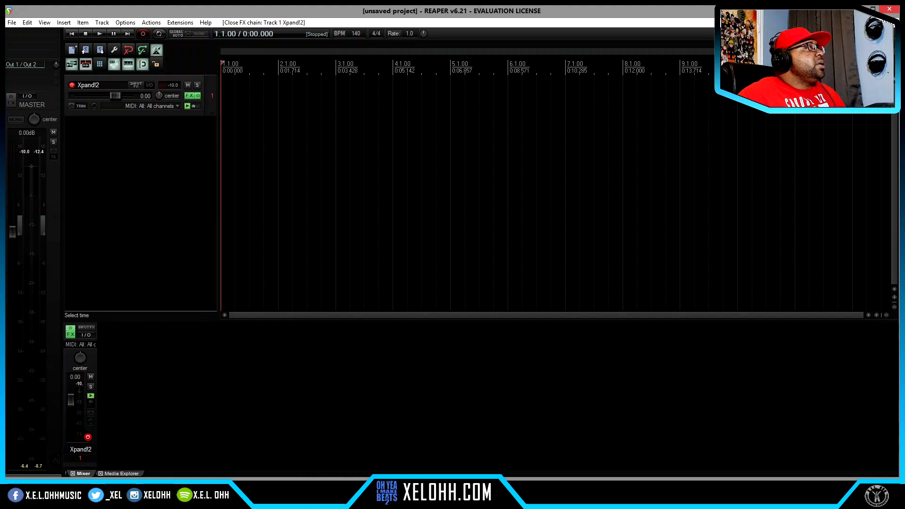
Insert a new MIDI item on the Xpand!2 track, try resizing it to four measures and back, and delete it
{"action": "left_click", "coordinate": [210, 97]}
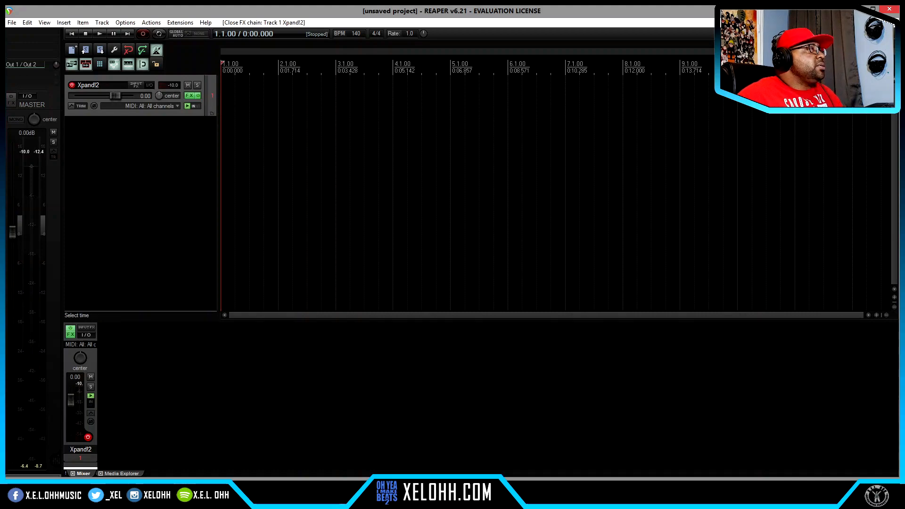
{"action": "left_click", "coordinate": [64, 23]}
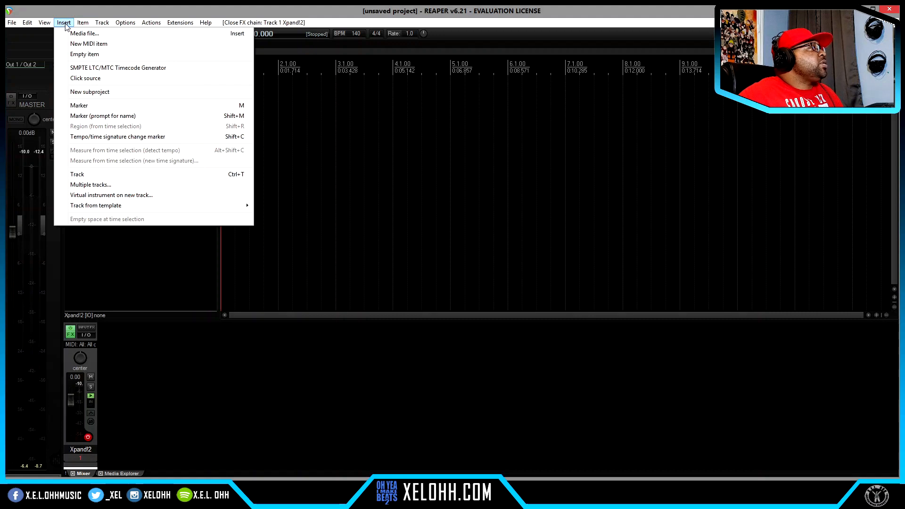
{"action": "left_click", "coordinate": [90, 44]}
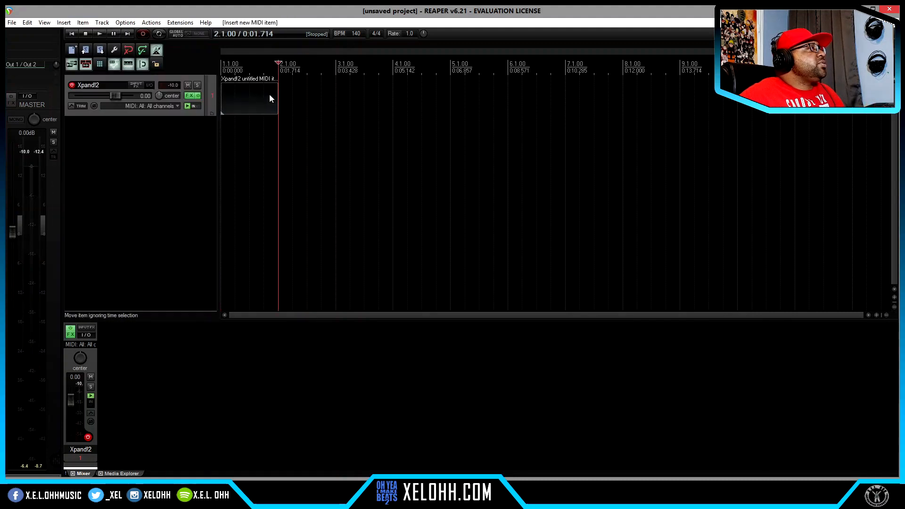
{"action": "left_click_drag", "start_coordinate": [278, 100], "coordinate": [445, 104]}
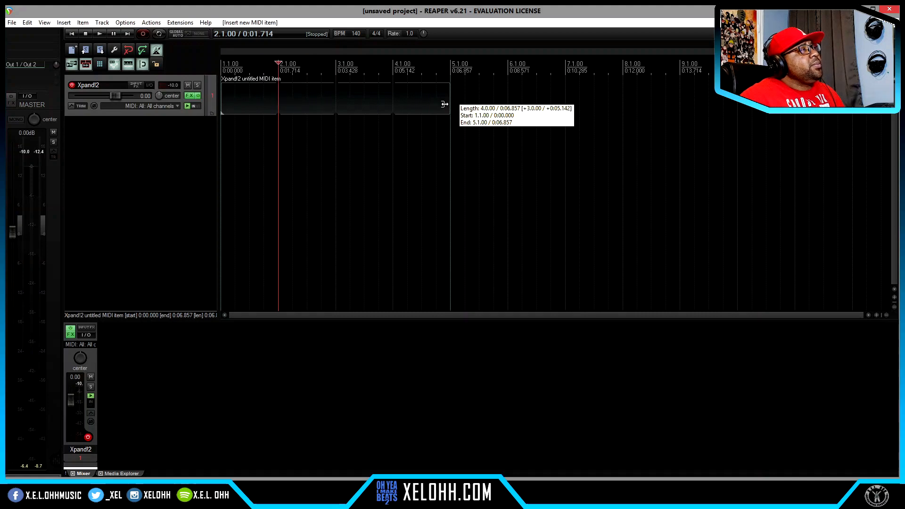
{"action": "left_click_drag", "start_coordinate": [444, 103], "coordinate": [260, 105]}
{"action": "left_click", "coordinate": [258, 101]}
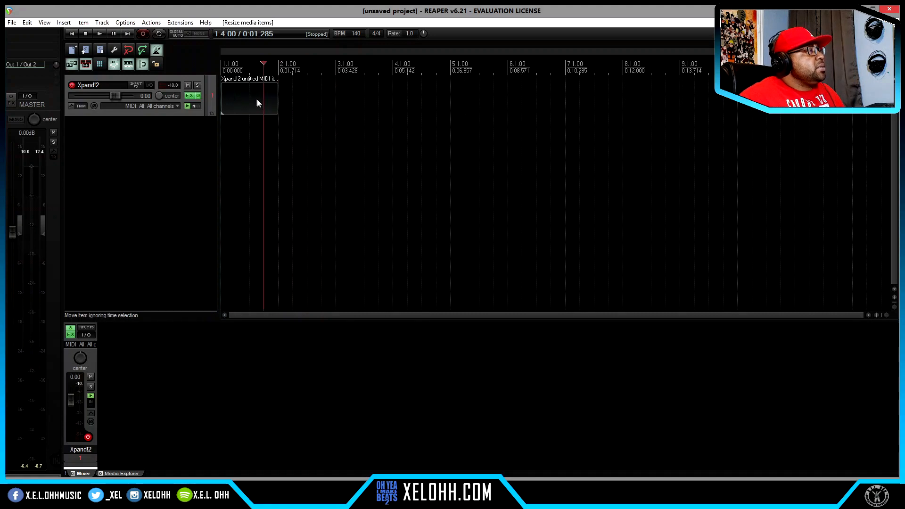
{"action": "key", "text": "Delete"}
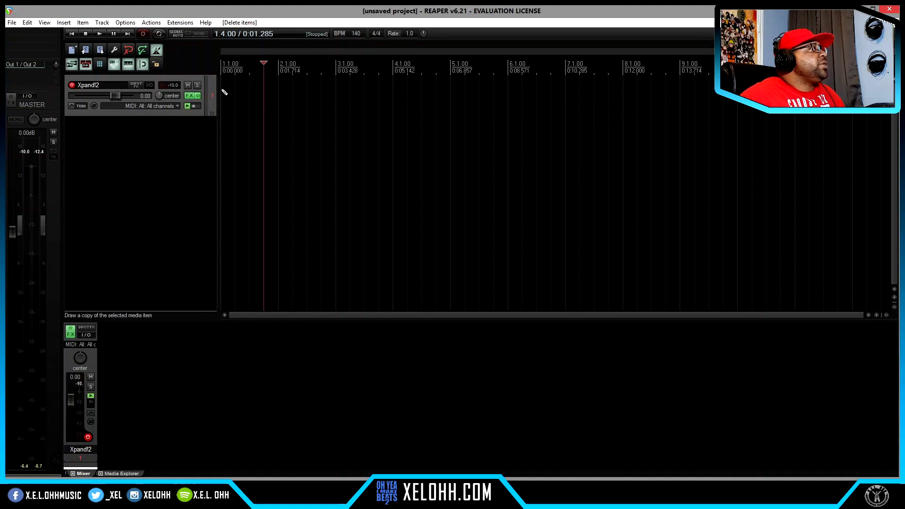
Draw an eight-measure MIDI item from the project start on the Xpand!2 track and open it in the MIDI editor
{"action": "mouse_move", "coordinate": [225, 93]}
{"action": "left_mouse_down"}
{"action": "mouse_move", "coordinate": [247, 94]}
{"action": "mouse_move", "coordinate": [215, 97]}
{"action": "mouse_move", "coordinate": [390, 109]}
{"action": "mouse_move", "coordinate": [678, 102]}
{"action": "left_mouse_up"}
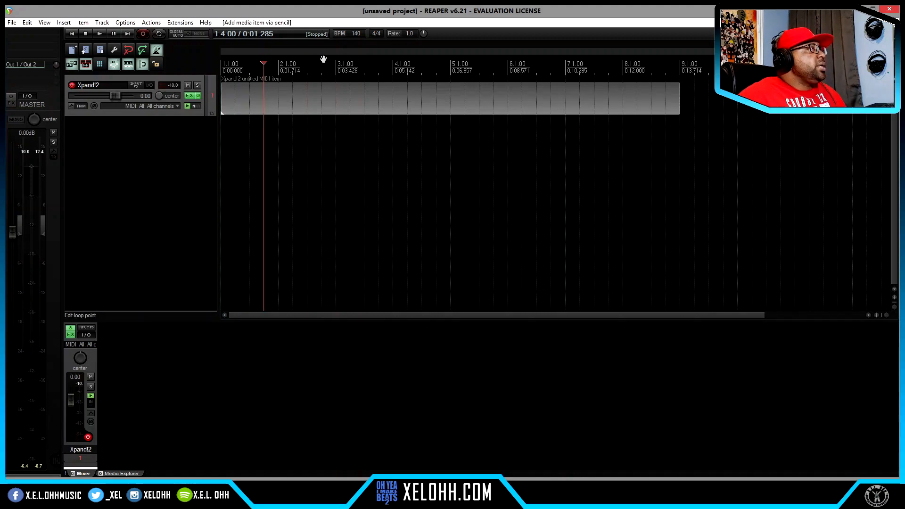
{"action": "key", "text": "Home"}
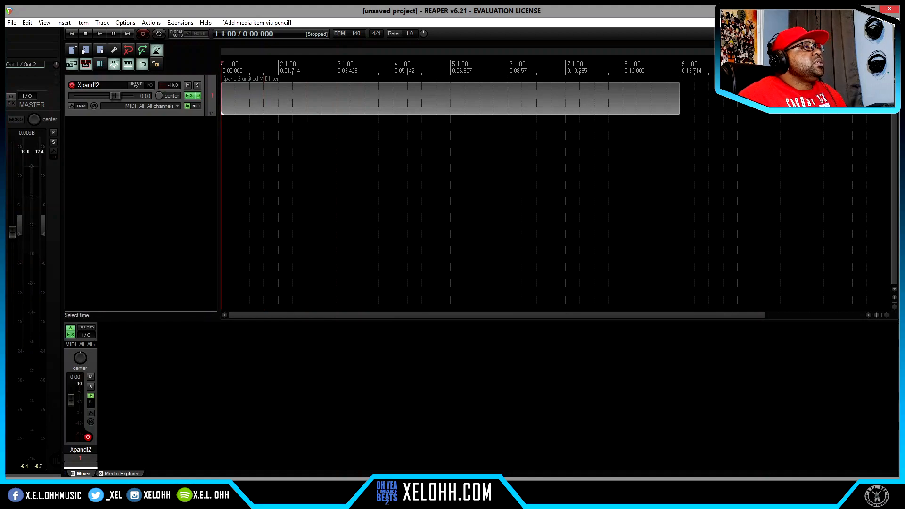
{"action": "double_click", "coordinate": [238, 93]}
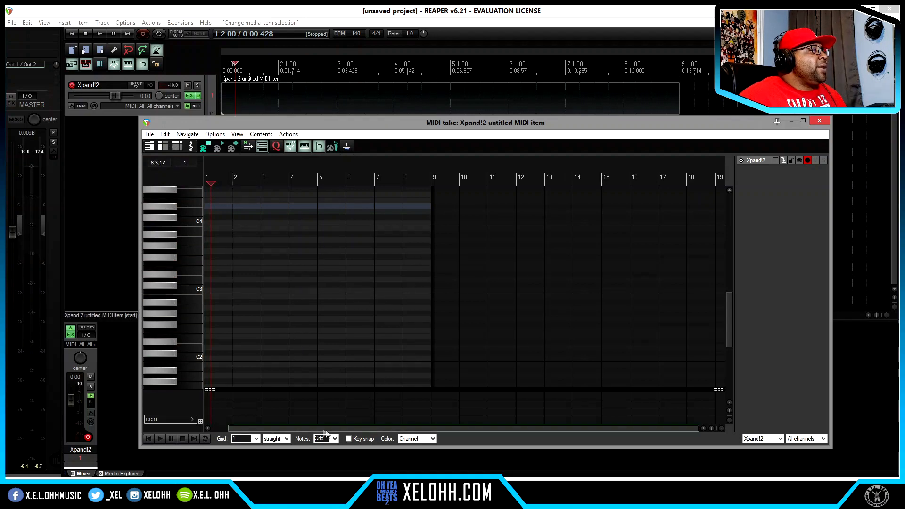
{"action": "left_click_drag", "start_coordinate": [323, 428], "coordinate": [282, 428]}
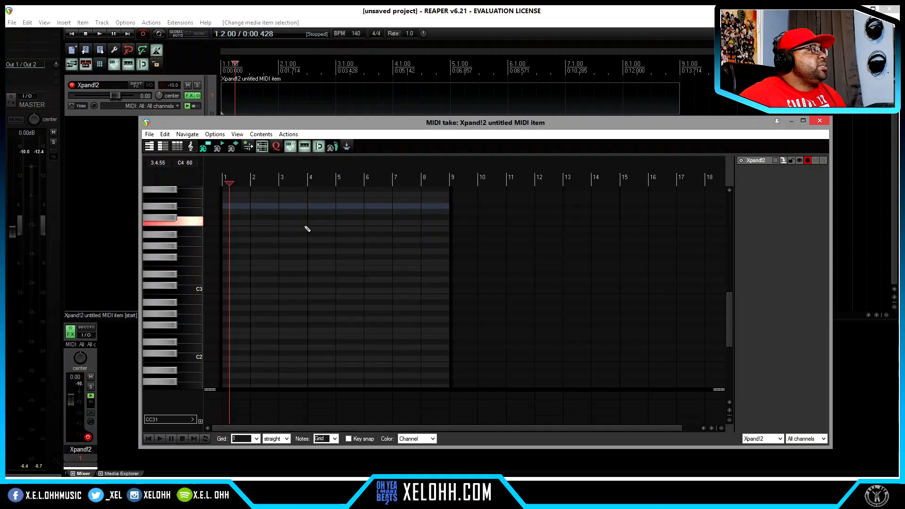
Try key snap in the MIDI editor, view its root note choices, and turn it off
{"action": "left_click", "coordinate": [348, 439]}
{"action": "left_click", "coordinate": [394, 441]}
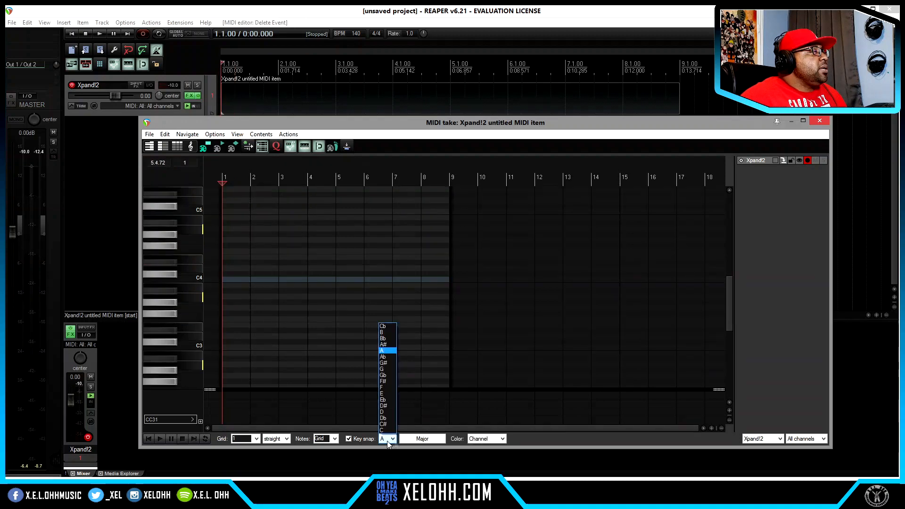
{"action": "left_click", "coordinate": [367, 440]}
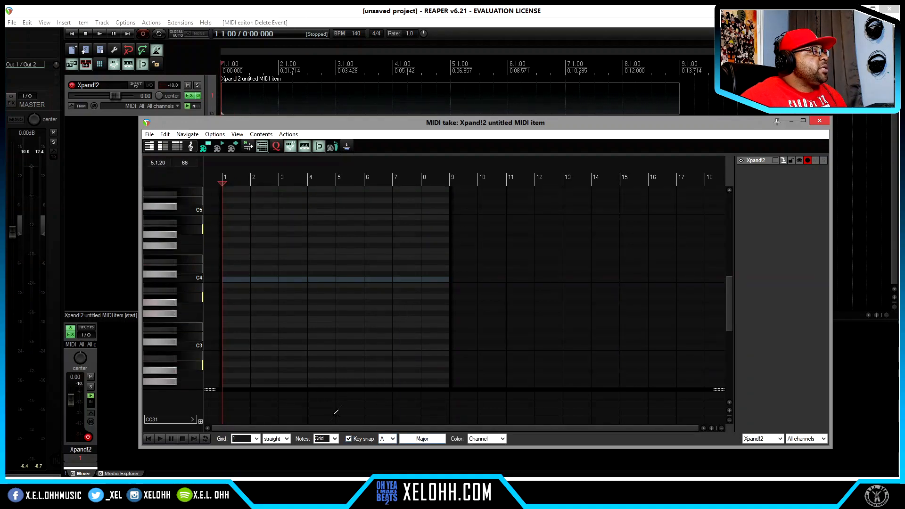
{"action": "left_click", "coordinate": [349, 438]}
Audition C4 and draw a one-measure chord of C4, D#4 and G4 in measure 1
{"action": "left_click", "coordinate": [192, 279]}
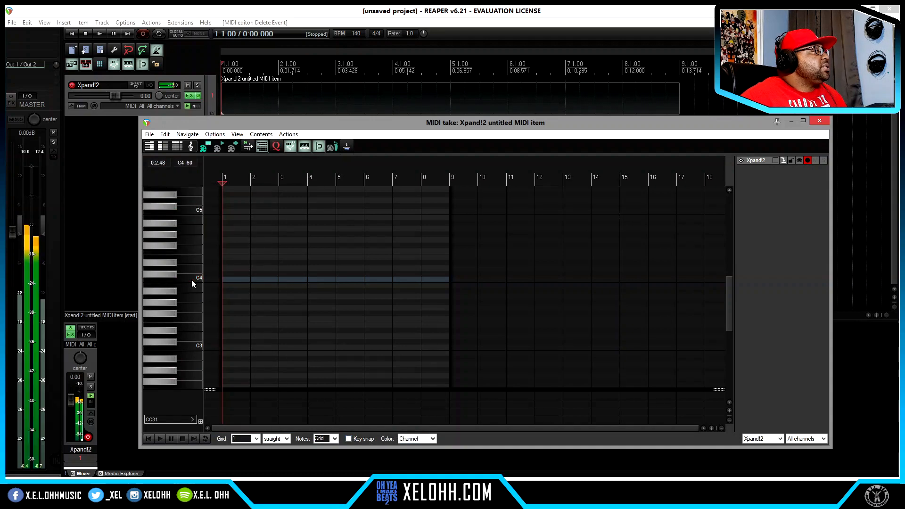
{"action": "left_click", "coordinate": [224, 279]}
{"action": "left_click", "coordinate": [227, 263]}
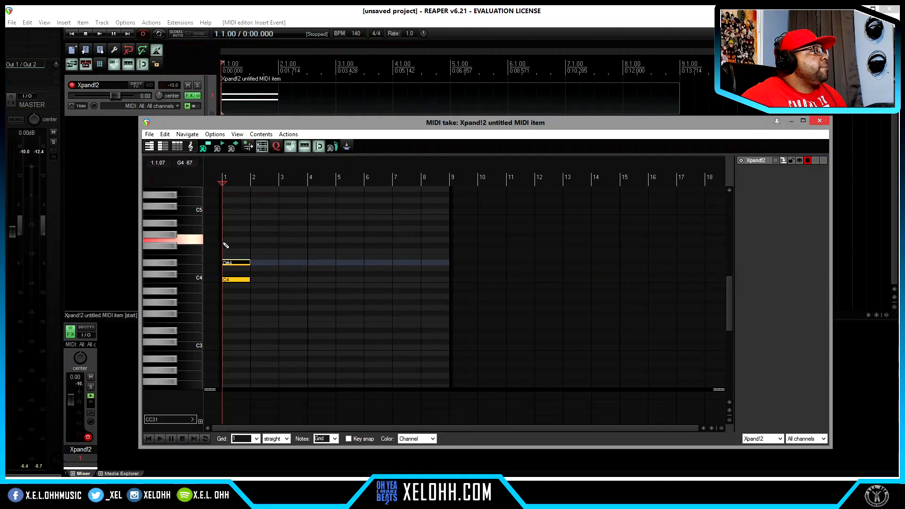
{"action": "left_click", "coordinate": [226, 240]}
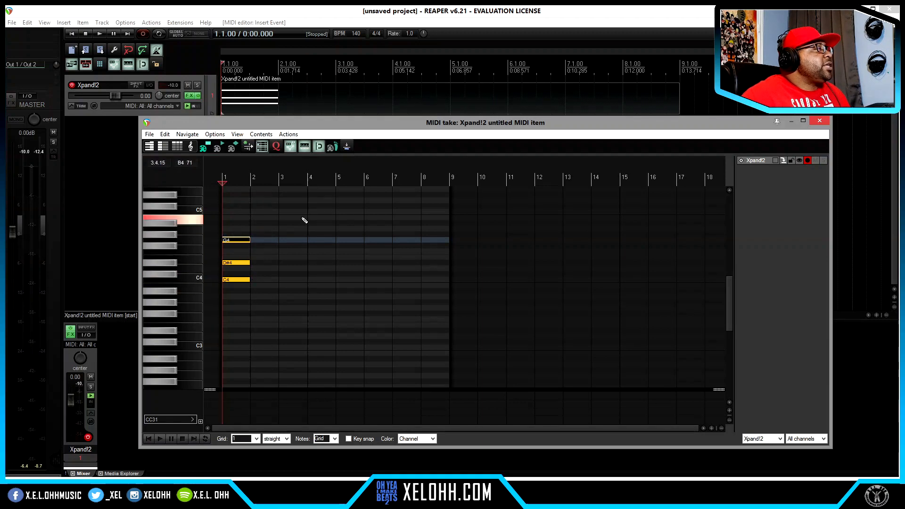
Select the three chord notes in measure 1 and duplicate them into measures 2, 3 and 4
{"action": "left_click_drag", "start_coordinate": [245, 301], "coordinate": [241, 230]}
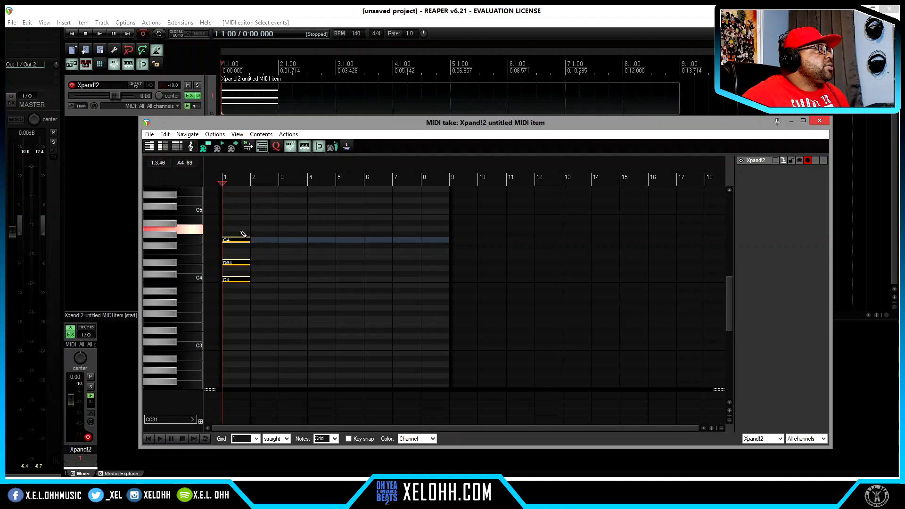
{"action": "key", "text": "ctrl+v"}
{"action": "key", "text": "ctrl+v"}
{"action": "key", "text": "ctrl+v"}
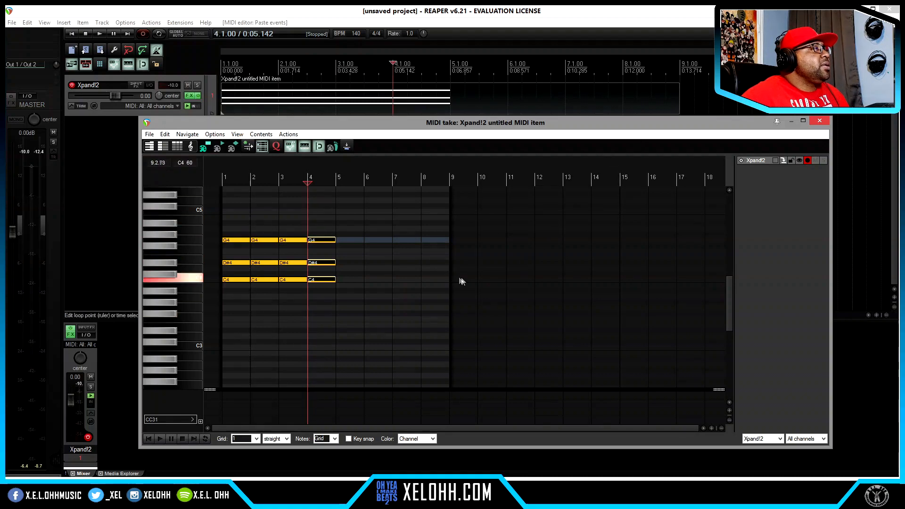
Trim the MIDI item to end after measure 4 and turn on repeat
{"action": "left_click_drag", "start_coordinate": [450, 276], "coordinate": [353, 283]}
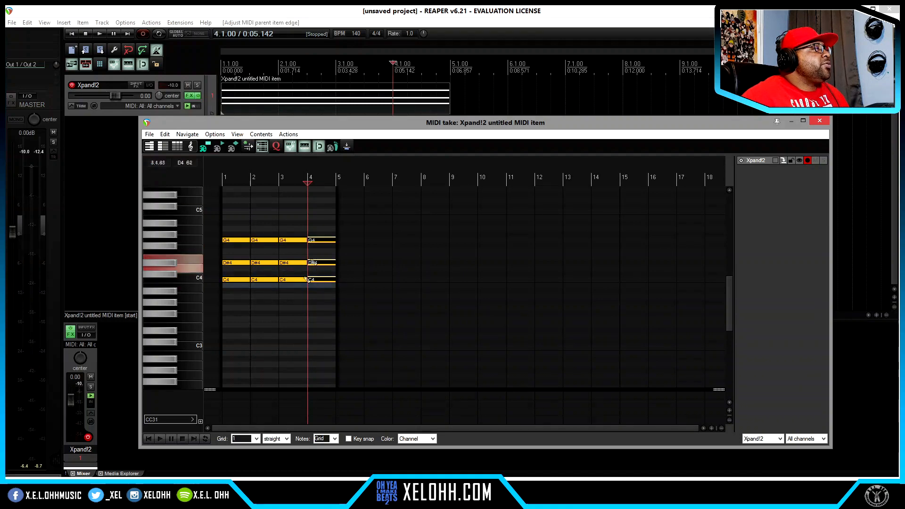
{"action": "scroll", "coordinate": [317, 308], "scroll_direction": "up", "scroll_amount": 1}
{"action": "scroll", "coordinate": [317, 308], "scroll_direction": "up", "scroll_amount": 2}
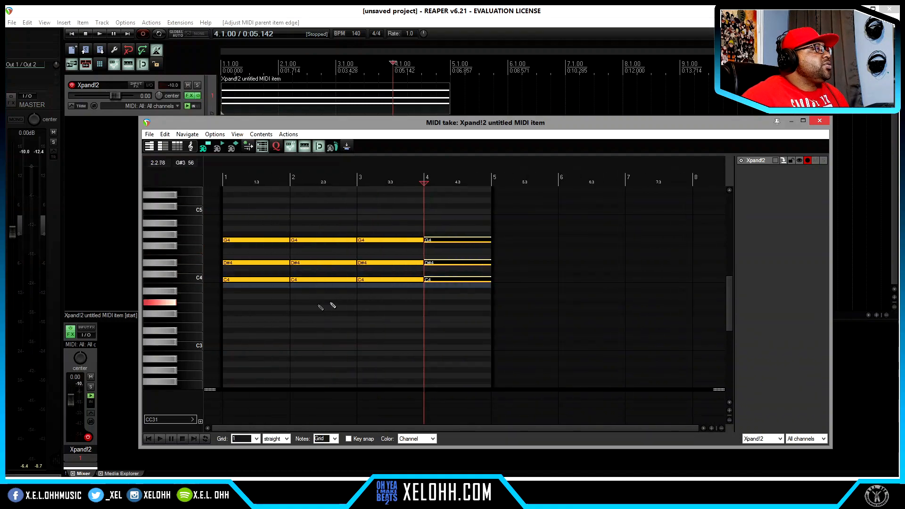
{"action": "left_click", "coordinate": [206, 439]}
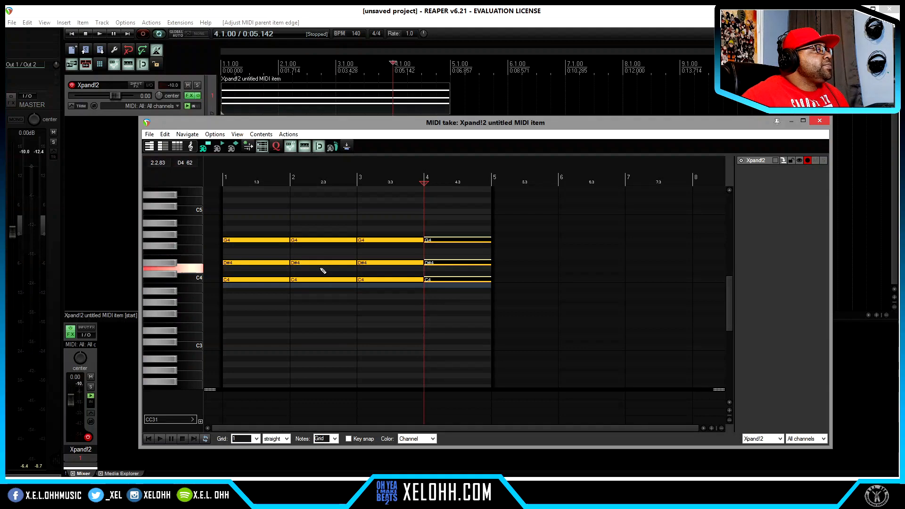
Lower measure 2's D#4 to D4, raise measure 4's D#4 to F4, and play the progression from the start
{"action": "left_click_drag", "start_coordinate": [323, 263], "coordinate": [328, 270]}
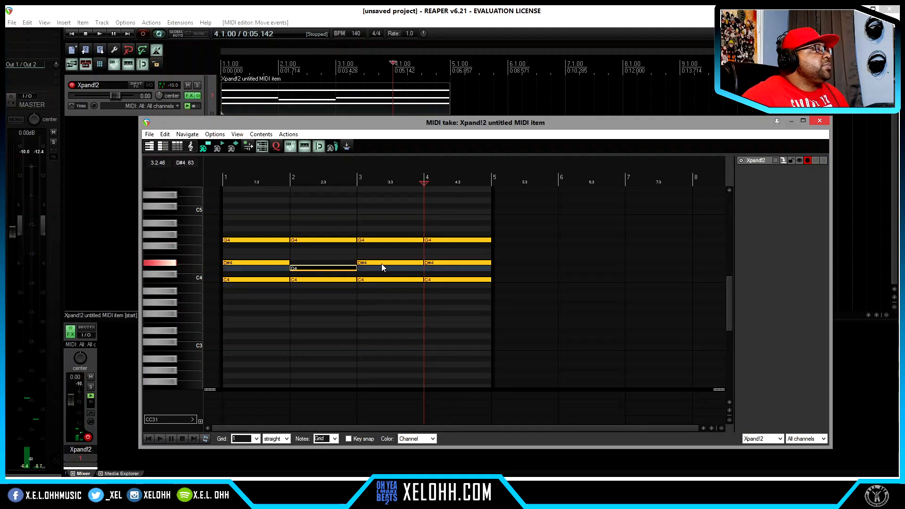
{"action": "left_click_drag", "start_coordinate": [446, 263], "coordinate": [449, 255]}
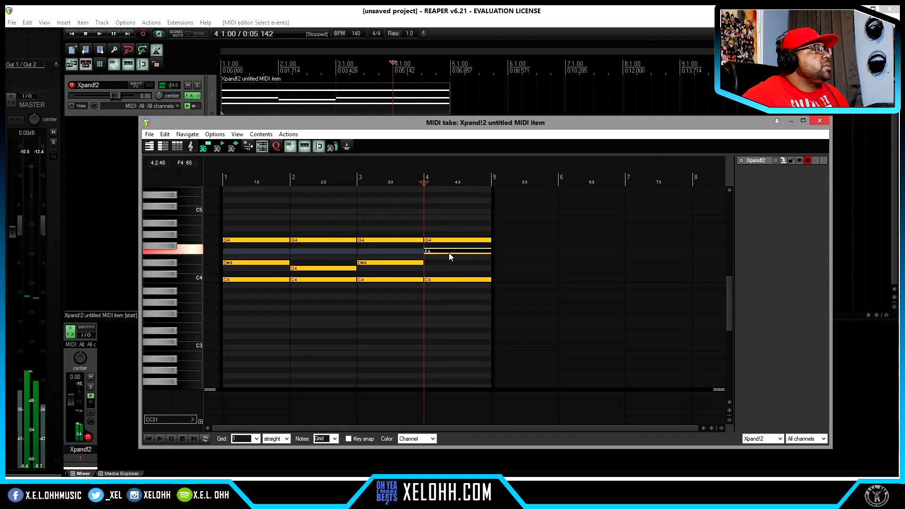
{"action": "key", "text": "Home"}
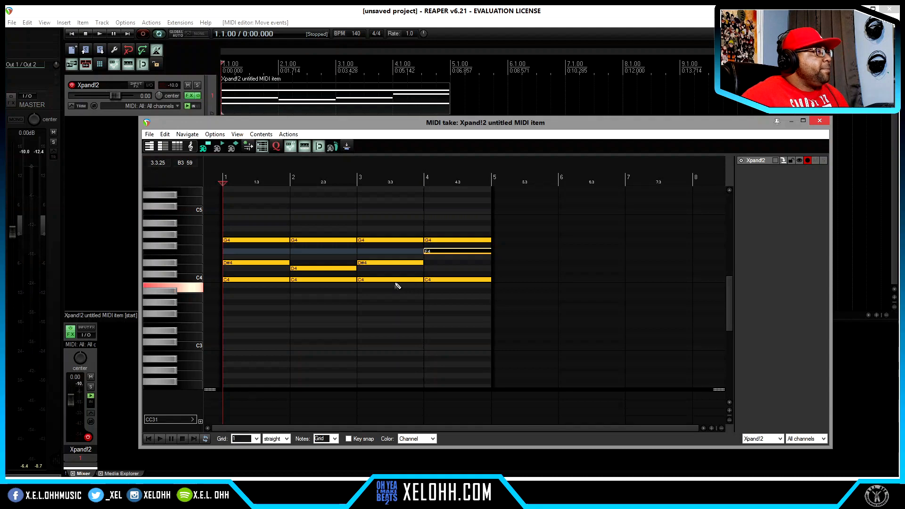
{"action": "key", "text": "space"}
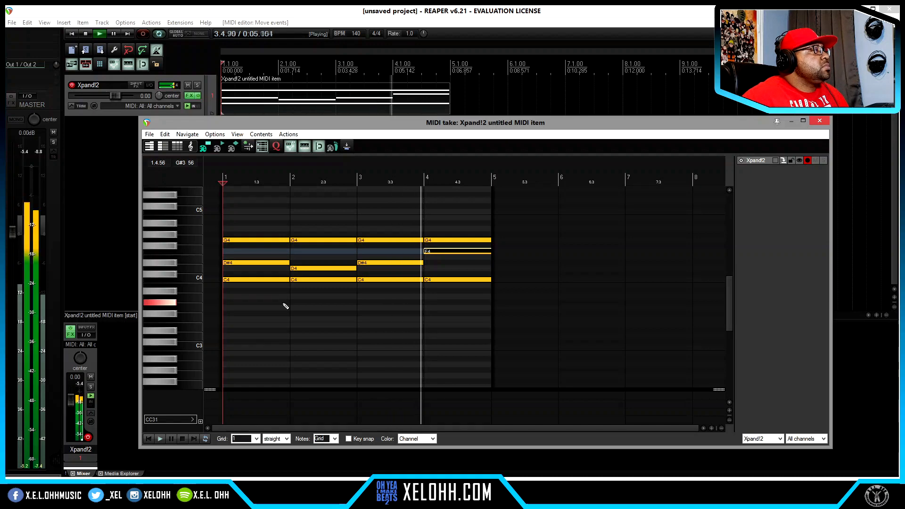
{"action": "key", "text": "space"}
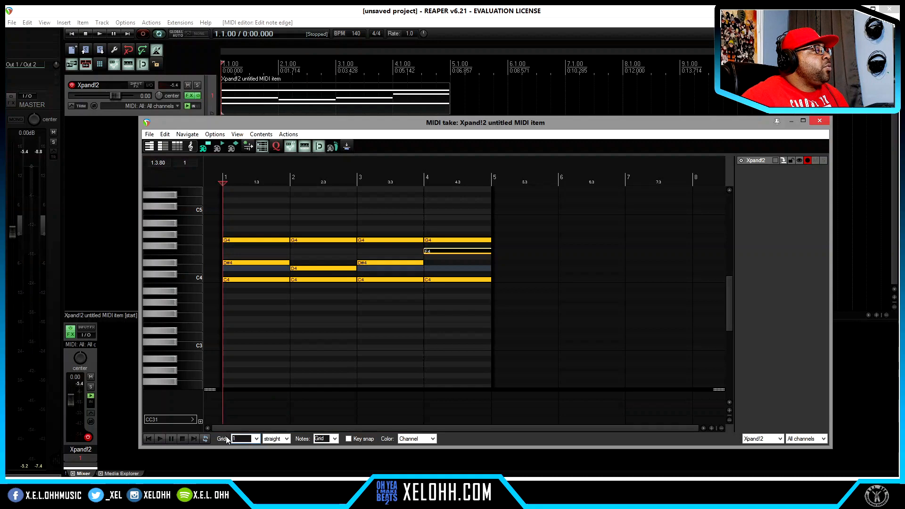
Set the MIDI editor grid to 1/8 and shorten the D4 note to the first half of measure 2
{"action": "left_click", "coordinate": [257, 439]}
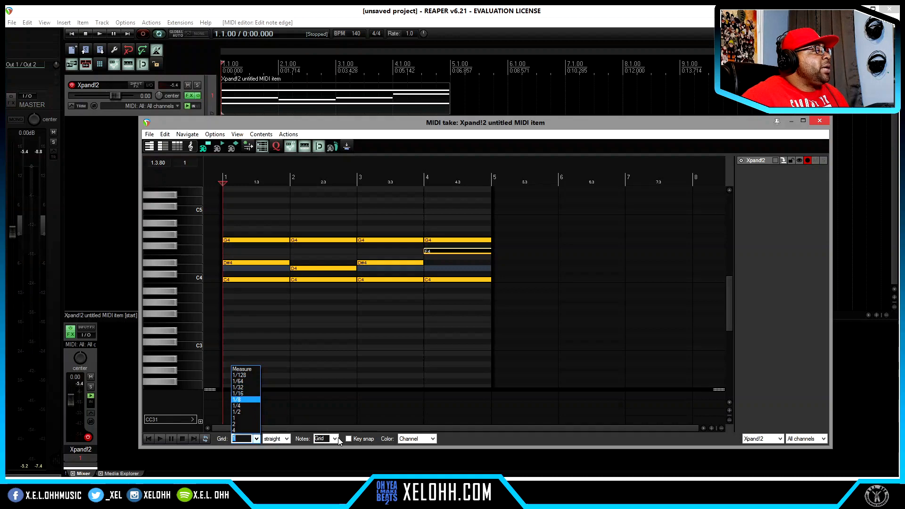
{"action": "left_click", "coordinate": [250, 403]}
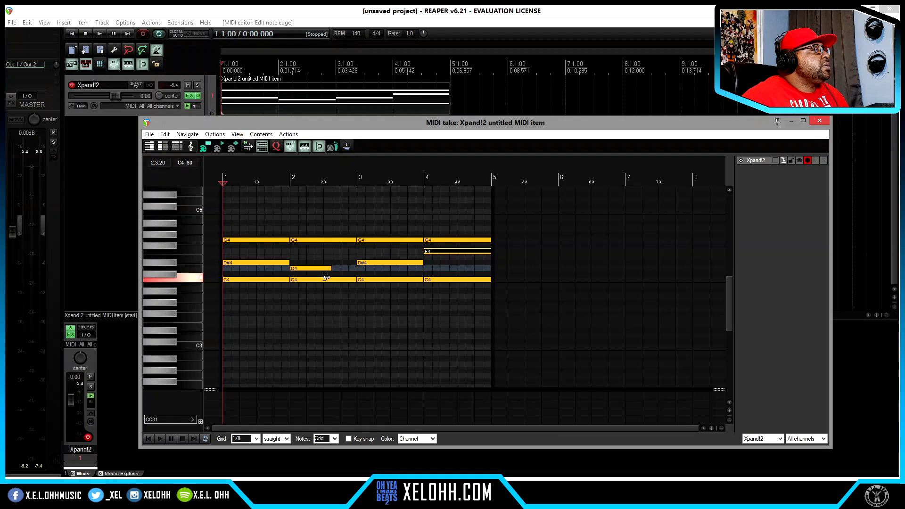
{"action": "left_click_drag", "start_coordinate": [324, 279], "coordinate": [324, 277]}
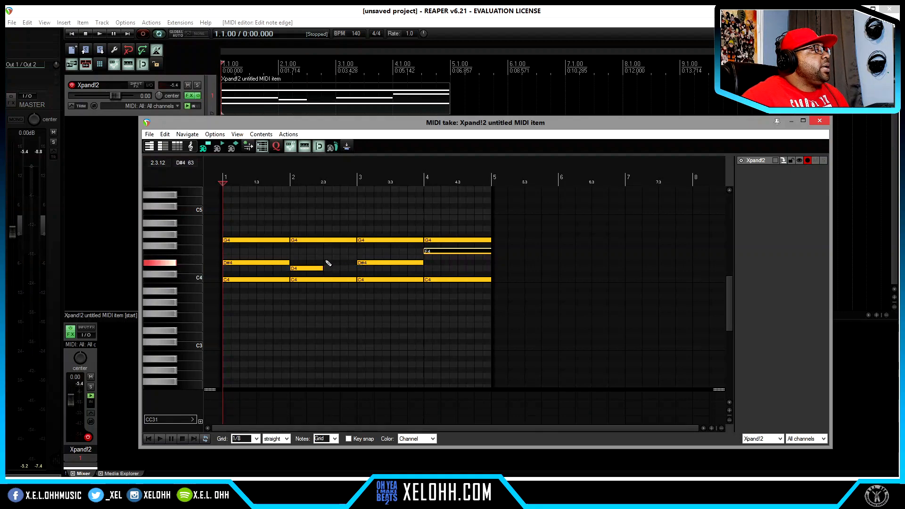
Add quarter-note F4 and G4 one after the other in the second half of measure 2
{"action": "left_click", "coordinate": [330, 263]}
{"action": "left_click_drag", "start_coordinate": [324, 262], "coordinate": [348, 240]}
{"action": "double_click", "coordinate": [347, 252]}
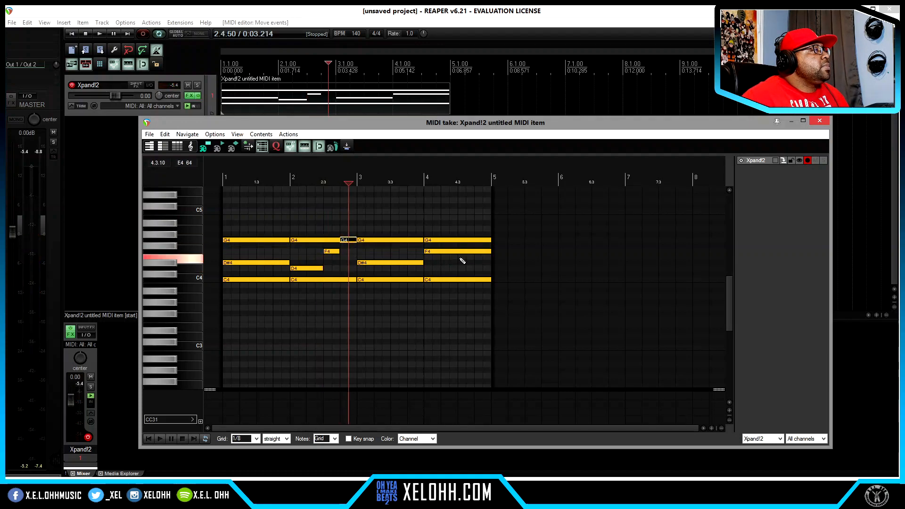
Split measure 4's F4 at its midpoint, lower the second half to D#4, and play the progression from the start
{"action": "left_click", "coordinate": [456, 251]}
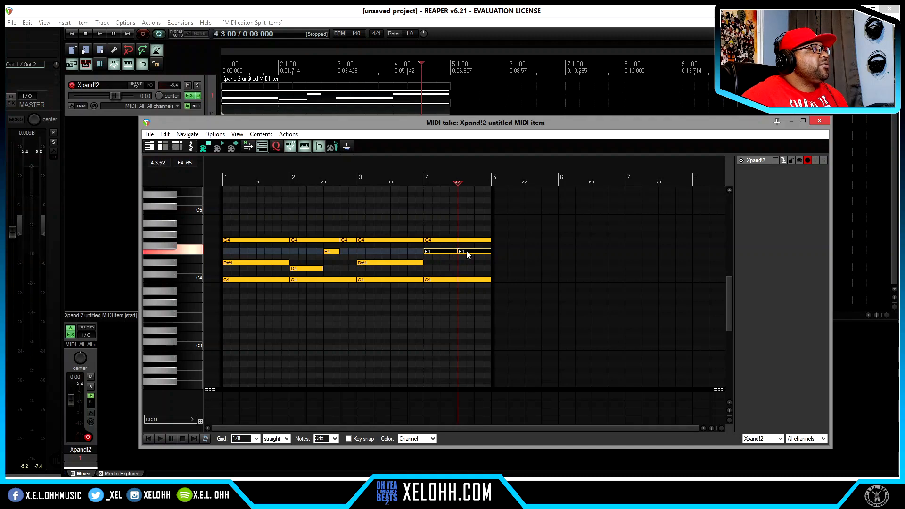
{"action": "left_click_drag", "start_coordinate": [468, 251], "coordinate": [466, 263]}
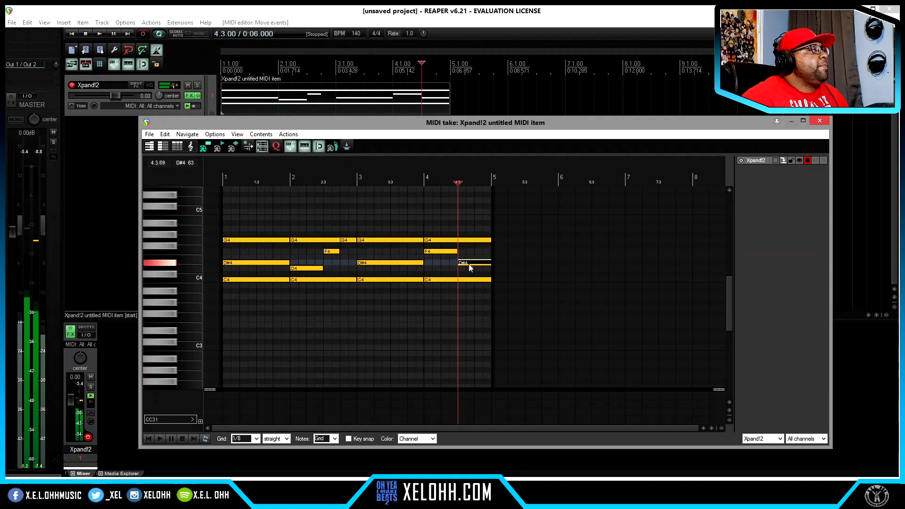
{"action": "key", "text": "Home"}
{"action": "key", "text": "space"}
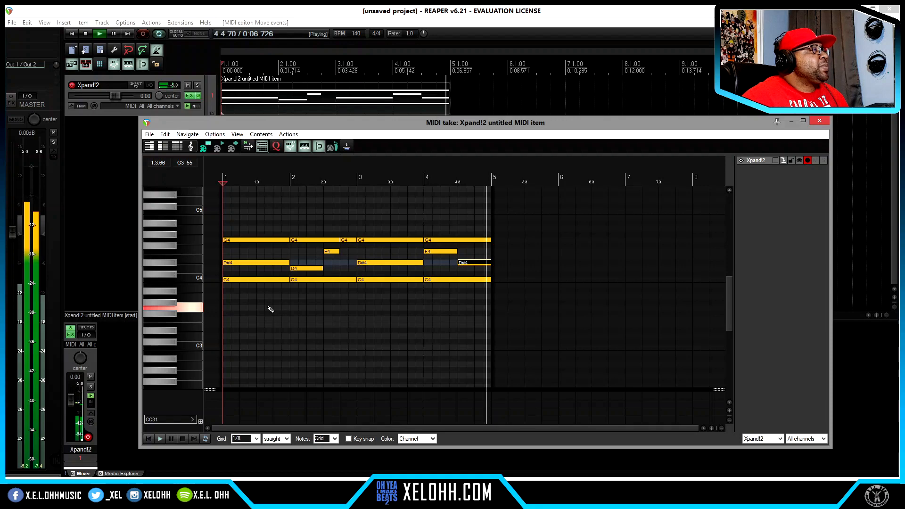
{"action": "key", "text": "space"}
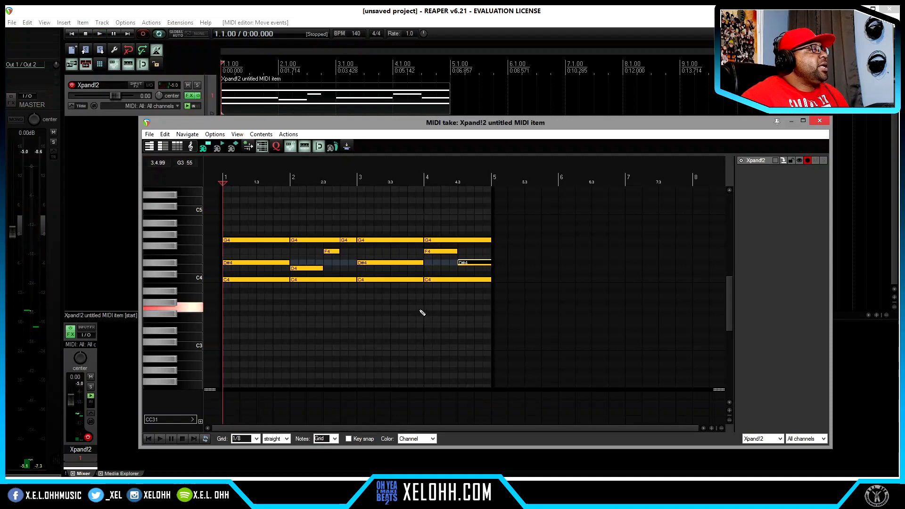
{"action": "left_click", "coordinate": [818, 122]}
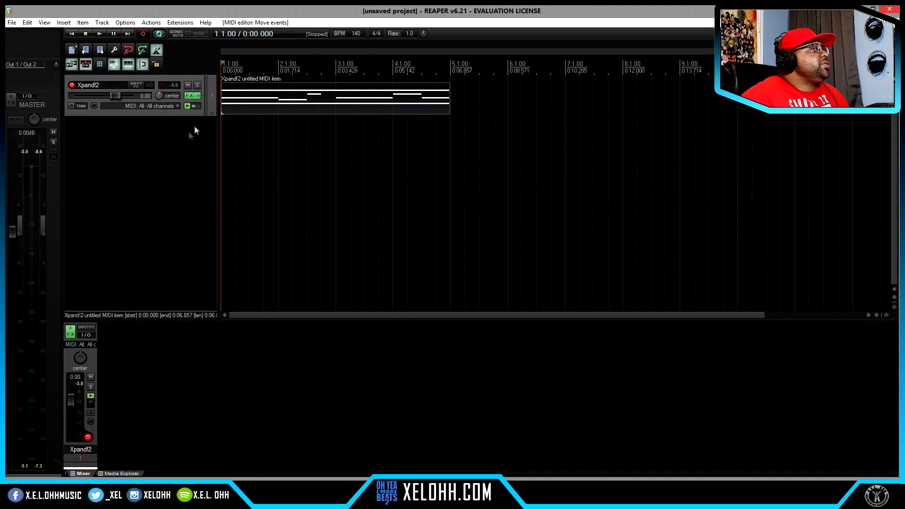
Duplicate the Xpand!2 track, load the vocal preset +27 Soft Hybrid Choir on the copy, and start playback
{"action": "right_click", "coordinate": [107, 114]}
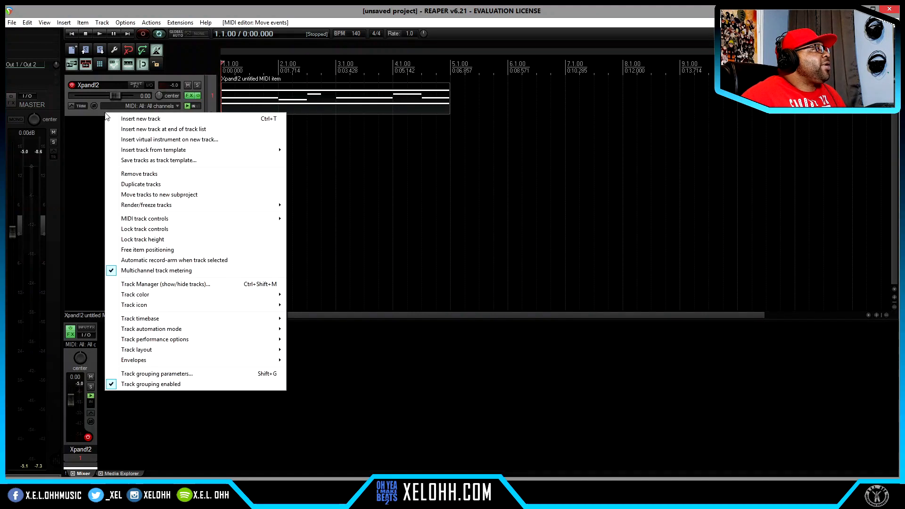
{"action": "left_click", "coordinate": [147, 186]}
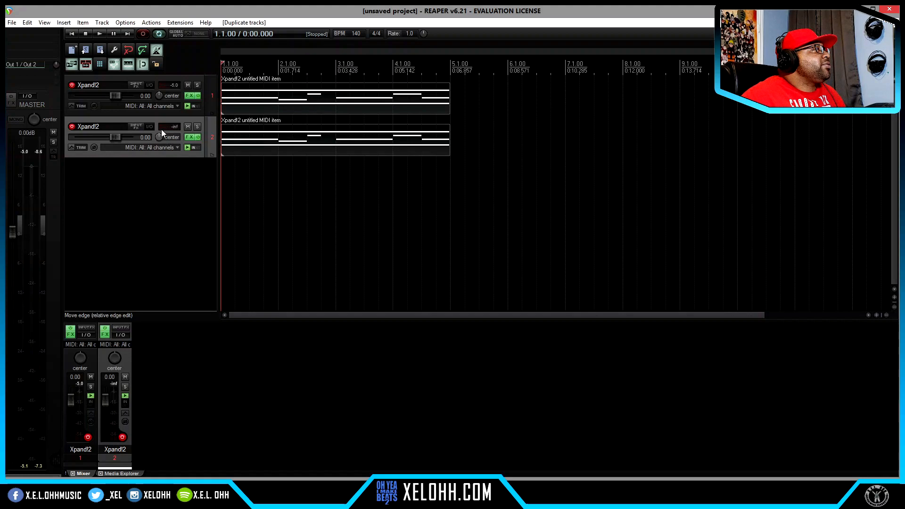
{"action": "left_click", "coordinate": [189, 138]}
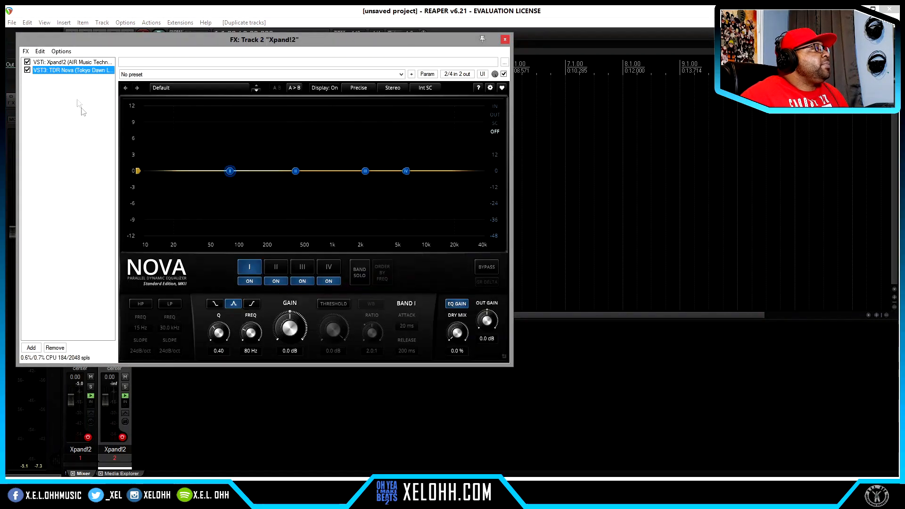
{"action": "left_click", "coordinate": [65, 64]}
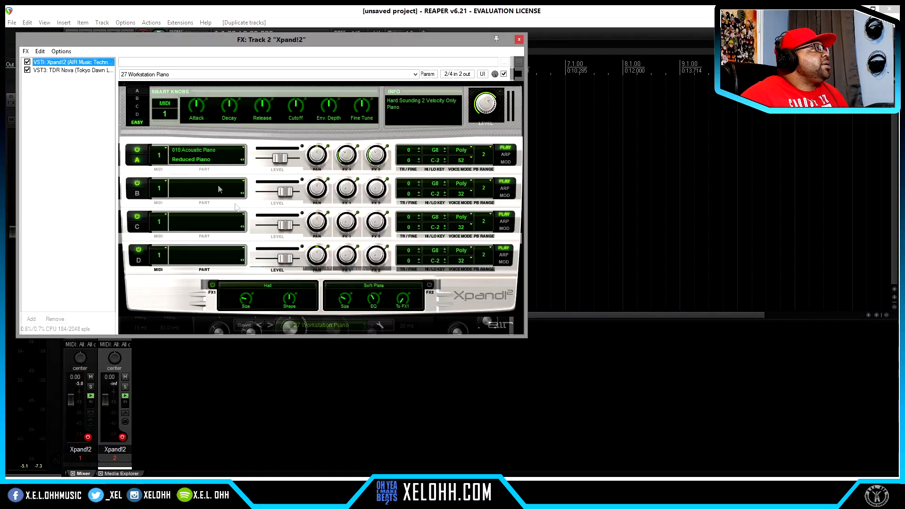
{"action": "left_click", "coordinate": [320, 325]}
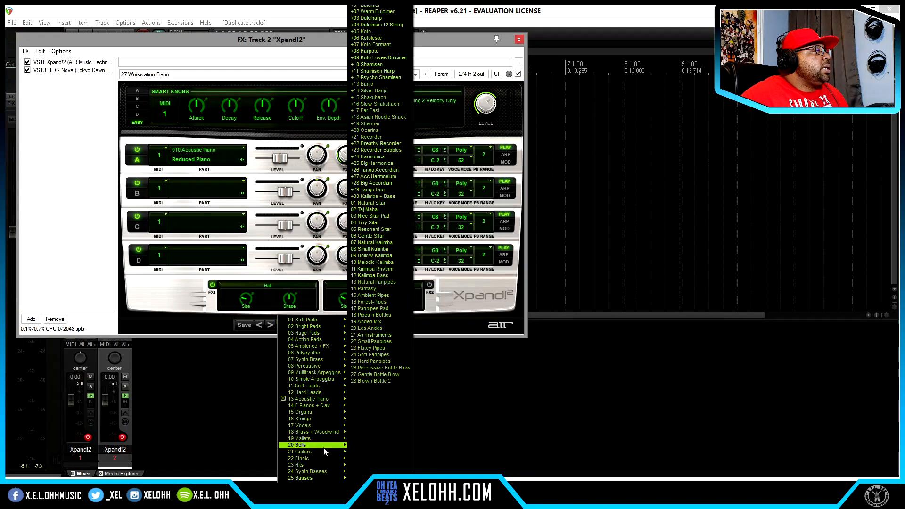
{"action": "mouse_move", "coordinate": [327, 424]}
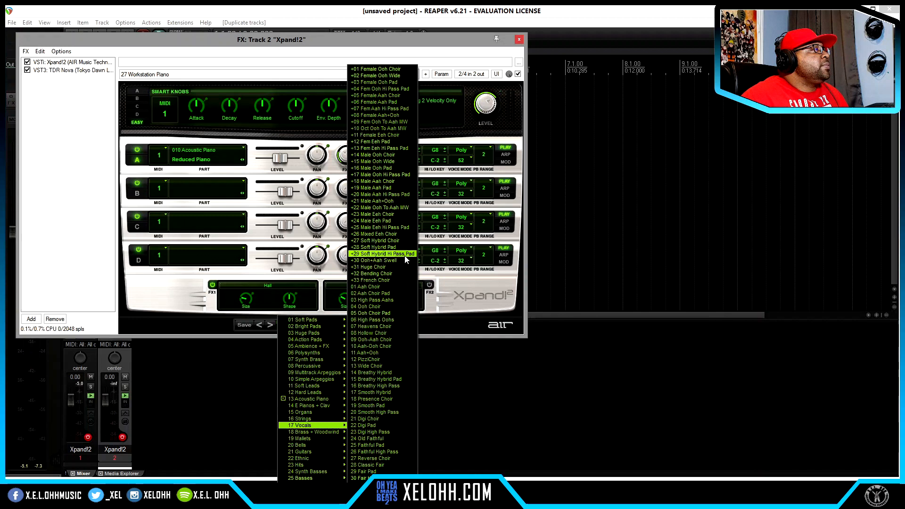
{"action": "left_click", "coordinate": [398, 241]}
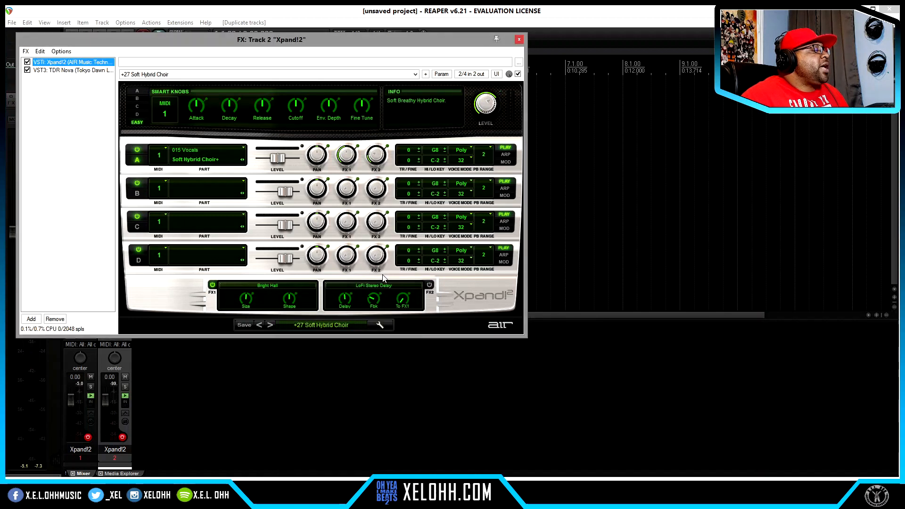
{"action": "key", "text": "space"}
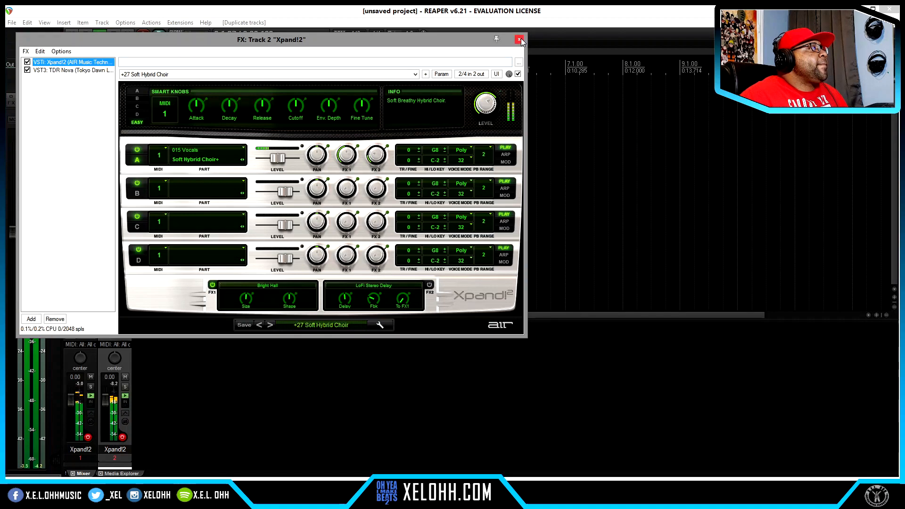
In the choir track's TDR Nova, enable the low-pass filter at 9.3 kHz and the high-pass filter at 439 Hz
{"action": "double_click", "coordinate": [56, 71]}
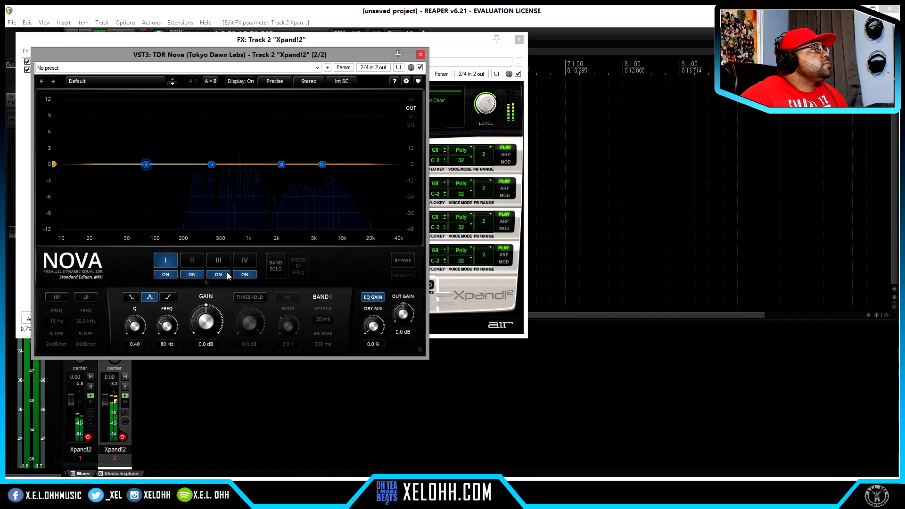
{"action": "left_click", "coordinate": [87, 298]}
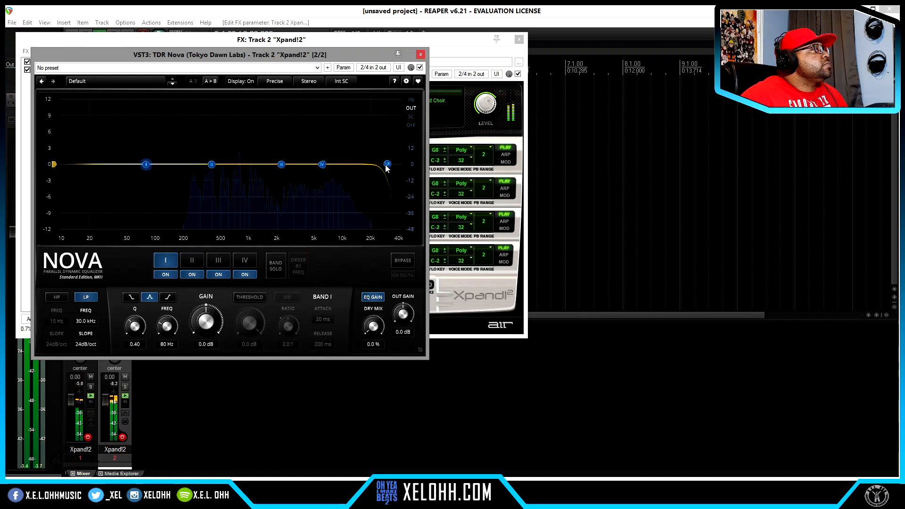
{"action": "left_click_drag", "start_coordinate": [388, 168], "coordinate": [382, 168]}
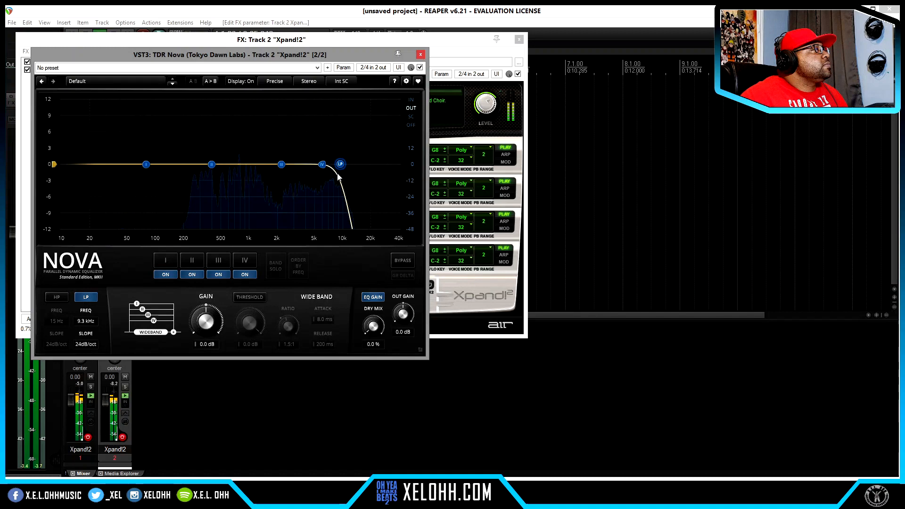
{"action": "left_click", "coordinate": [54, 298]}
{"action": "left_click_drag", "start_coordinate": [80, 165], "coordinate": [199, 174]}
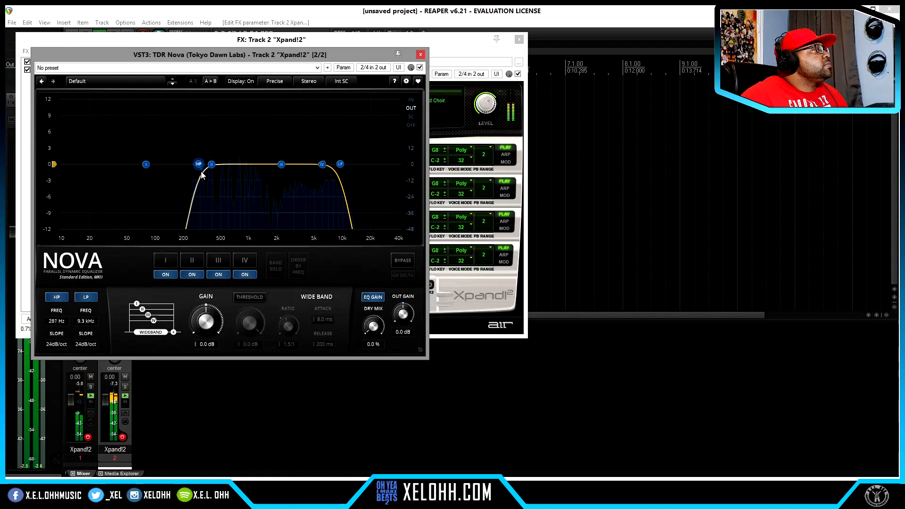
{"action": "left_click_drag", "start_coordinate": [223, 180], "coordinate": [218, 180]}
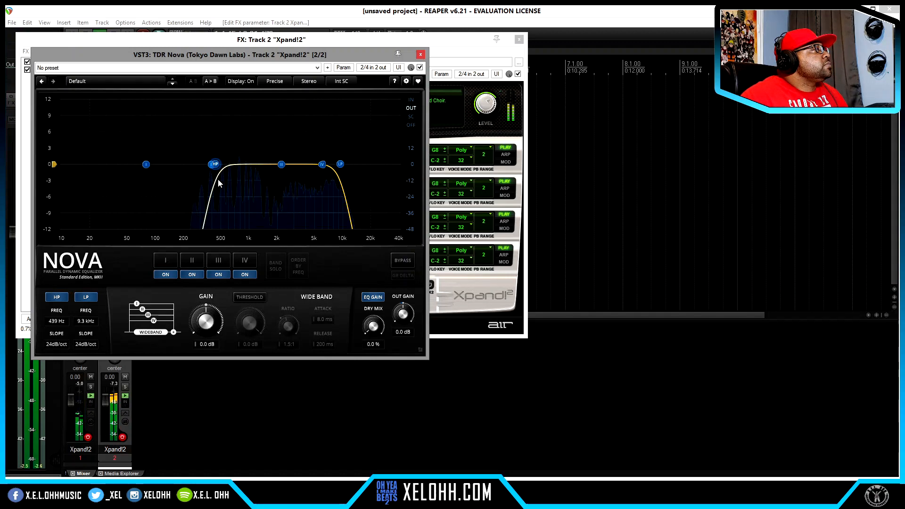
{"action": "left_click", "coordinate": [420, 54]}
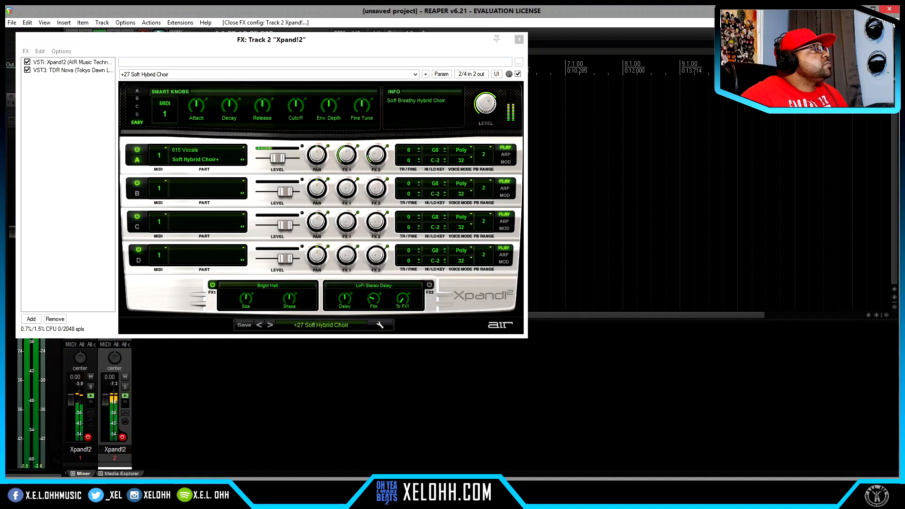
Lower the choir track's volume to -12 dB
{"action": "left_click", "coordinate": [518, 40]}
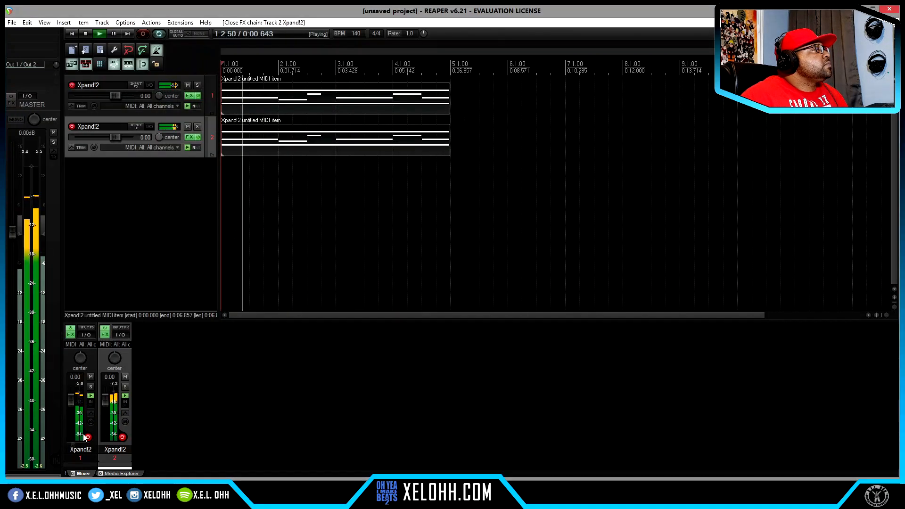
{"action": "left_click_drag", "start_coordinate": [103, 405], "coordinate": [104, 413]}
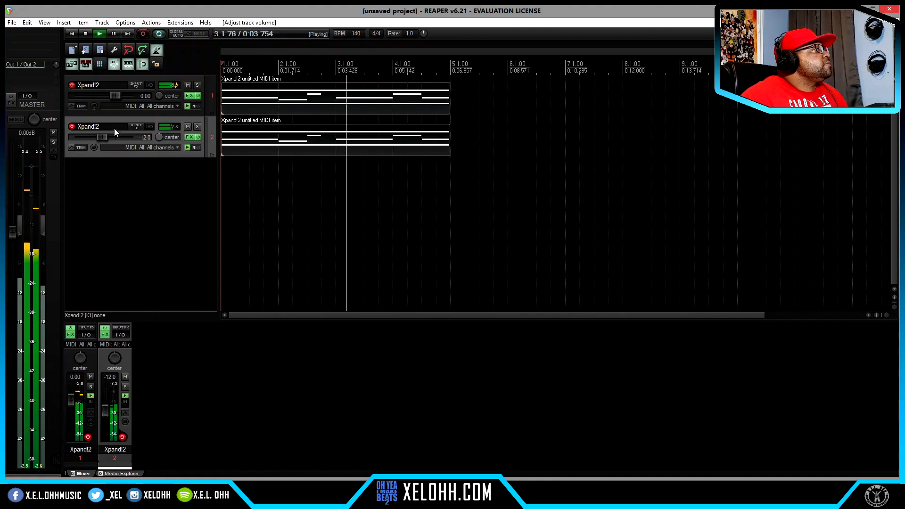
In the choir track's MIDI item, delete the short G4 closing measure 2 and extend its F4 to the measure's end
{"action": "double_click", "coordinate": [288, 139]}
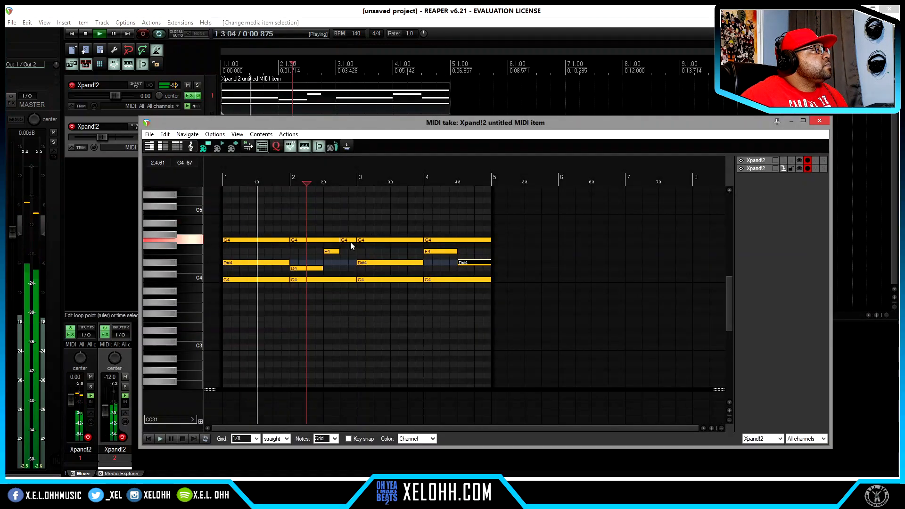
{"action": "double_click", "coordinate": [349, 240]}
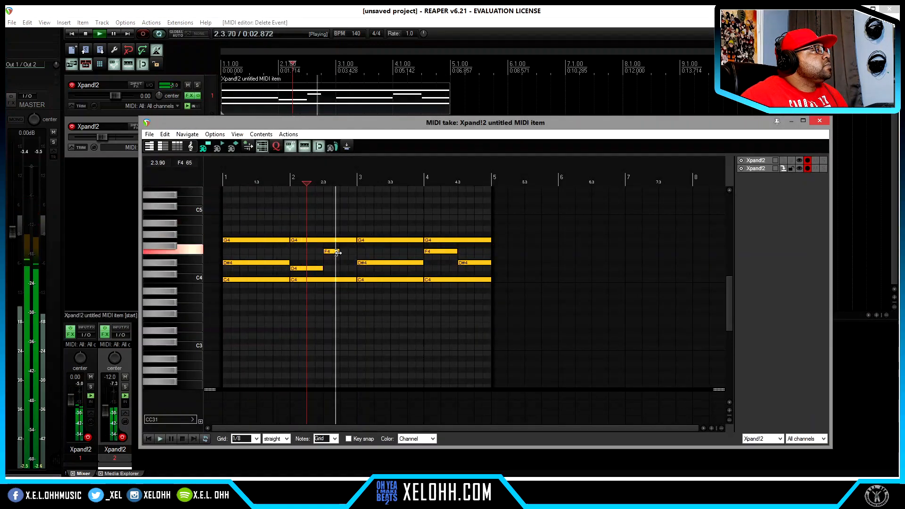
{"action": "left_click_drag", "start_coordinate": [338, 252], "coordinate": [356, 252]}
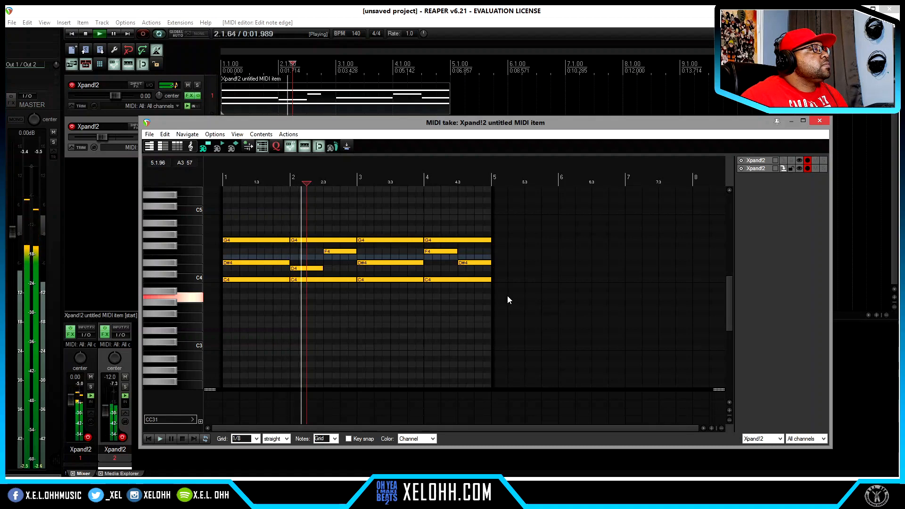
{"action": "key", "text": "space"}
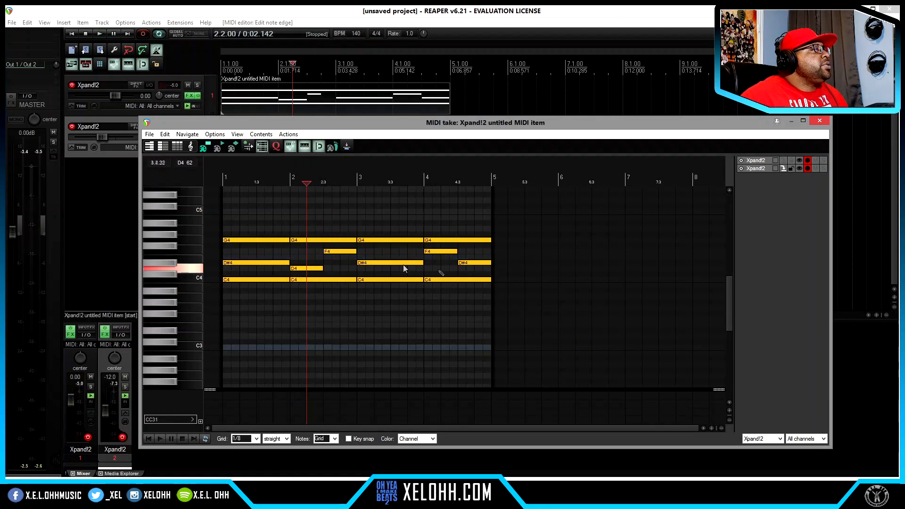
Raise the choir part's middle melody notes (D#4, D4, F4) by one octave and play the result from the start
{"action": "left_click_drag", "start_coordinate": [227, 253], "coordinate": [474, 269]}
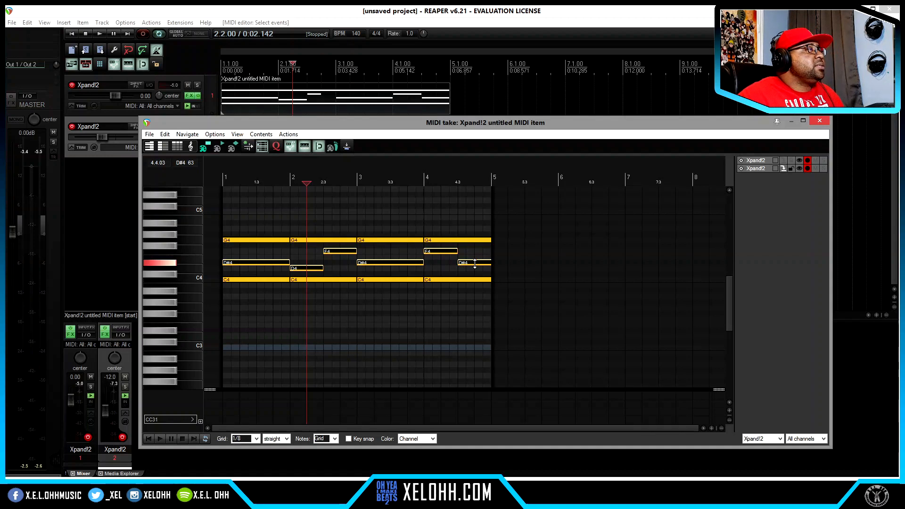
{"action": "key", "text": "alt+Up"}
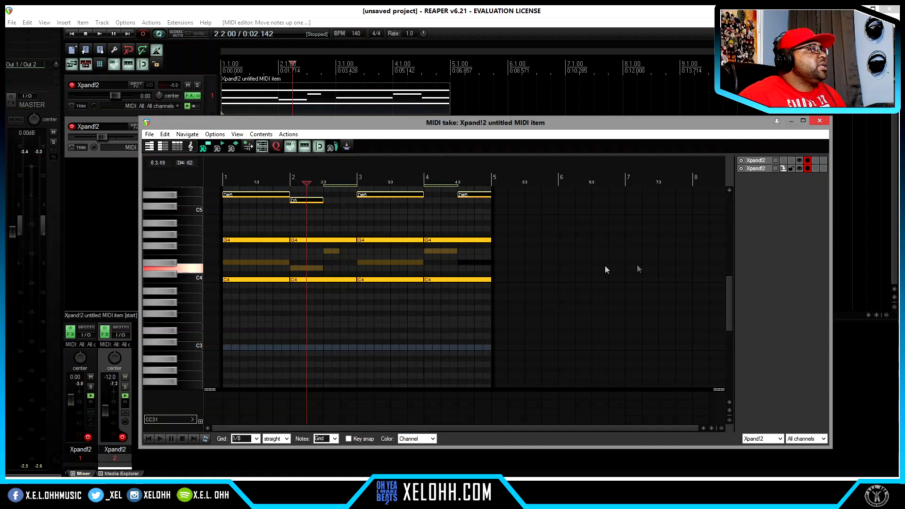
{"action": "left_click_drag", "start_coordinate": [728, 296], "coordinate": [728, 283]}
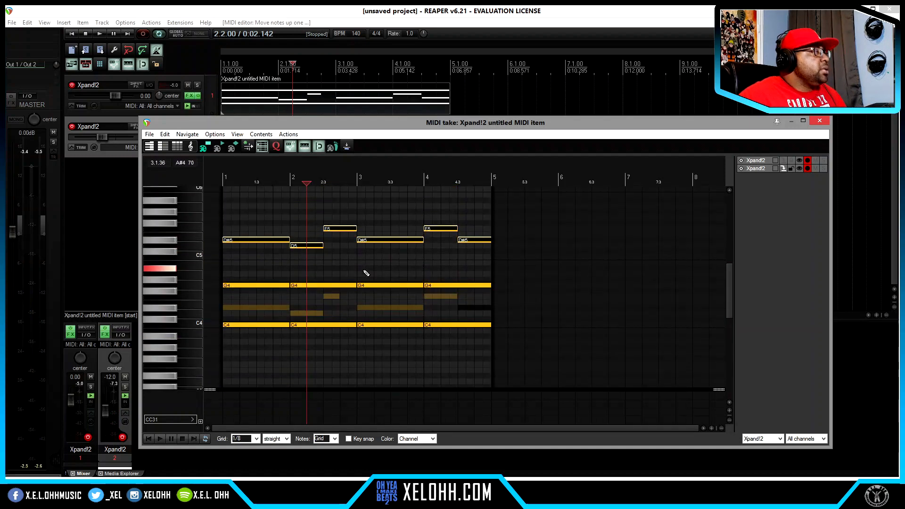
{"action": "key", "text": "Home"}
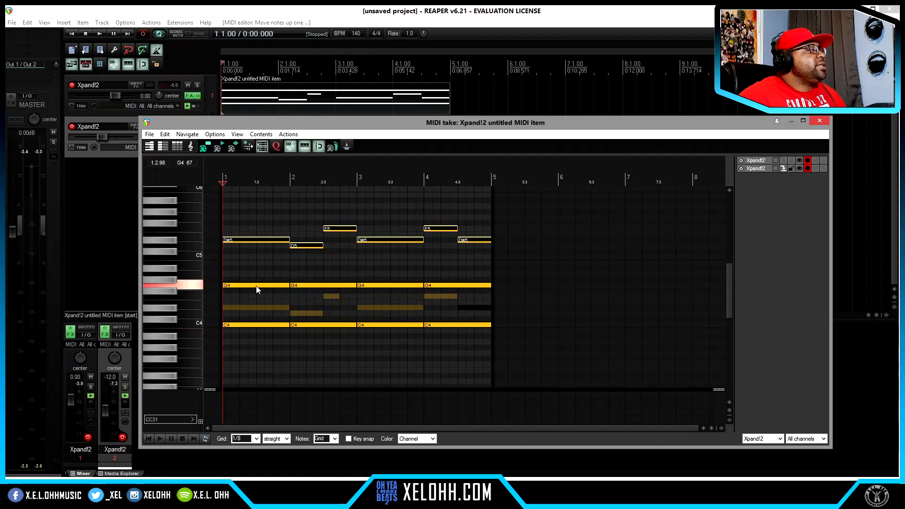
{"action": "key", "text": "space"}
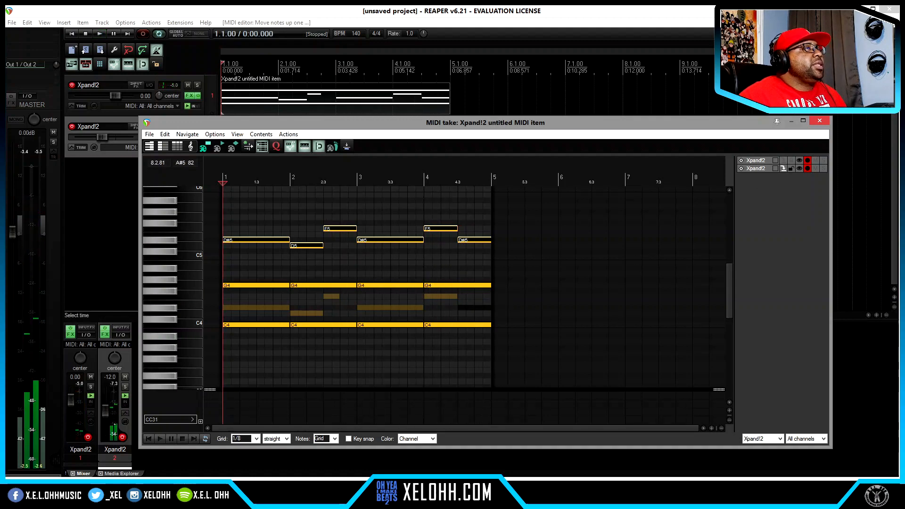
{"action": "left_click", "coordinate": [820, 121]}
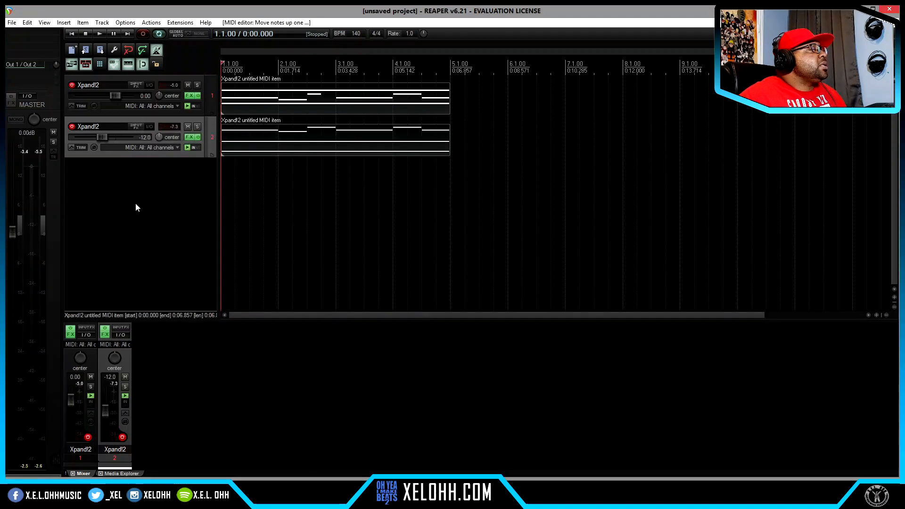
Duplicate the choir track and load the Strings preset 26 Pizzicato Strings Section in the copy's Xpand!2
{"action": "right_click", "coordinate": [95, 156]}
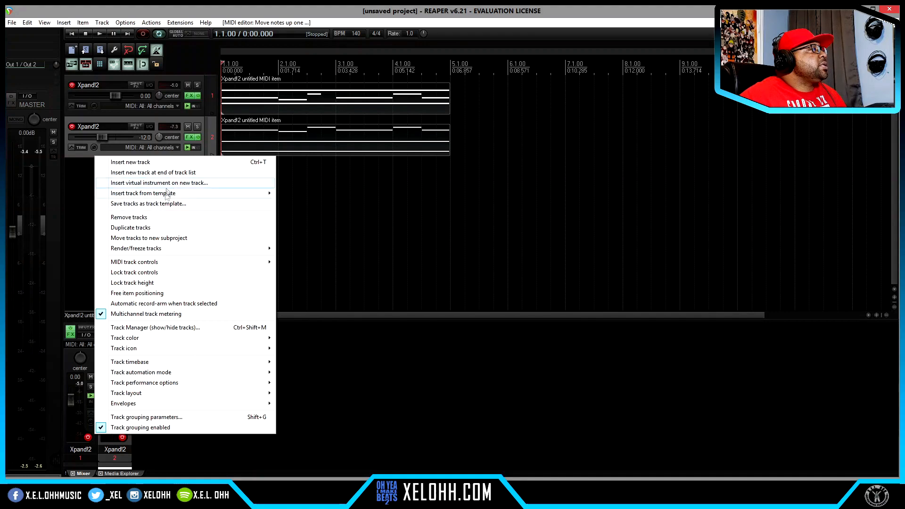
{"action": "left_click", "coordinate": [141, 229]}
{"action": "left_click", "coordinate": [283, 325]}
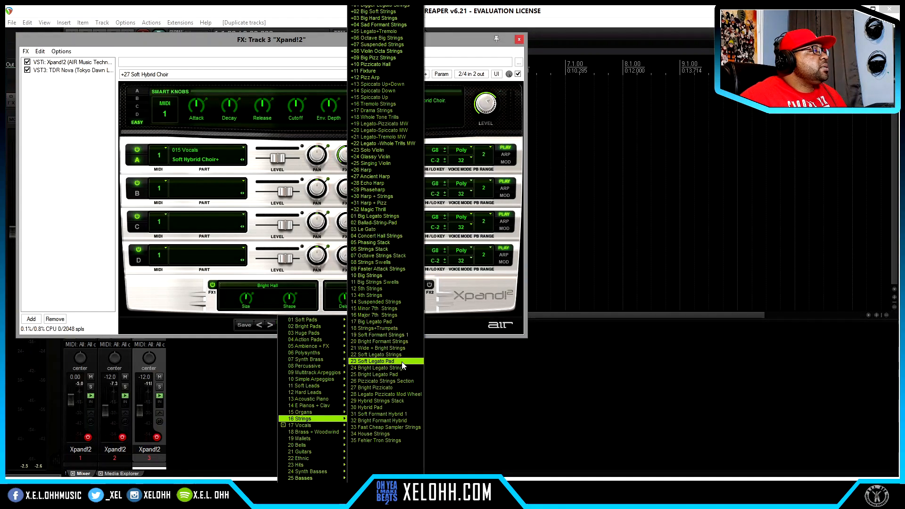
{"action": "left_click", "coordinate": [398, 380]}
{"action": "left_click", "coordinate": [519, 41]}
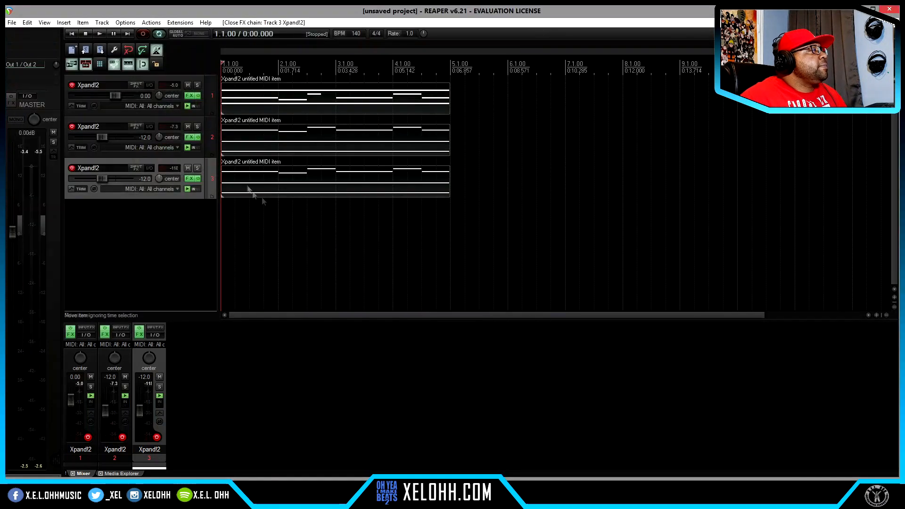
Lower the melody notes (D#5, D5, F5) in the strings track's MIDI item by one octave and disarm recording on all three tracks
{"action": "double_click", "coordinate": [368, 99]}
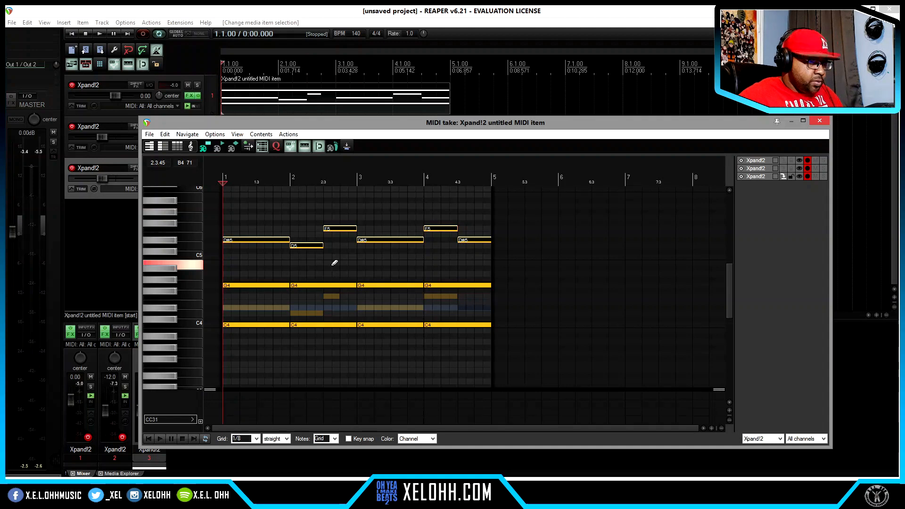
{"action": "key", "text": "ctrl+Down"}
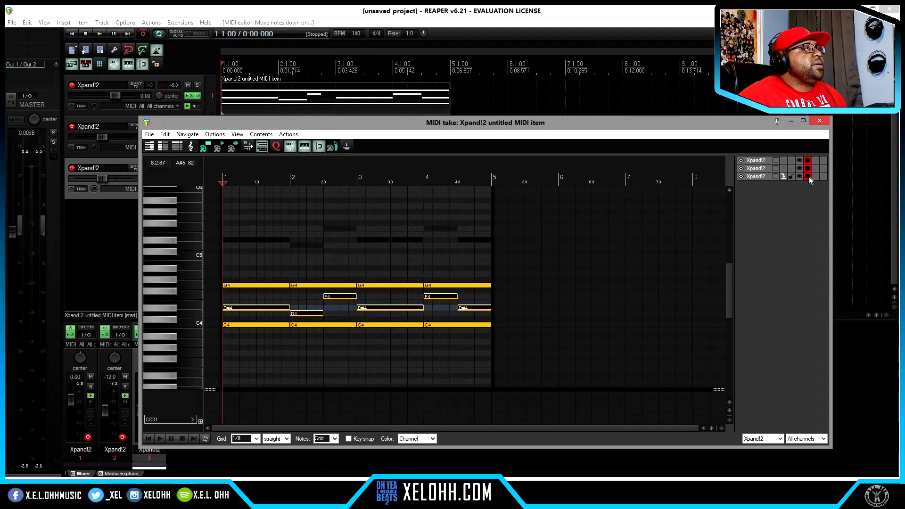
{"action": "left_click", "coordinate": [782, 160]}
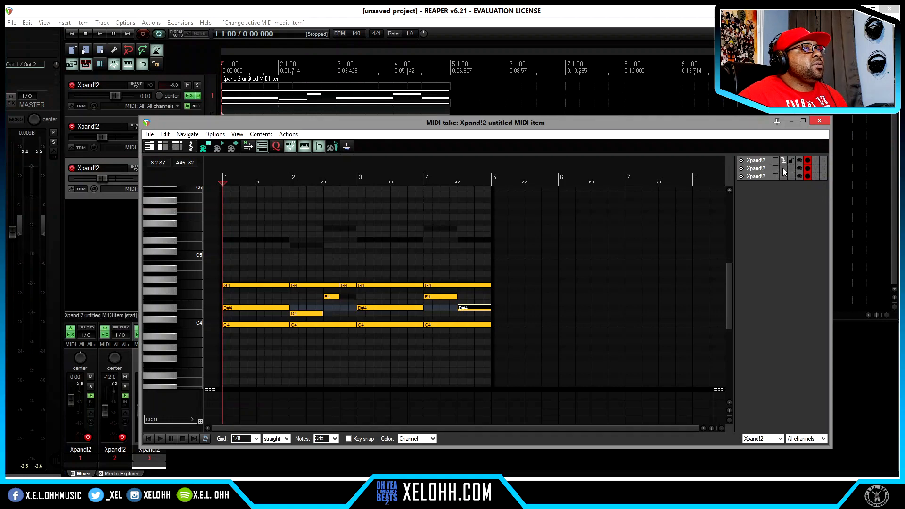
{"action": "left_click", "coordinate": [783, 169]}
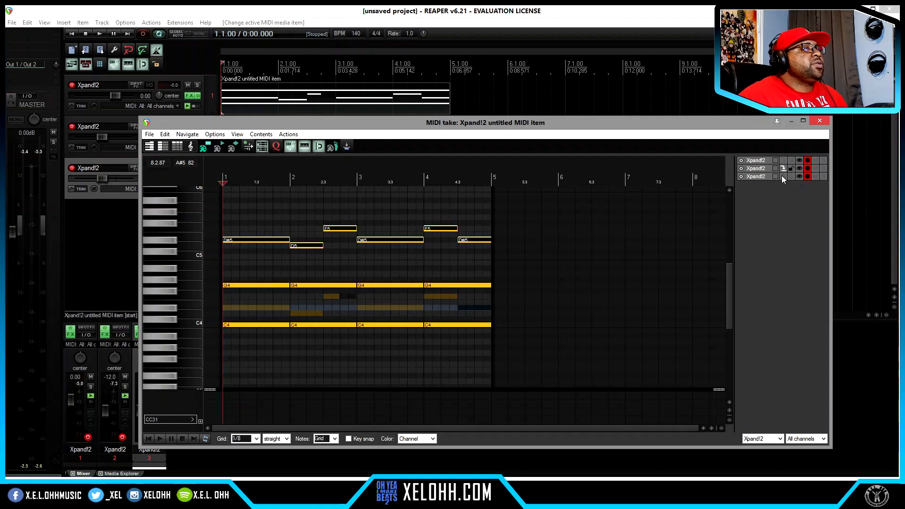
{"action": "left_click", "coordinate": [783, 176]}
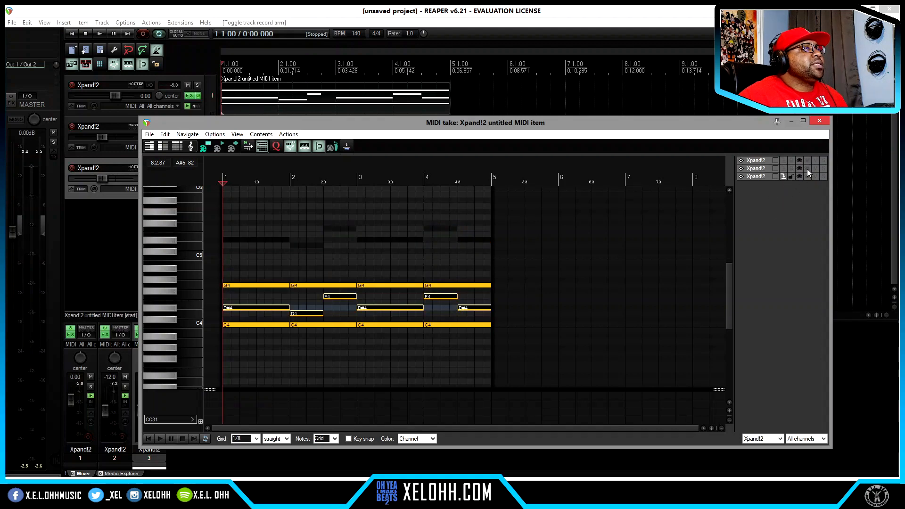
{"action": "key", "text": "ctrl+z"}
Raise all notes of the strings part by two octaves
{"action": "left_click_drag", "start_coordinate": [491, 339], "coordinate": [233, 268]}
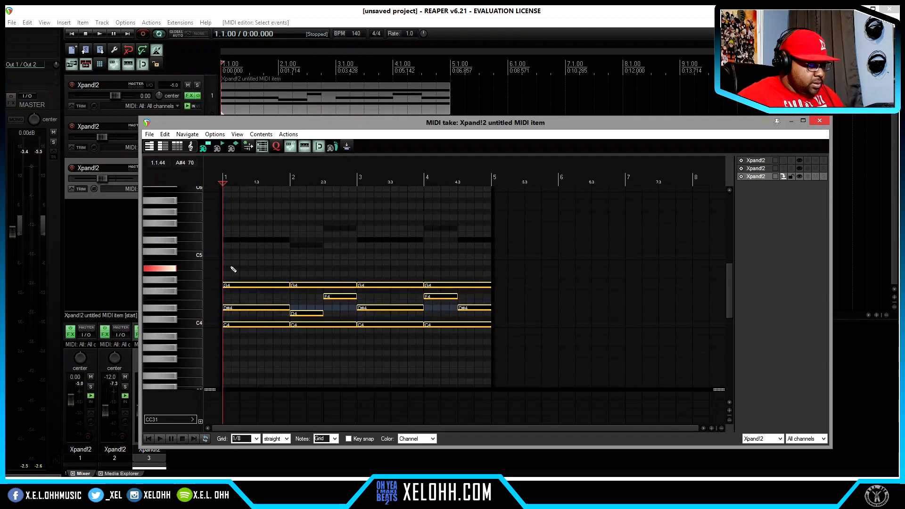
{"action": "key", "text": "ctrl+Up"}
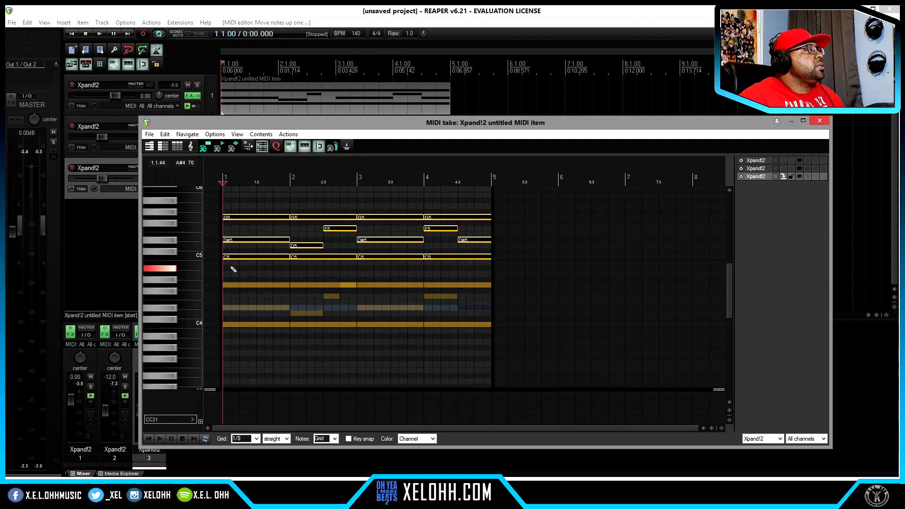
{"action": "key", "text": "ctrl+Up"}
Shorten all strings notes together so the full-measure ones last about two and a half beats
{"action": "scroll", "coordinate": [422, 273], "scroll_direction": "up", "scroll_amount": 2}
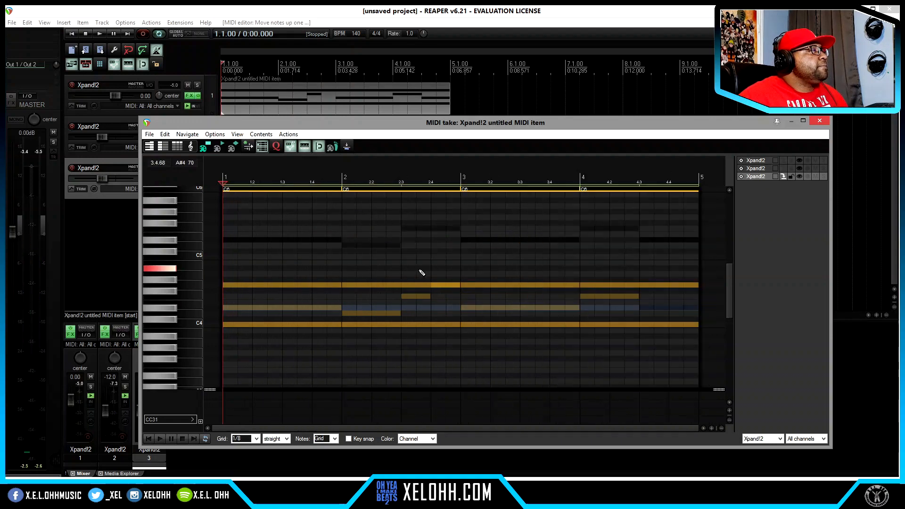
{"action": "scroll", "coordinate": [422, 273], "scroll_direction": "up", "scroll_amount": 1}
{"action": "scroll", "coordinate": [420, 289], "scroll_direction": "down", "scroll_amount": 2}
{"action": "left_click_drag", "start_coordinate": [731, 276], "coordinate": [723, 243]}
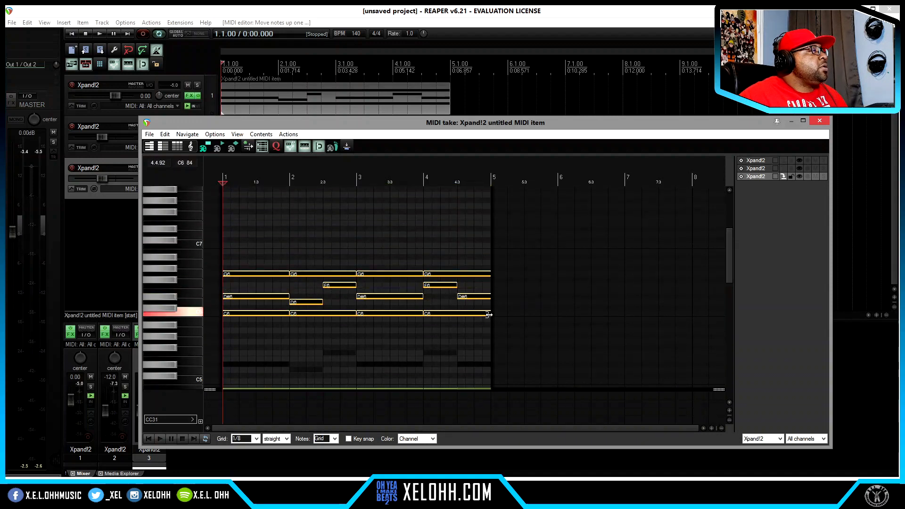
{"action": "left_click_drag", "start_coordinate": [482, 315], "coordinate": [461, 313]}
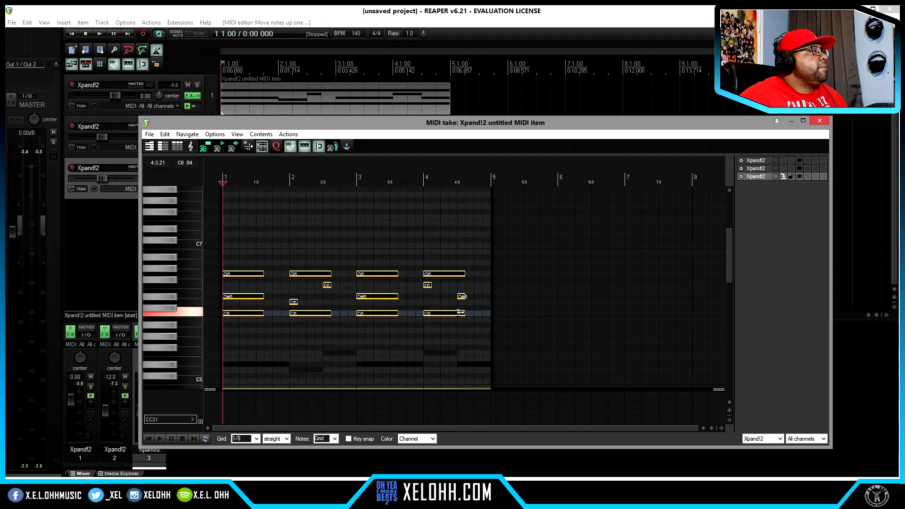
Stagger the strings chords in measures 1 and 2, with D#6 and D6 on beat 2 and G6 on beat 3, and delete measure 2's short F6
{"action": "left_click_drag", "start_coordinate": [245, 328], "coordinate": [246, 262]}
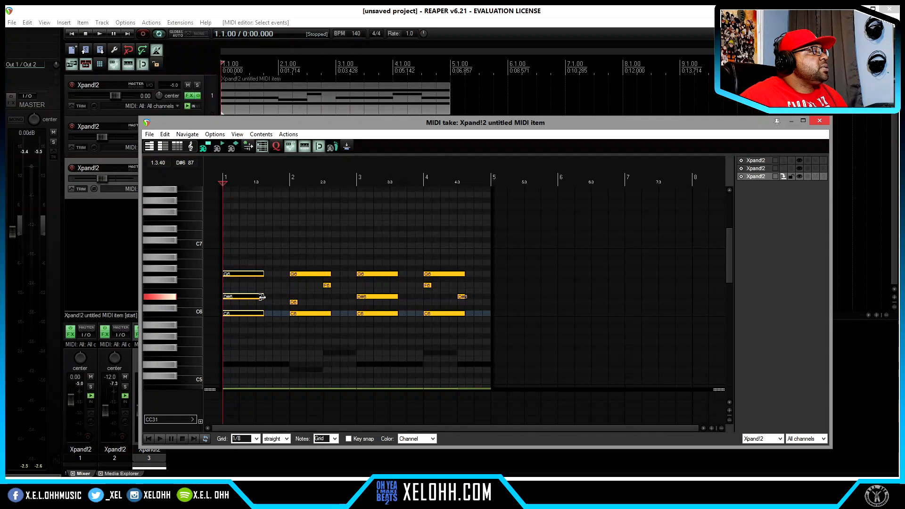
{"action": "left_click", "coordinate": [242, 299]}
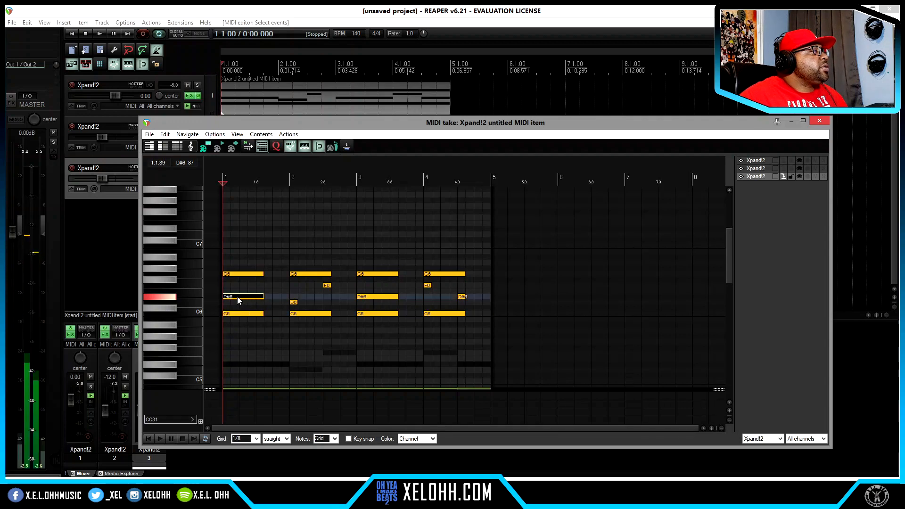
{"action": "left_click_drag", "start_coordinate": [238, 298], "coordinate": [323, 275]}
{"action": "left_click_drag", "start_coordinate": [310, 275], "coordinate": [343, 277]}
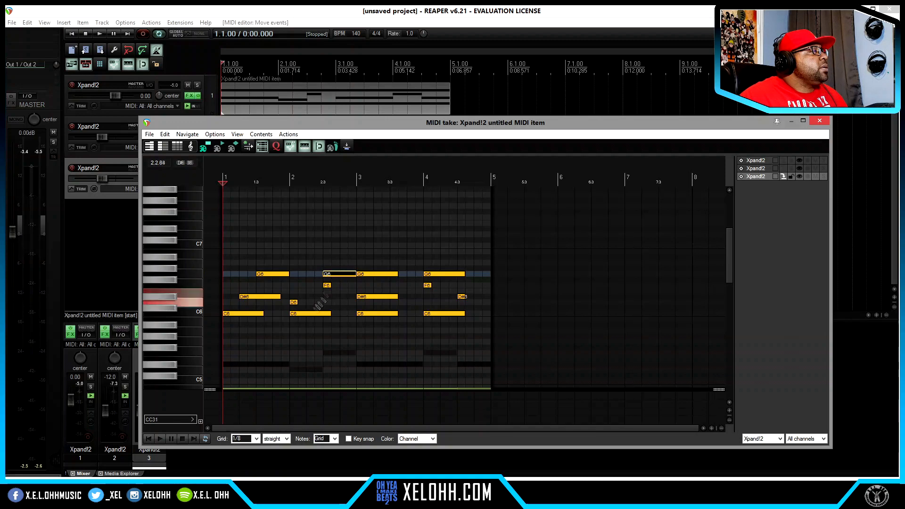
{"action": "left_click_drag", "start_coordinate": [297, 302], "coordinate": [321, 304]}
{"action": "double_click", "coordinate": [327, 285]}
Stagger measures 3 and 4, with D#6 and a lengthened F6 on beat 2 and G6 on beat 3, and delete measure 4's short D#6
{"action": "mouse_move", "coordinate": [396, 275]}
{"action": "left_mouse_down"}
{"action": "mouse_move", "coordinate": [380, 275]}
{"action": "mouse_move", "coordinate": [413, 277]}
{"action": "left_mouse_up"}
{"action": "left_click_drag", "start_coordinate": [375, 302], "coordinate": [452, 288]}
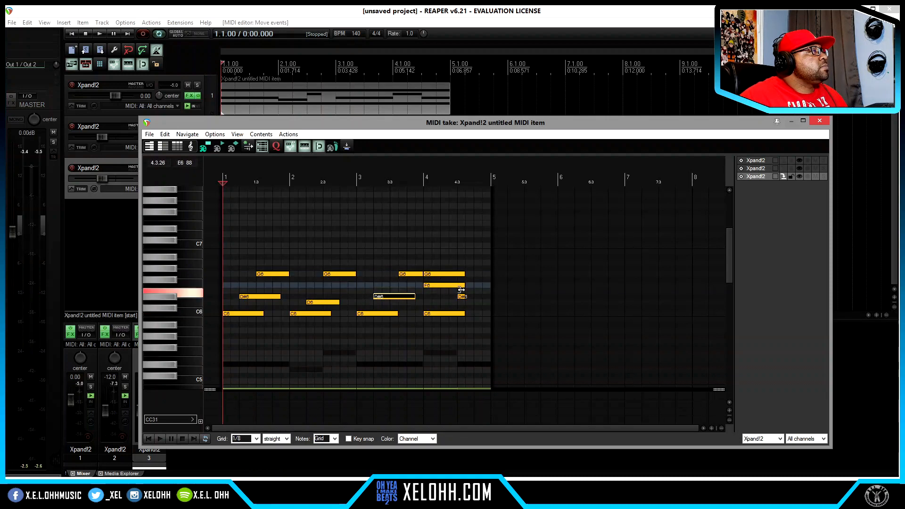
{"action": "double_click", "coordinate": [462, 297]}
{"action": "mouse_move", "coordinate": [450, 274]}
{"action": "left_mouse_down"}
{"action": "mouse_move", "coordinate": [472, 275]}
{"action": "mouse_move", "coordinate": [451, 274]}
{"action": "mouse_move", "coordinate": [460, 274]}
{"action": "mouse_move", "coordinate": [445, 287]}
{"action": "mouse_move", "coordinate": [455, 288]}
{"action": "left_mouse_up"}
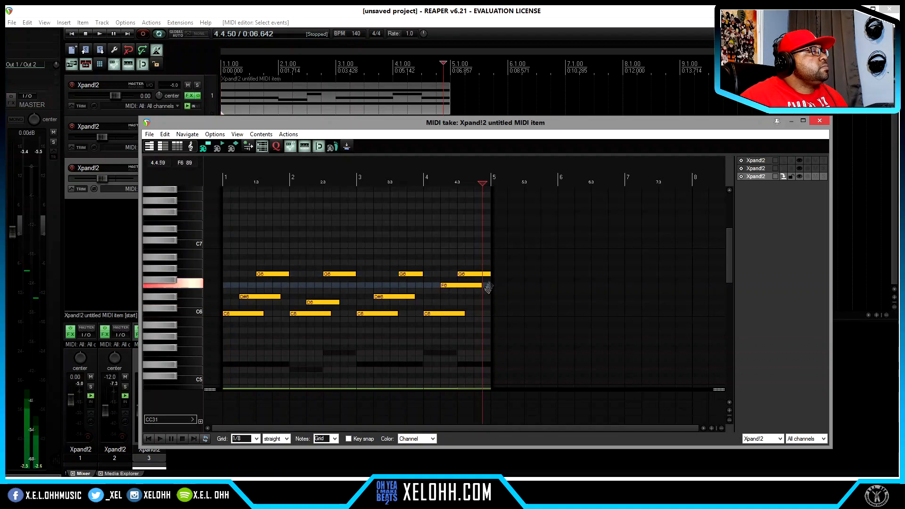
{"action": "left_click_drag", "start_coordinate": [408, 274], "coordinate": [399, 277]}
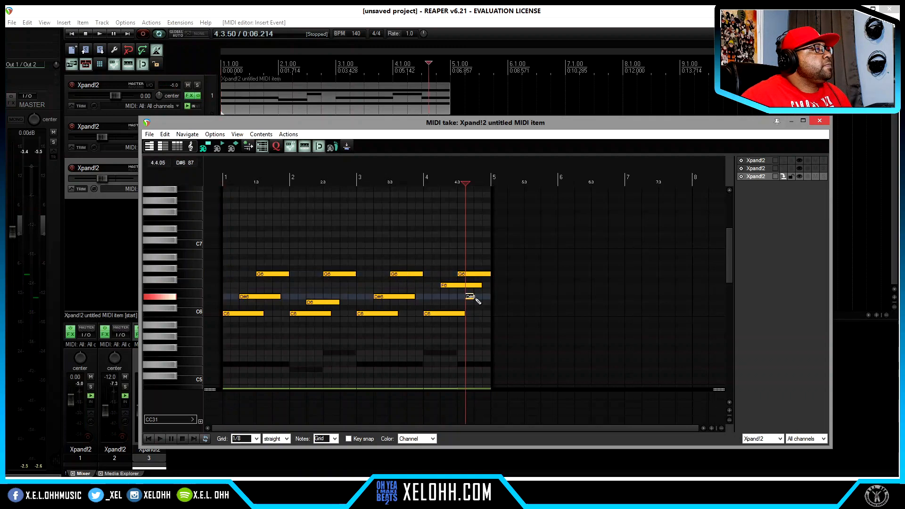
Place a D#6 on beat 4 of measure 4, play the strings part from the start, and close the MIDI editor
{"action": "left_click_drag", "start_coordinate": [473, 298], "coordinate": [484, 297]}
{"action": "key", "text": "Home"}
{"action": "key", "text": "space"}
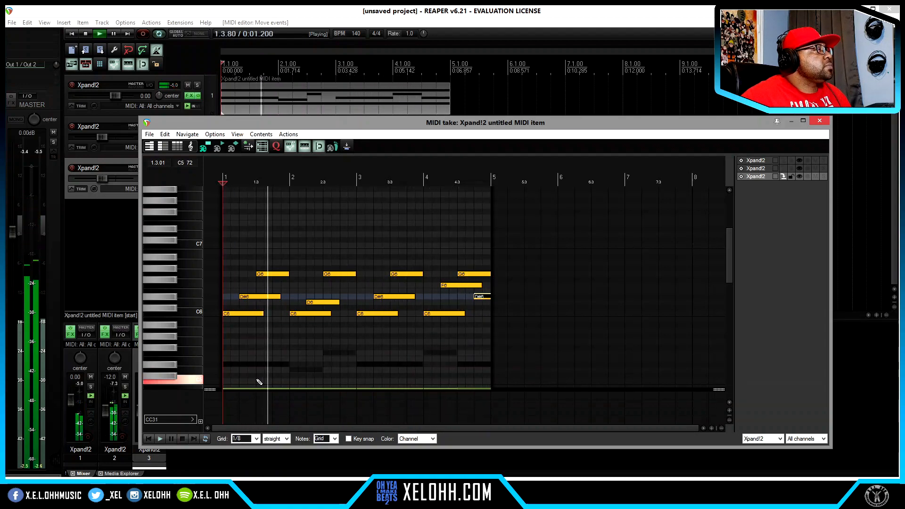
{"action": "key", "text": "space"}
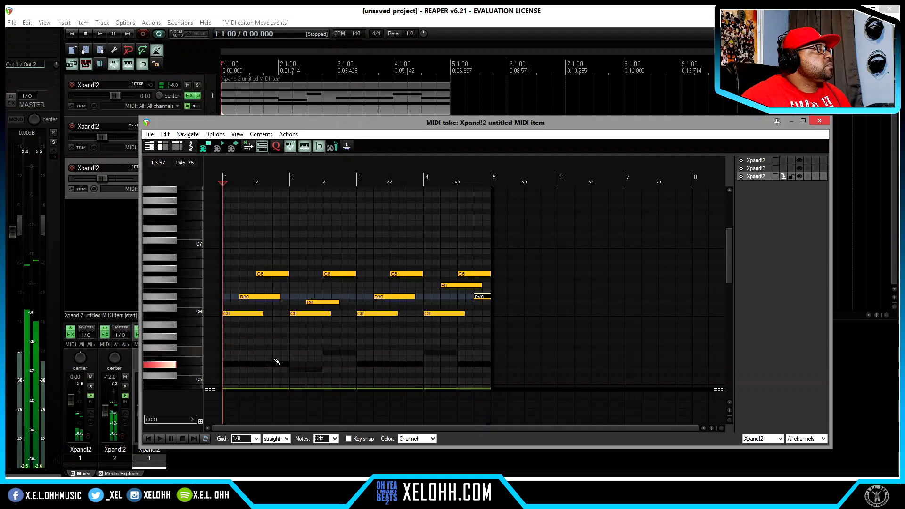
{"action": "left_click", "coordinate": [820, 121]}
Insert the drum tracks from the DRum Kit 1 track template below the strings track
{"action": "right_click", "coordinate": [151, 227]}
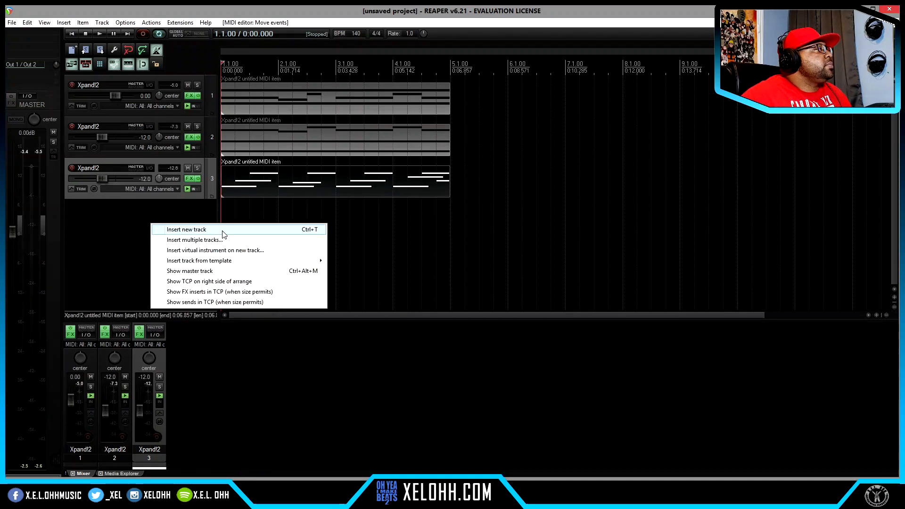
{"action": "mouse_move", "coordinate": [272, 263]}
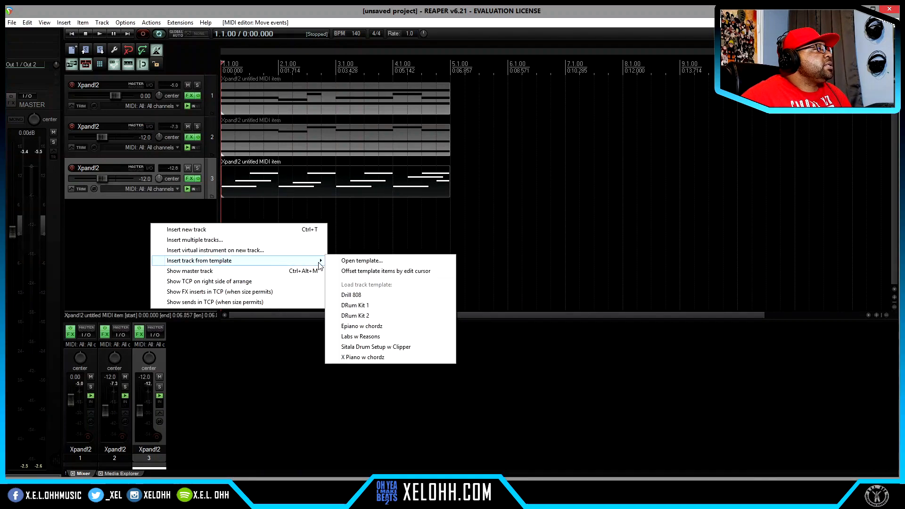
{"action": "left_click", "coordinate": [400, 306]}
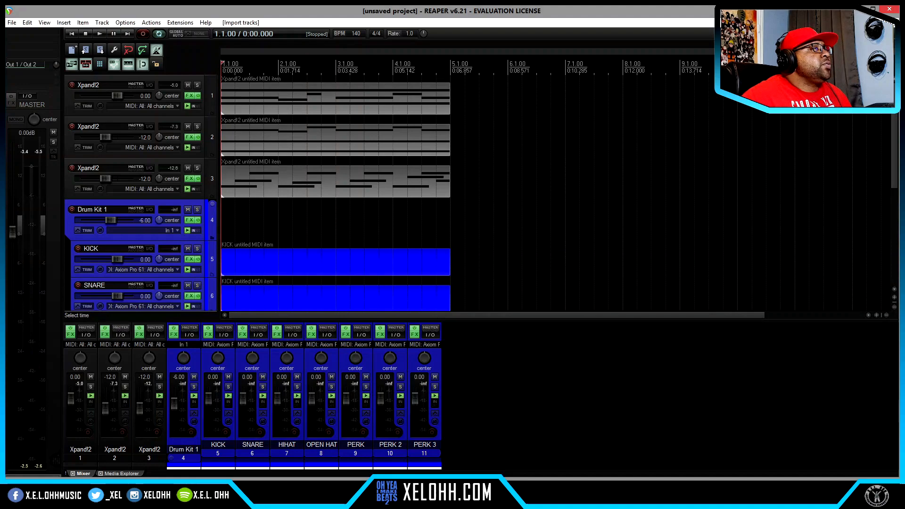
Open the KICK item in the MIDI editor to examine how the Drum Kit 1 folder collapses and how its tracks can be made active
{"action": "scroll", "coordinate": [334, 193], "scroll_direction": "down", "scroll_amount": 5}
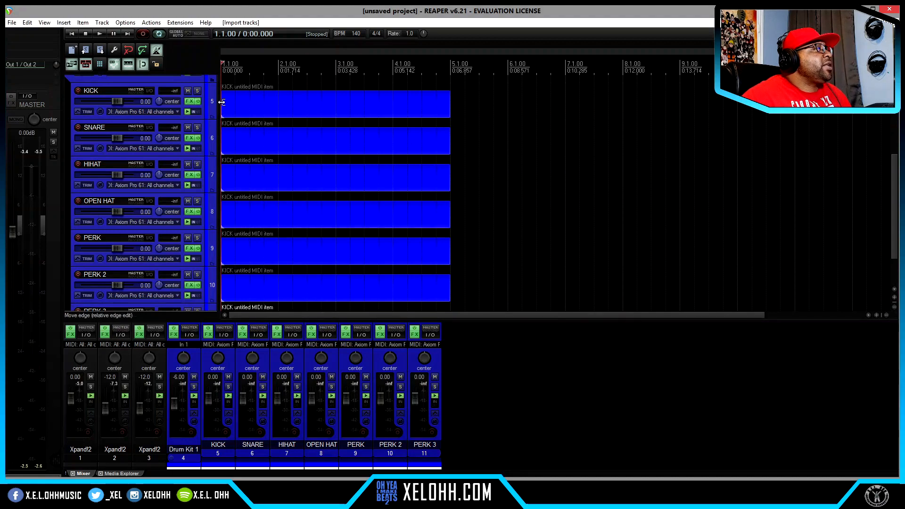
{"action": "double_click", "coordinate": [243, 109]}
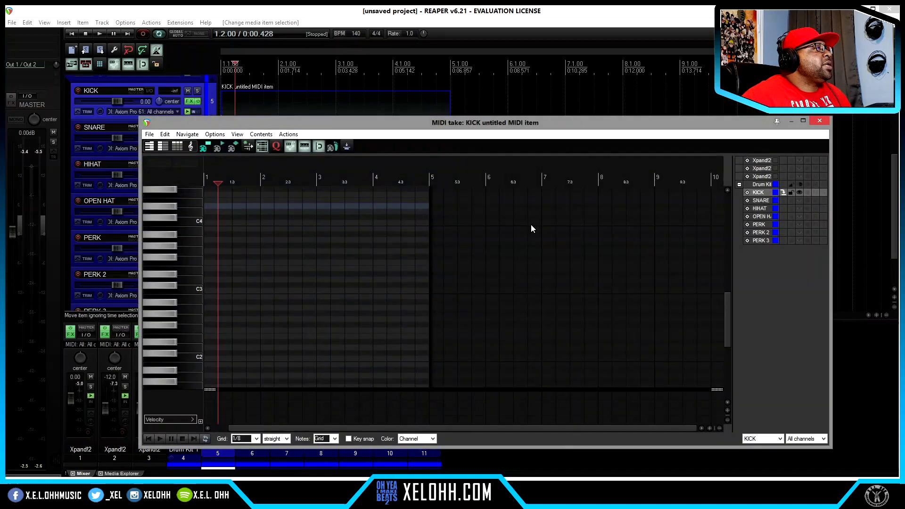
{"action": "left_click", "coordinate": [739, 184]}
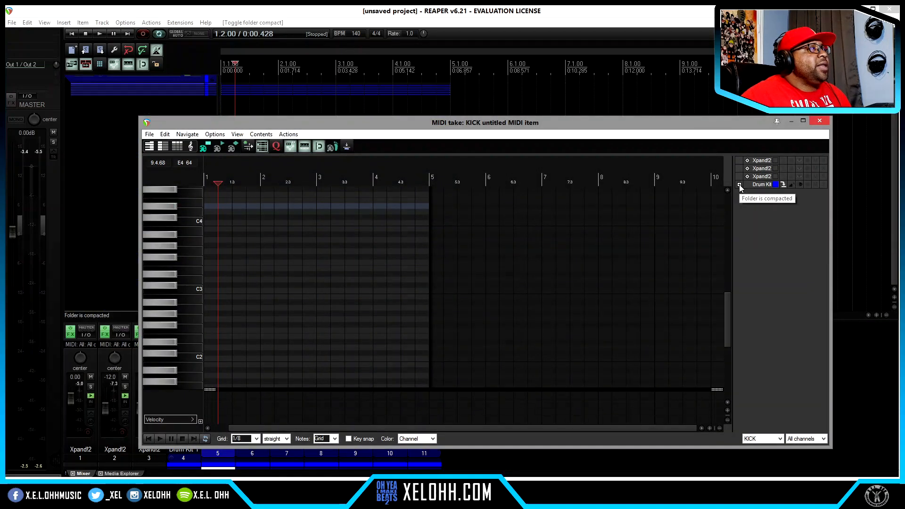
{"action": "left_click", "coordinate": [740, 185]}
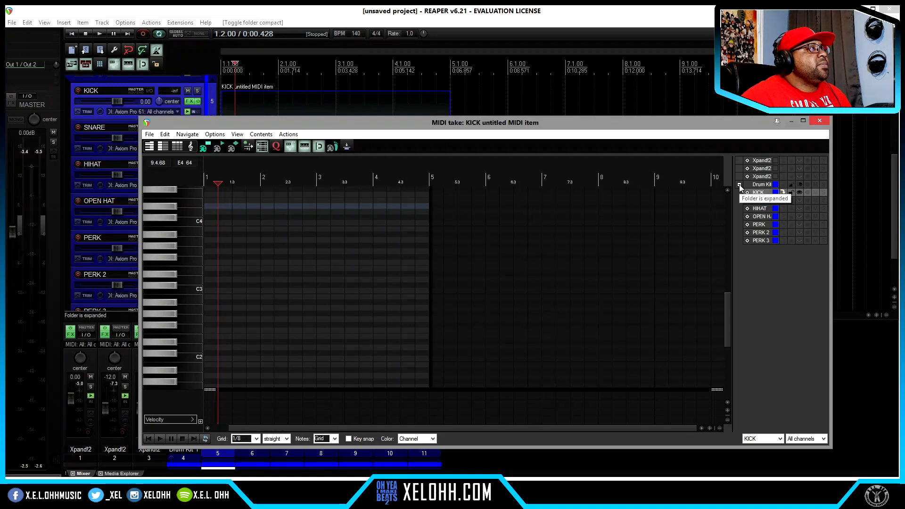
{"action": "left_click", "coordinate": [740, 185]}
{"action": "left_click", "coordinate": [739, 185]}
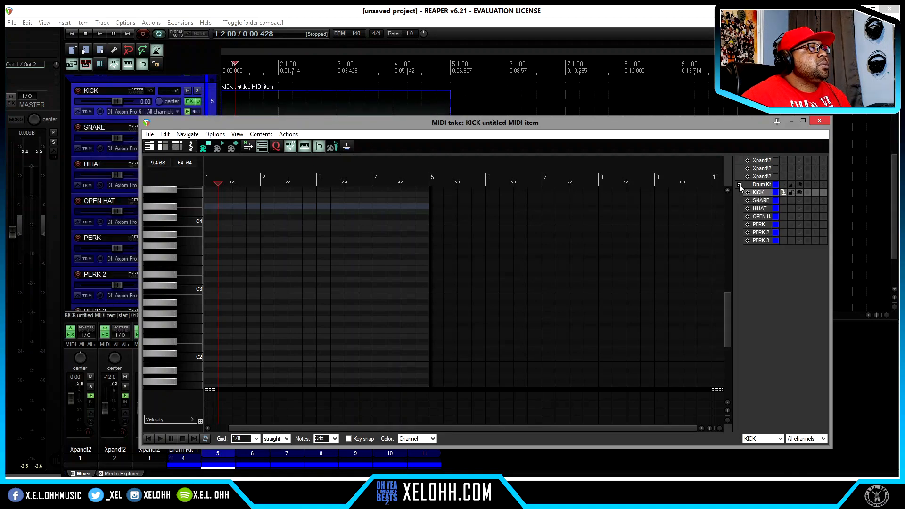
{"action": "left_click", "coordinate": [783, 208]}
{"action": "left_click", "coordinate": [784, 224]}
{"action": "left_click", "coordinate": [783, 192]}
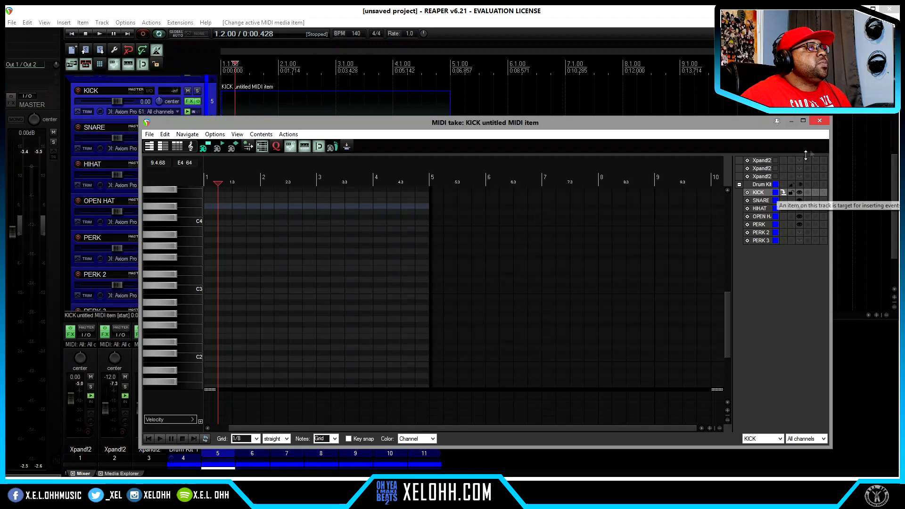
{"action": "left_click", "coordinate": [819, 121]}
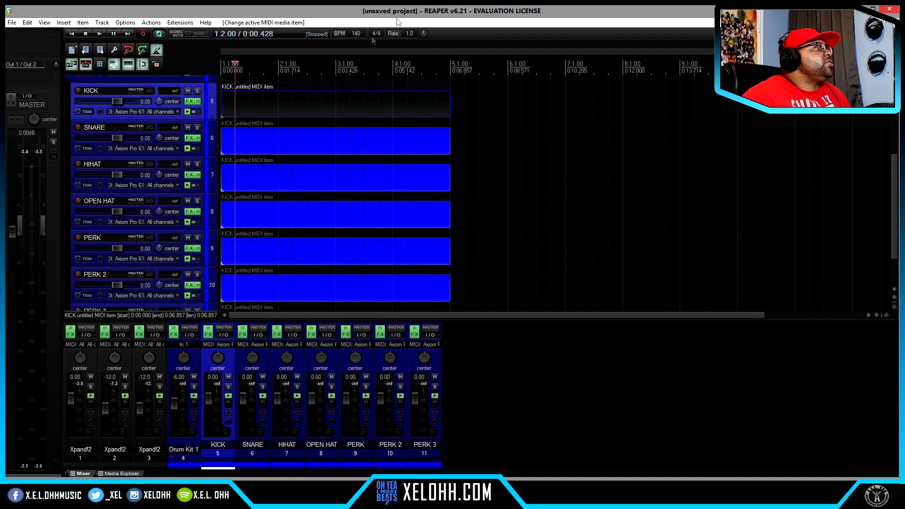
{"action": "key", "text": "Home"}
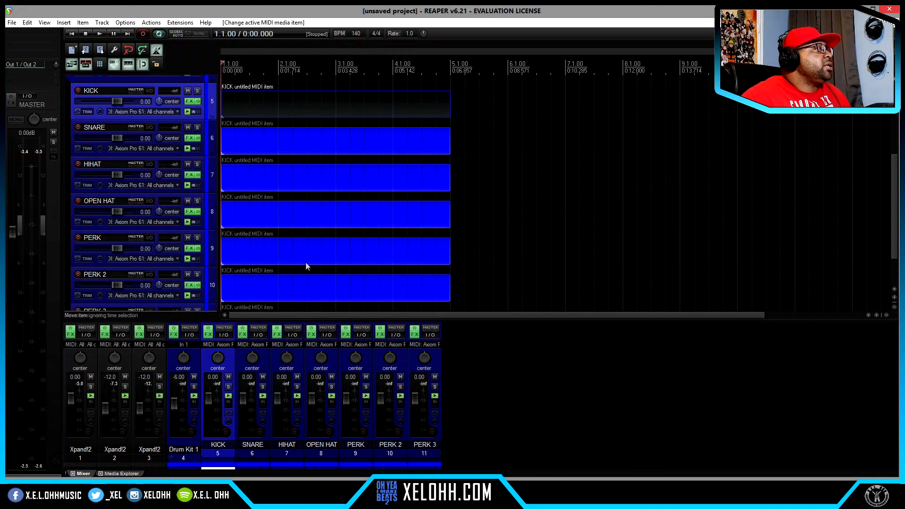
Insert a track from the Drill 808 template and move it out of the drum folder to just above Drum Kit 1
{"action": "scroll", "coordinate": [897, 188], "scroll_direction": "down", "scroll_amount": 1}
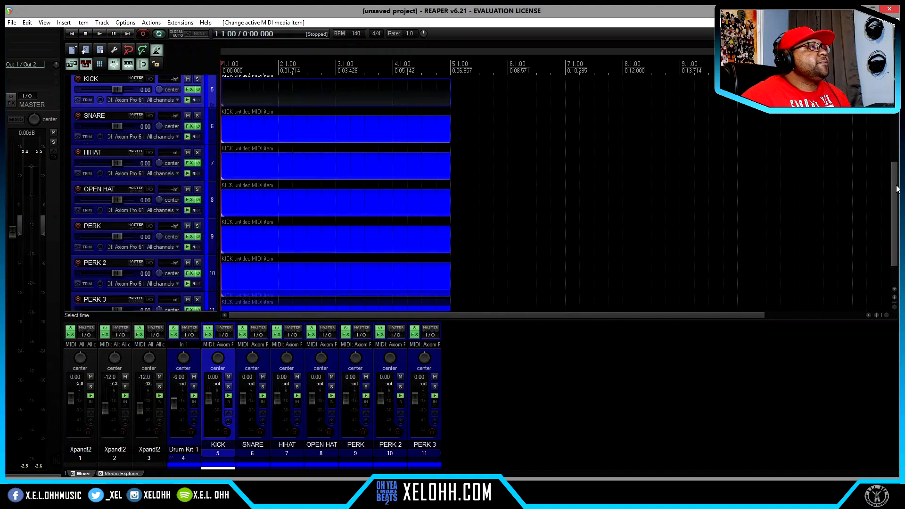
{"action": "scroll", "coordinate": [897, 188], "scroll_direction": "down", "scroll_amount": 4}
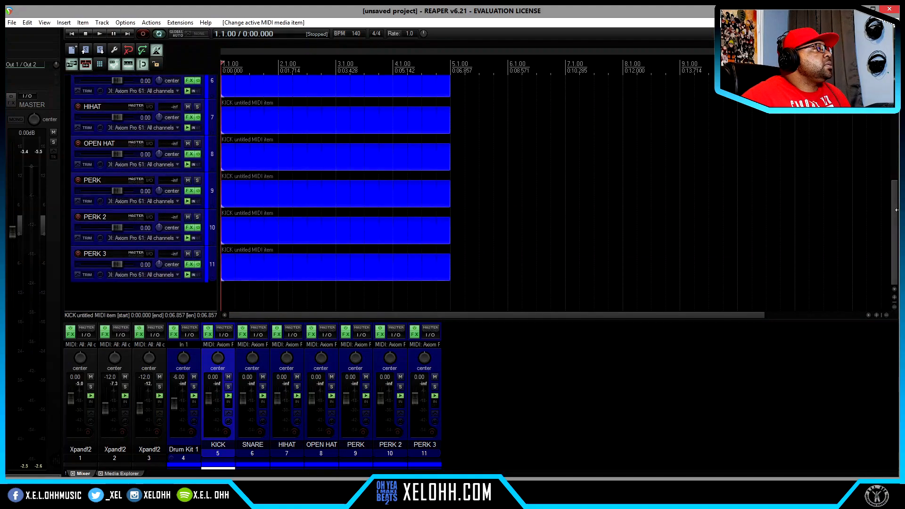
{"action": "right_click", "coordinate": [171, 302]}
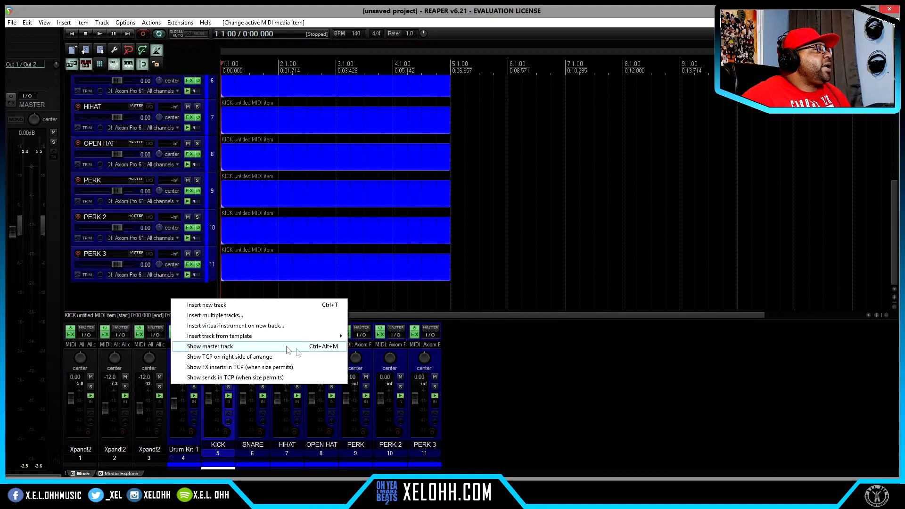
{"action": "mouse_move", "coordinate": [313, 336]}
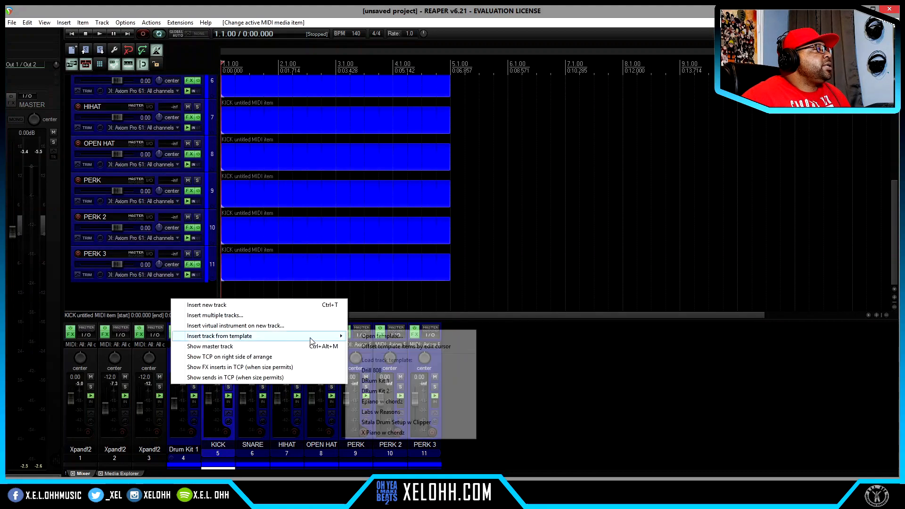
{"action": "left_click", "coordinate": [406, 370]}
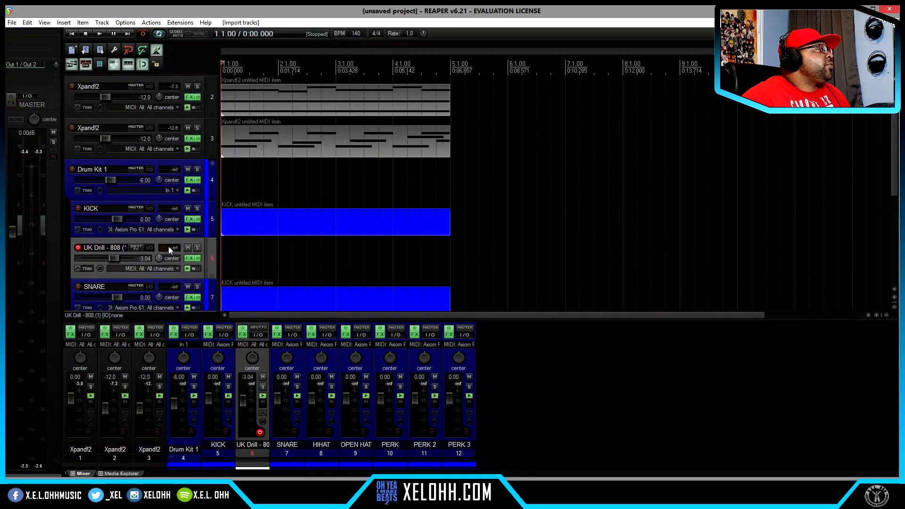
{"action": "left_click_drag", "start_coordinate": [172, 238], "coordinate": [151, 163]}
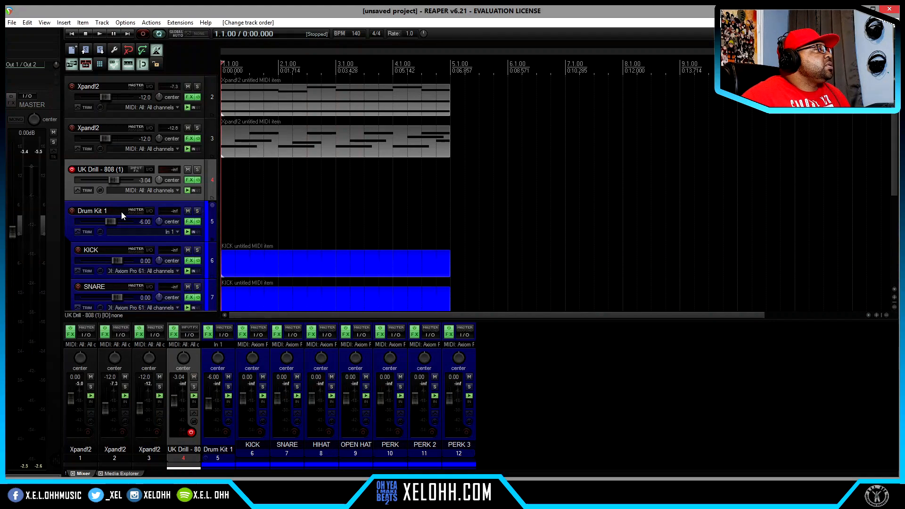
Cycle the Drum Kit 1 folder through its compact and collapsed track views and back to full height
{"action": "left_click", "coordinate": [213, 210]}
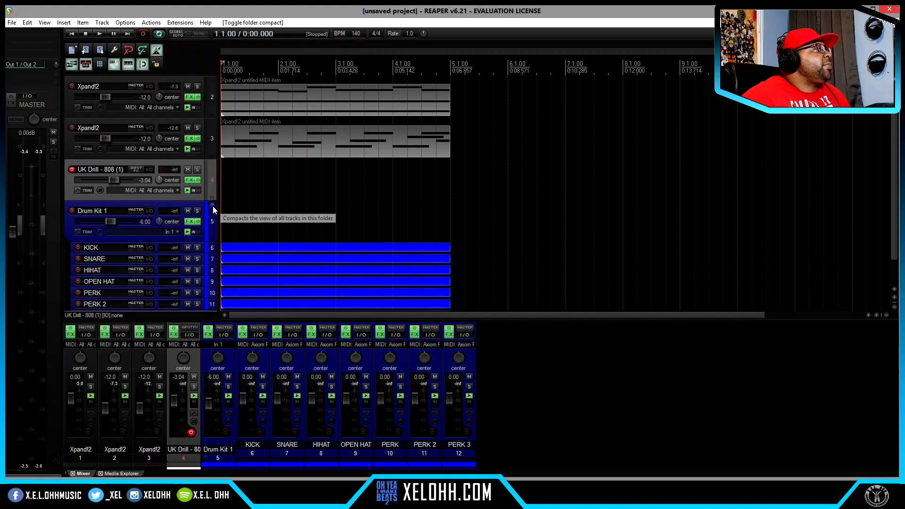
{"action": "left_click", "coordinate": [213, 210]}
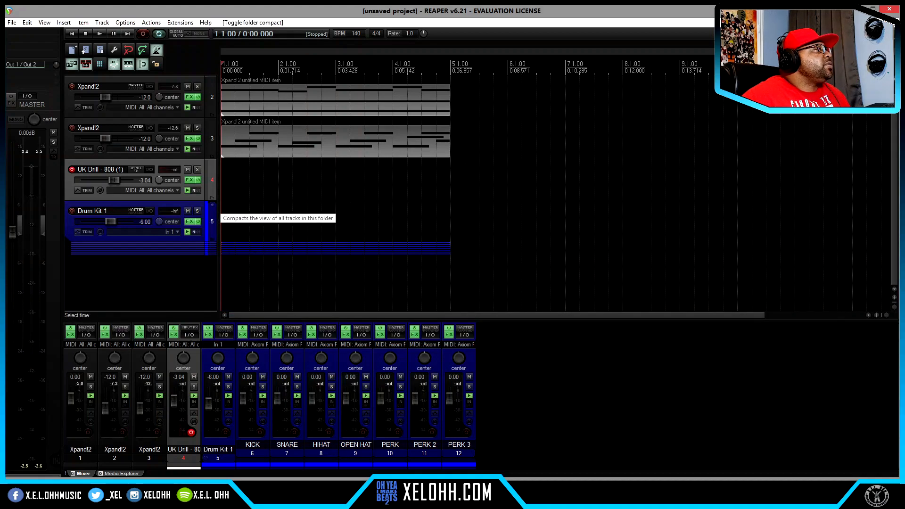
{"action": "left_click", "coordinate": [212, 206]}
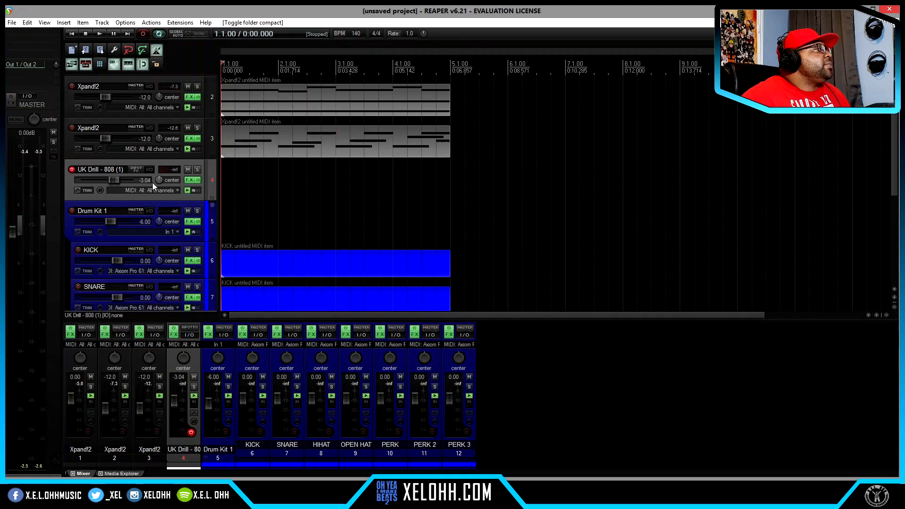
Open the UK Drill - 808 track's sampler, compare Sample mode with Note (Semitone shifted), keep the latter, and lower Min vol to -inf
{"action": "left_click", "coordinate": [189, 182]}
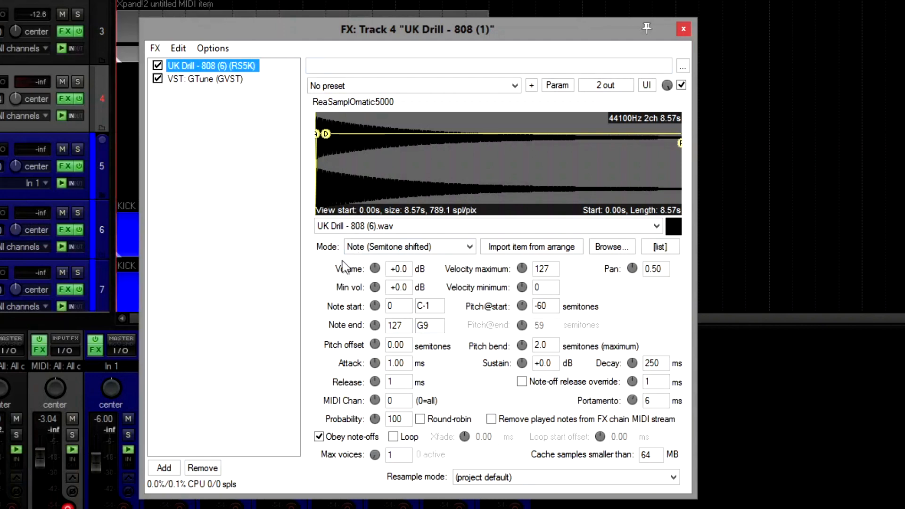
{"action": "left_click", "coordinate": [678, 231]}
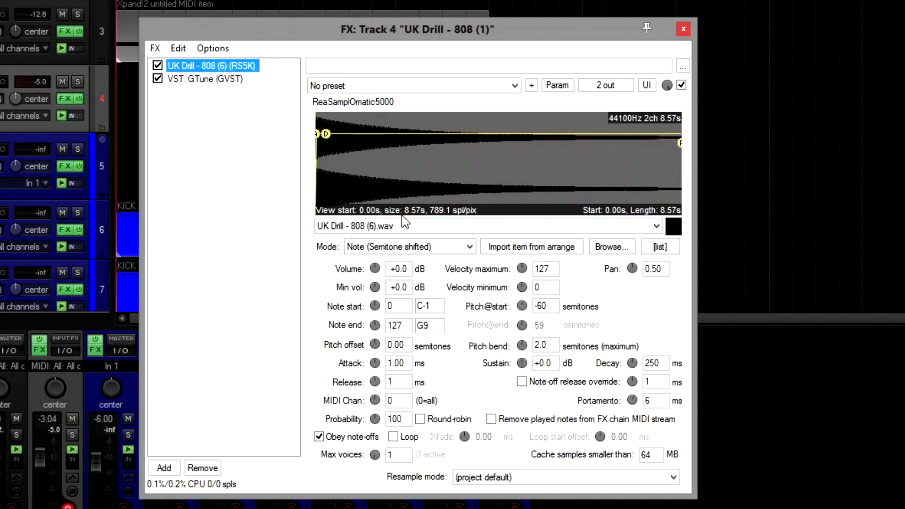
{"action": "left_click", "coordinate": [469, 247]}
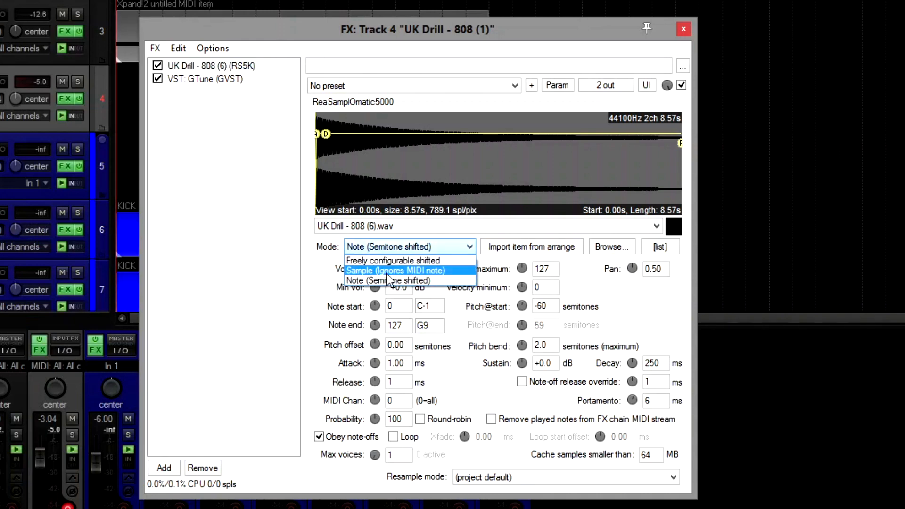
{"action": "left_click", "coordinate": [403, 270]}
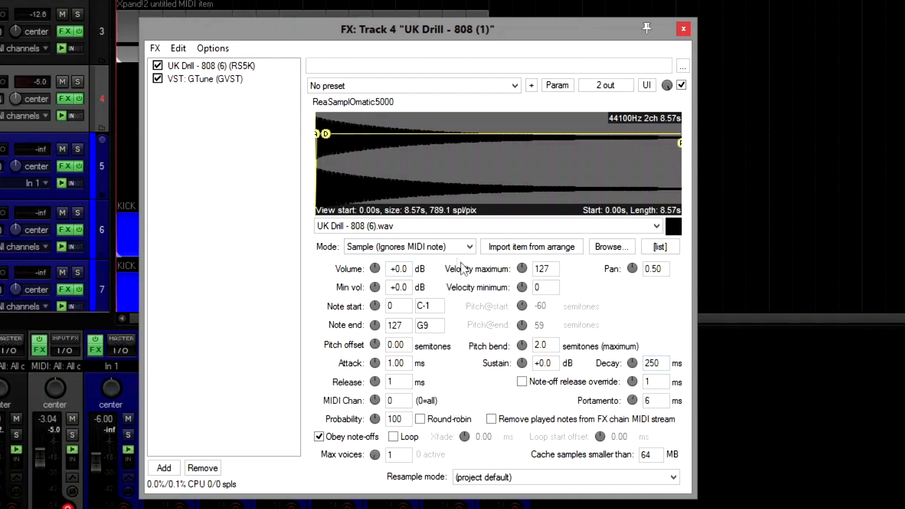
{"action": "left_click", "coordinate": [469, 247]}
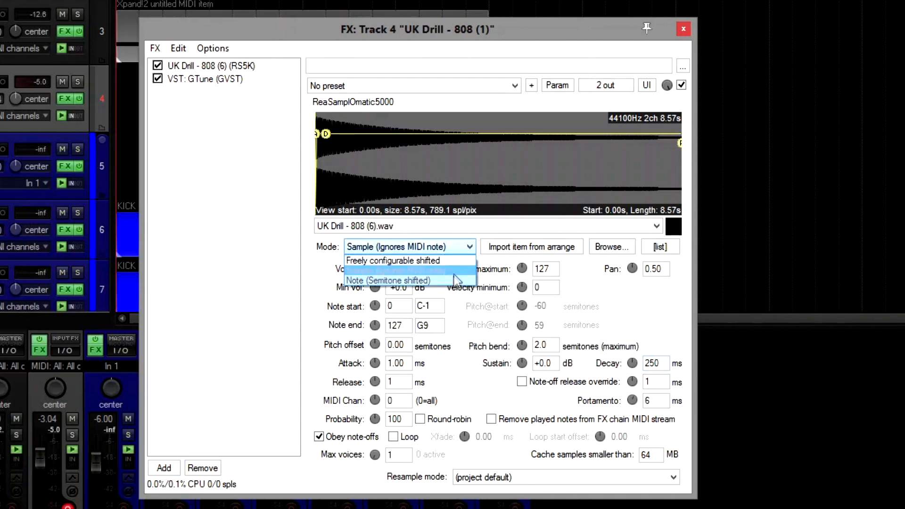
{"action": "left_click", "coordinate": [445, 281]}
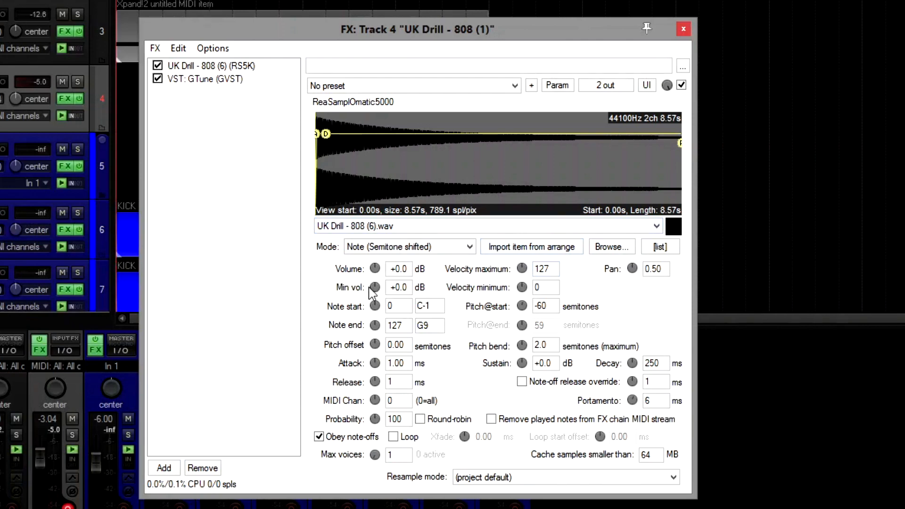
{"action": "left_click_drag", "start_coordinate": [376, 287], "coordinate": [376, 320]}
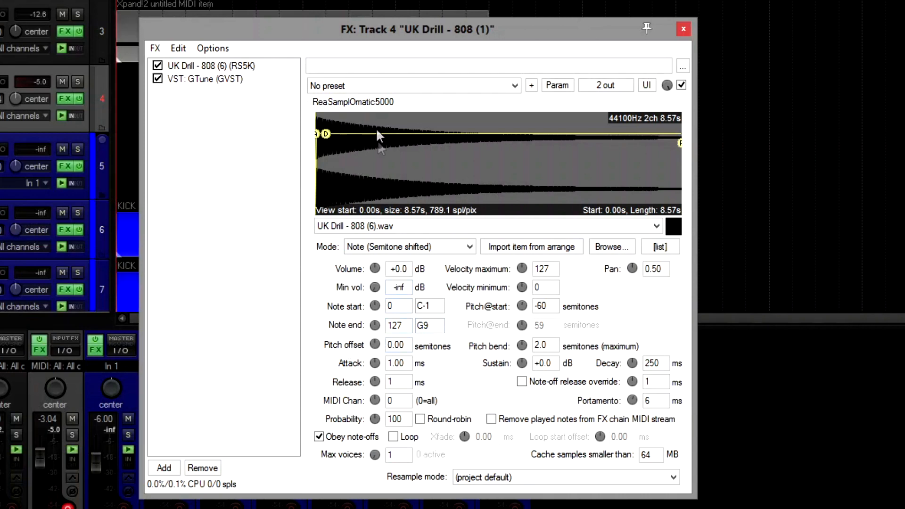
Examine the 808 track's GTune plugin and the sampler's note-off and resample mode options, and close the FX window
{"action": "left_click", "coordinate": [192, 82]}
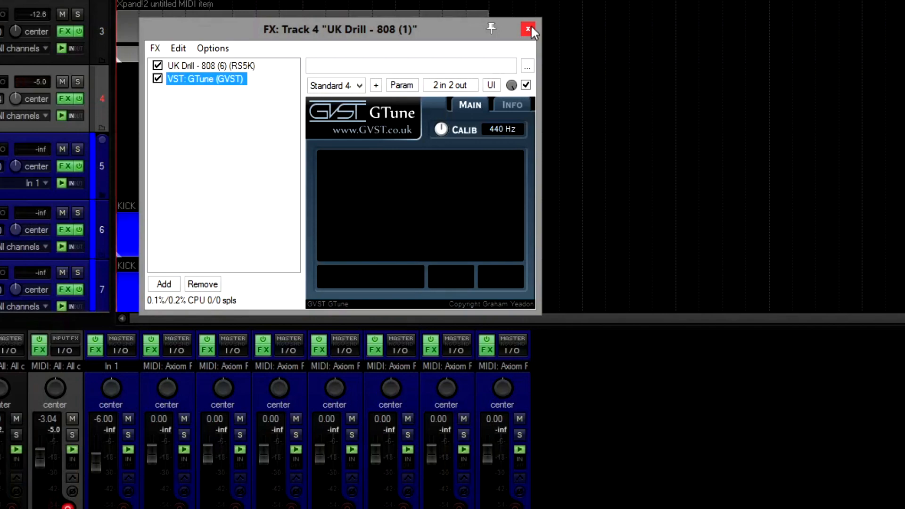
{"action": "left_click", "coordinate": [210, 66]}
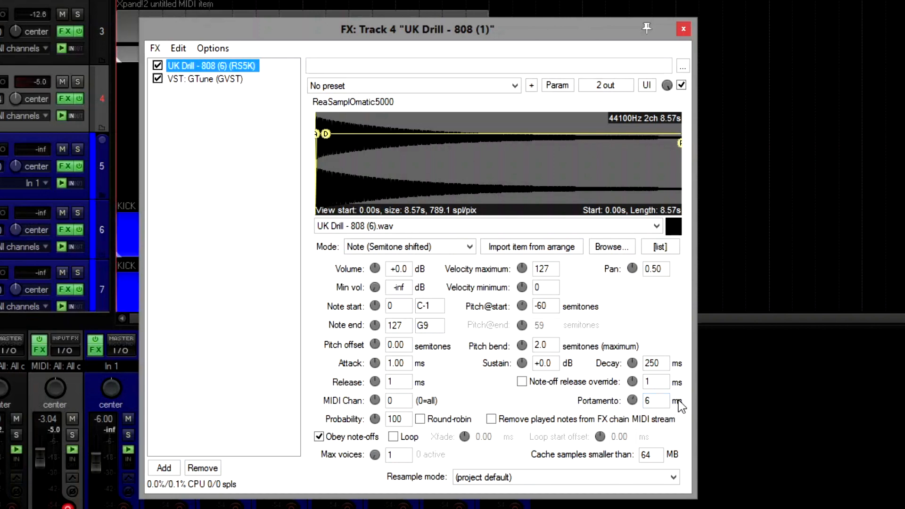
{"action": "left_click", "coordinate": [319, 438]}
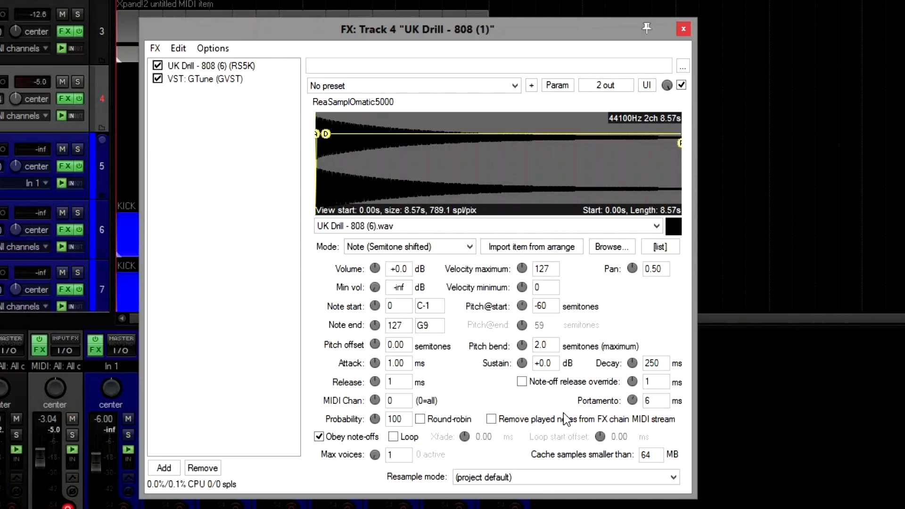
{"action": "left_click", "coordinate": [549, 475]}
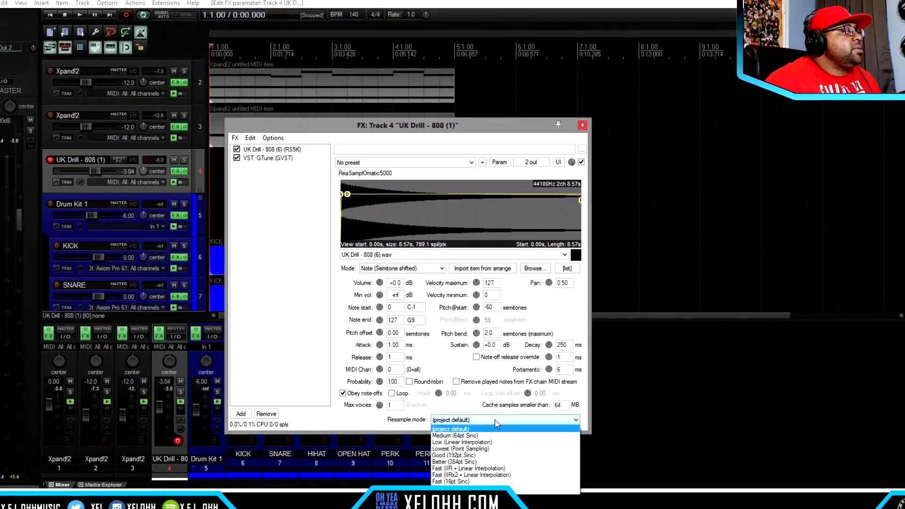
{"action": "left_click", "coordinate": [493, 419]}
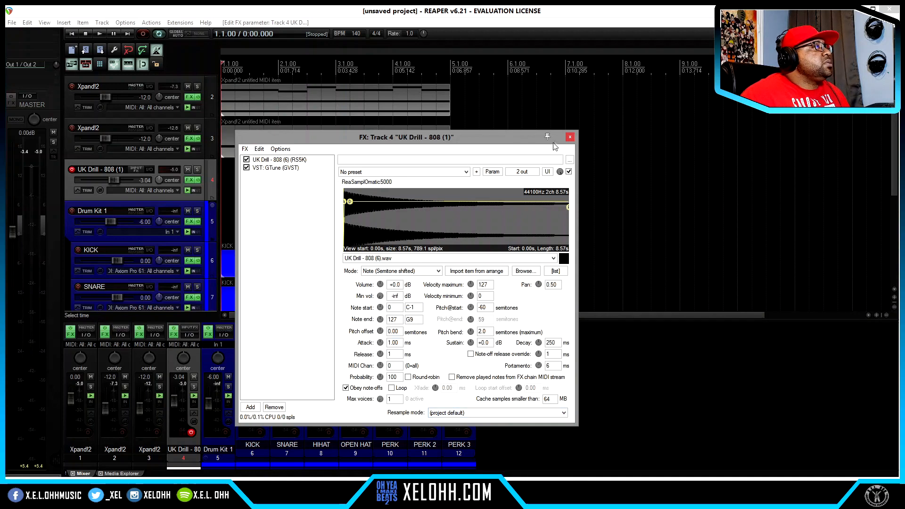
{"action": "left_click", "coordinate": [570, 138]}
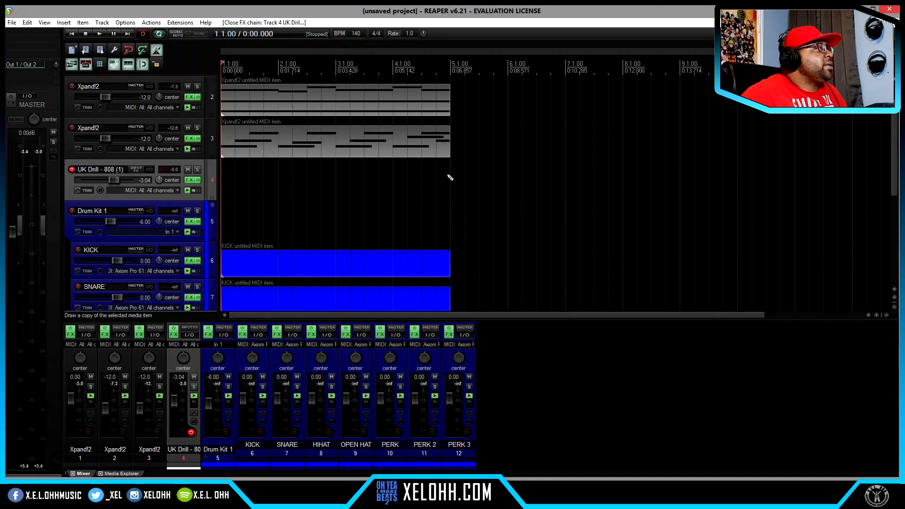
Draw a MIDI item across measures 1 to 4 on the UK Drill - 808 track and open it in the MIDI editor
{"action": "left_click_drag", "start_coordinate": [451, 178], "coordinate": [211, 184]}
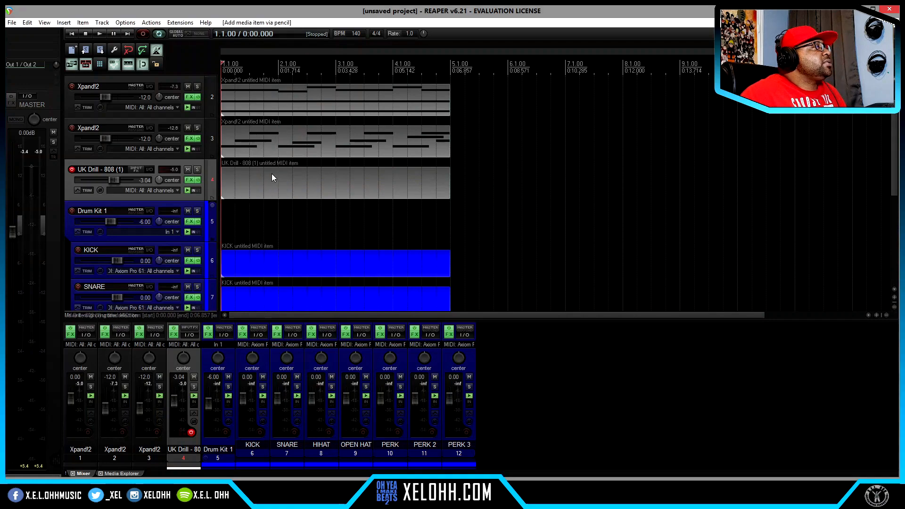
{"action": "double_click", "coordinate": [241, 187]}
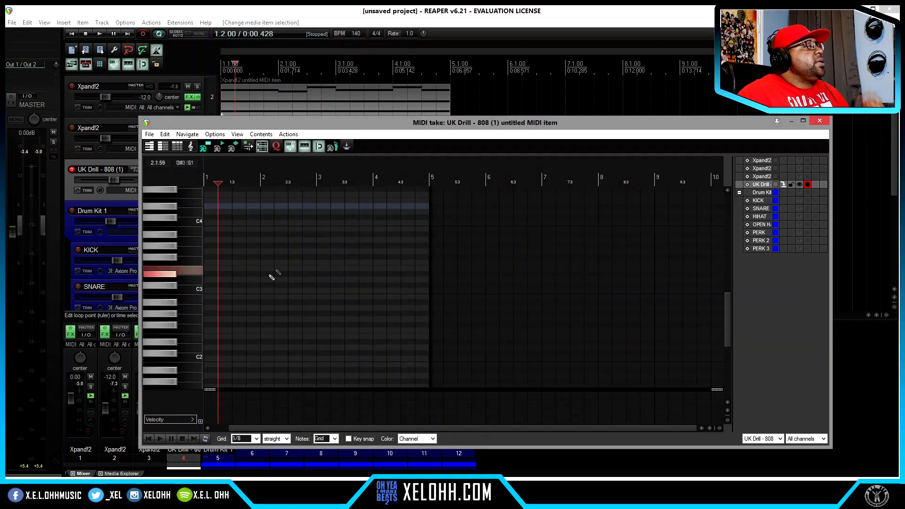
{"action": "left_click_drag", "start_coordinate": [245, 428], "coordinate": [201, 416]}
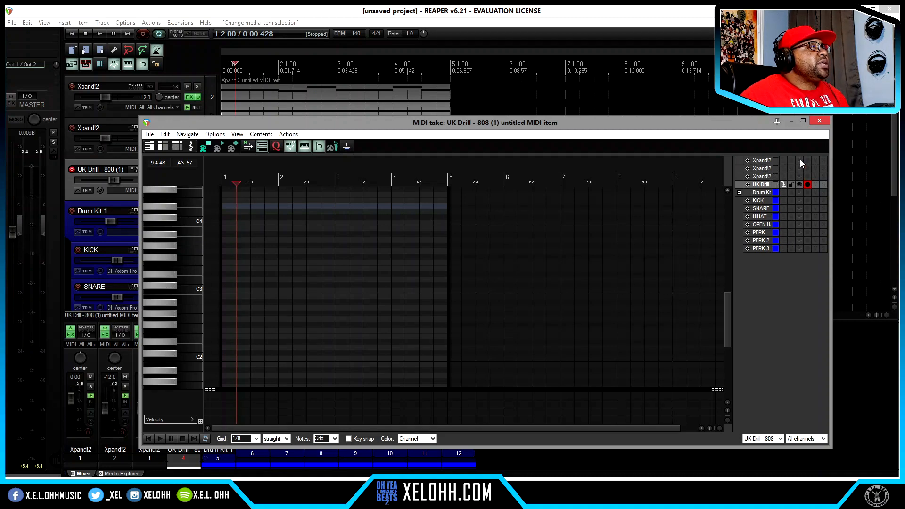
Show the first Xpand!2 track's notes in the 808 MIDI editor and audition C4 and C5 on the piano keys
{"action": "left_click", "coordinate": [800, 162]}
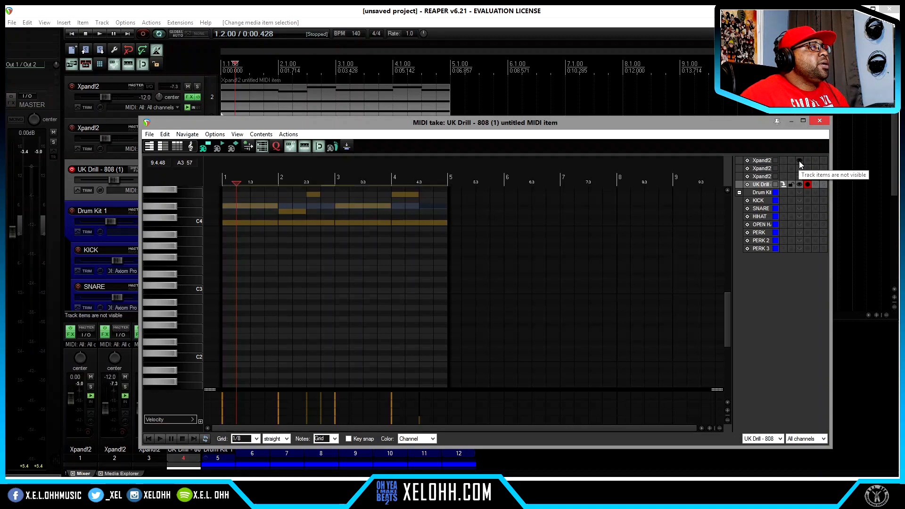
{"action": "left_click_drag", "start_coordinate": [726, 301], "coordinate": [725, 267]}
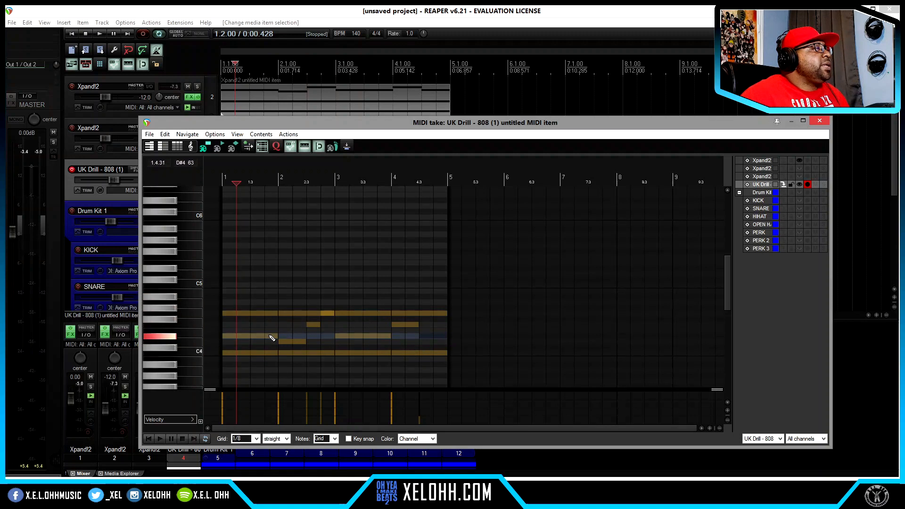
{"action": "left_click", "coordinate": [198, 353]}
{"action": "left_click", "coordinate": [197, 353]}
{"action": "left_click", "coordinate": [190, 285]}
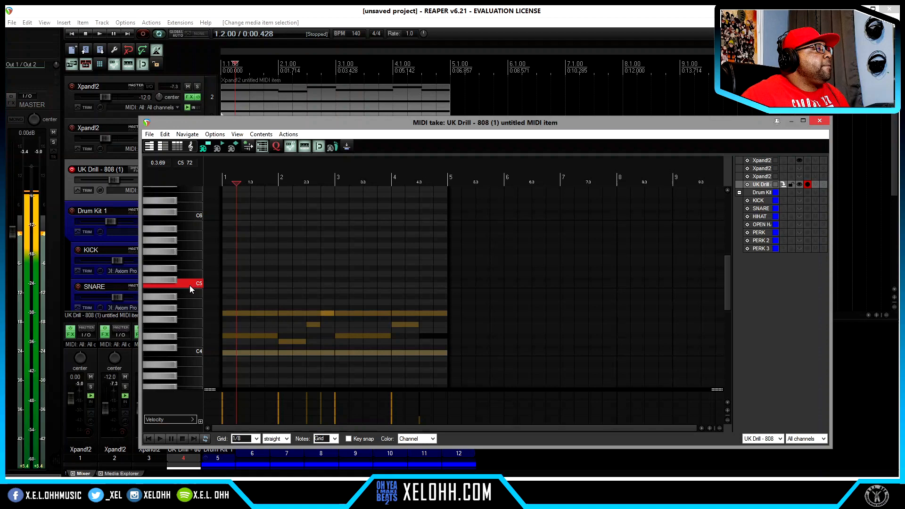
Set the MIDI grid to 1/2 and place a half-note C4 at the start of measure 1 in the 808 item
{"action": "left_click", "coordinate": [225, 354]}
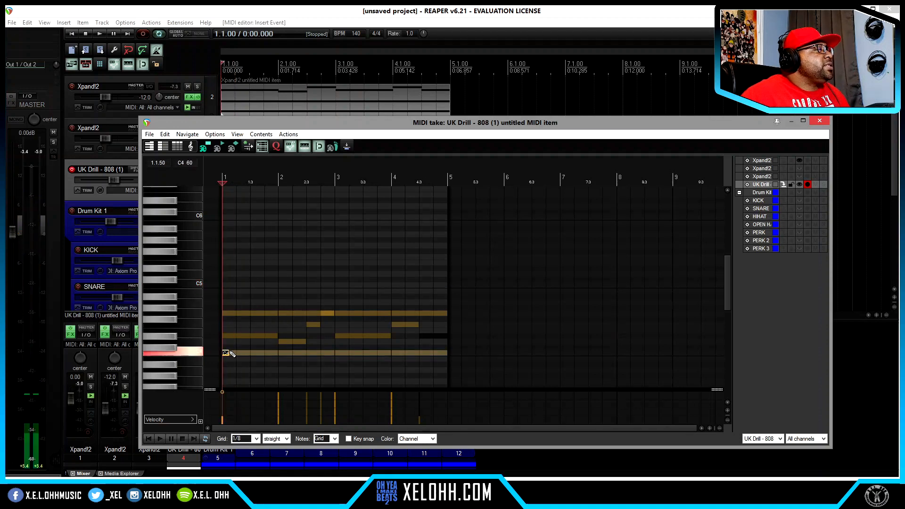
{"action": "left_click", "coordinate": [257, 439]}
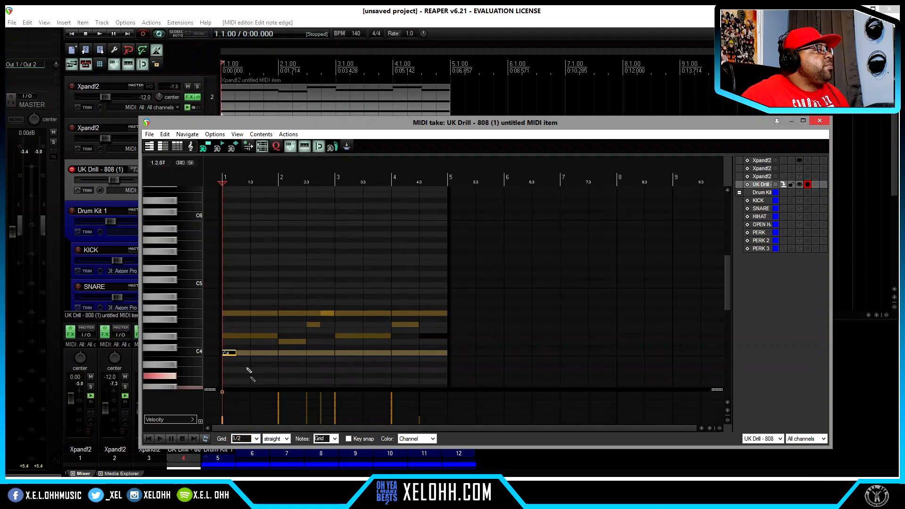
{"action": "double_click", "coordinate": [230, 355]}
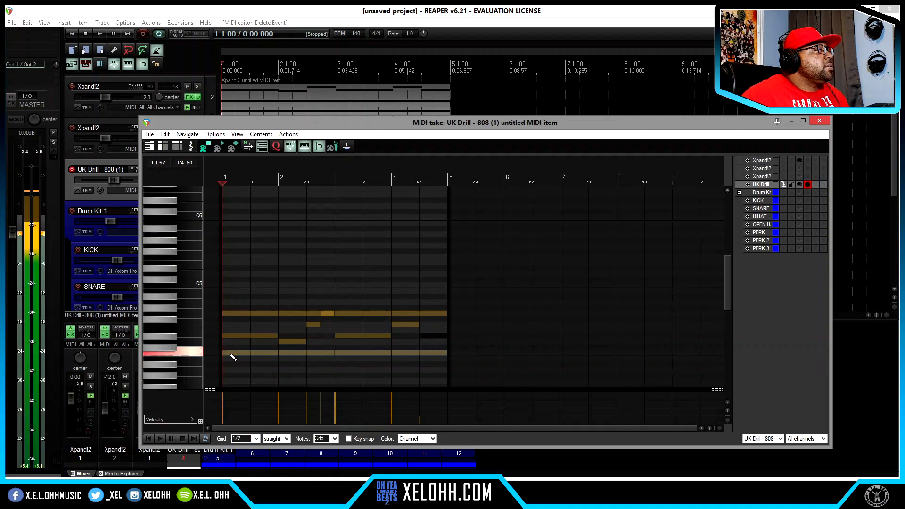
{"action": "double_click", "coordinate": [223, 353]}
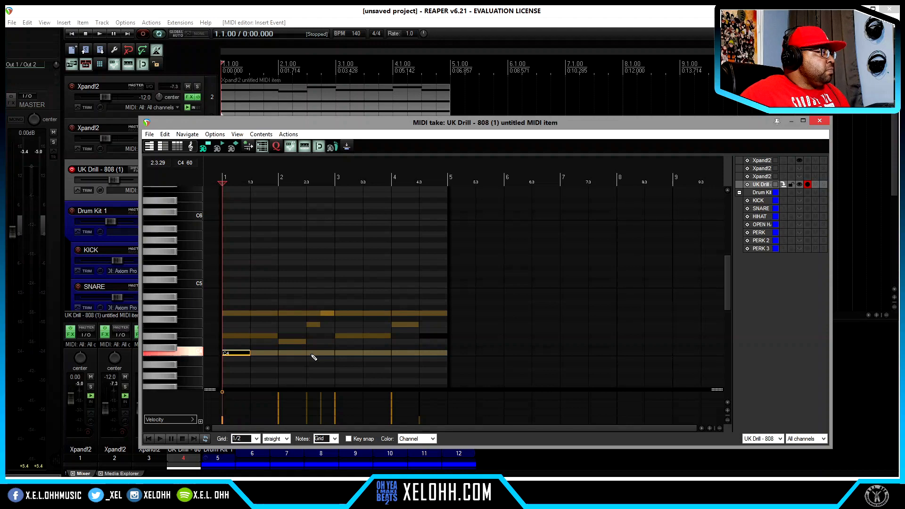
During playback, add half-note C4s to the 808 at measure 2, measure 2 beat 3, measure 3, measure 4 and measure 4 beat 3
{"action": "key", "text": "space"}
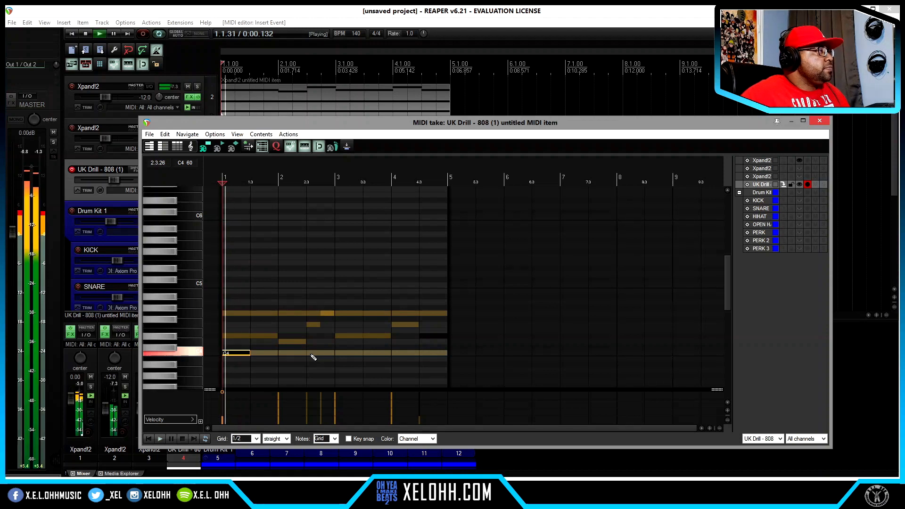
{"action": "left_click", "coordinate": [280, 354]}
{"action": "left_click", "coordinate": [282, 356]}
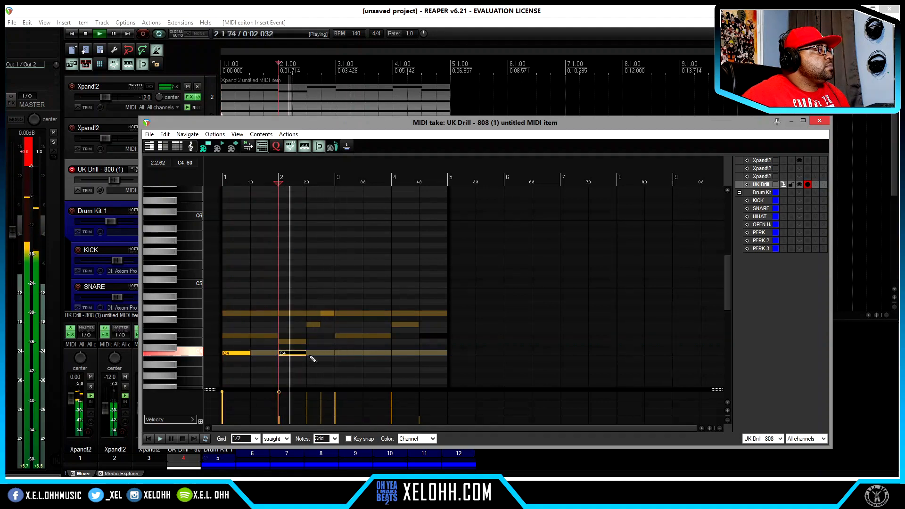
{"action": "left_click", "coordinate": [309, 354]}
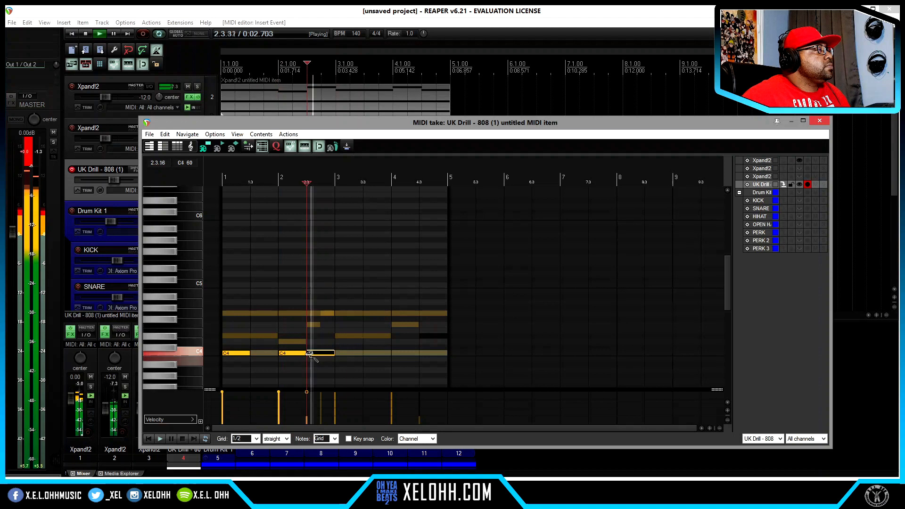
{"action": "left_click", "coordinate": [339, 354]}
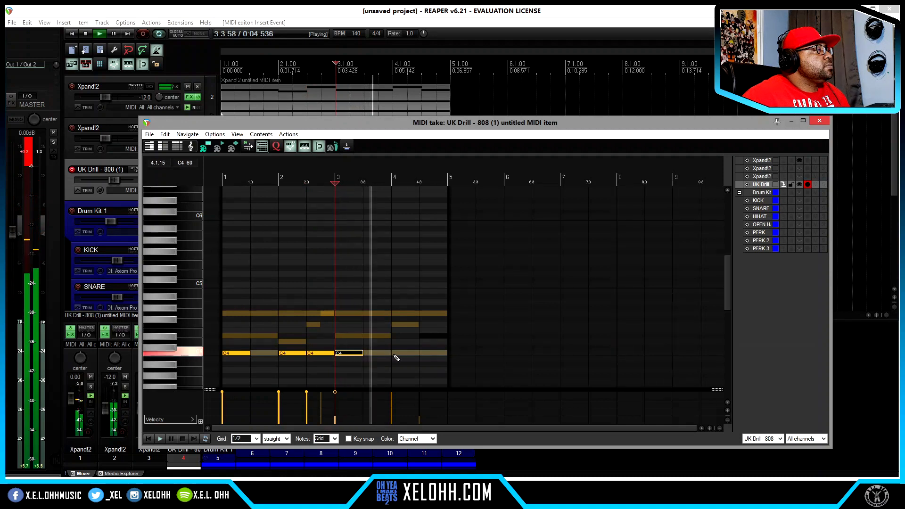
{"action": "left_click", "coordinate": [395, 354]}
{"action": "left_click", "coordinate": [425, 355]}
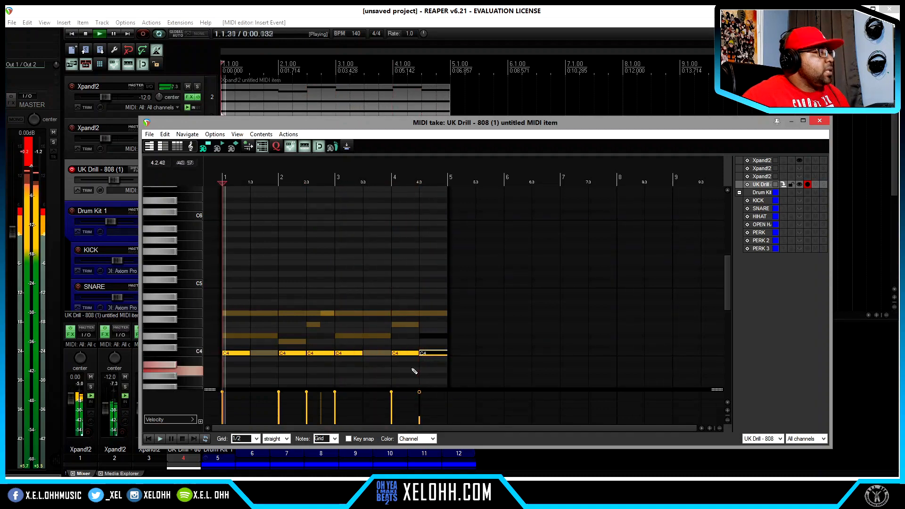
{"action": "key", "text": "space"}
Move the 808 notes starting measures 4, 3 and 2 to F4, D#4 and D4 respectively, and play the pattern
{"action": "left_click_drag", "start_coordinate": [404, 352], "coordinate": [408, 327]}
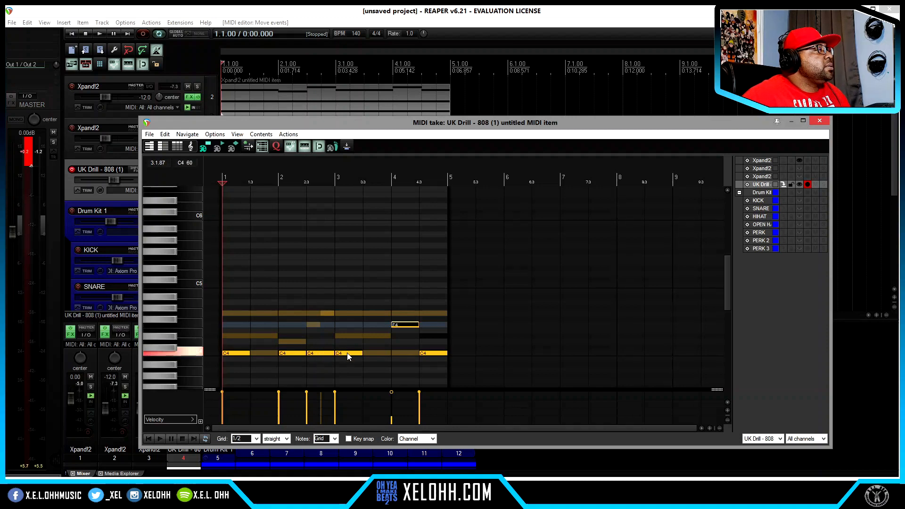
{"action": "left_click_drag", "start_coordinate": [347, 353], "coordinate": [347, 338]}
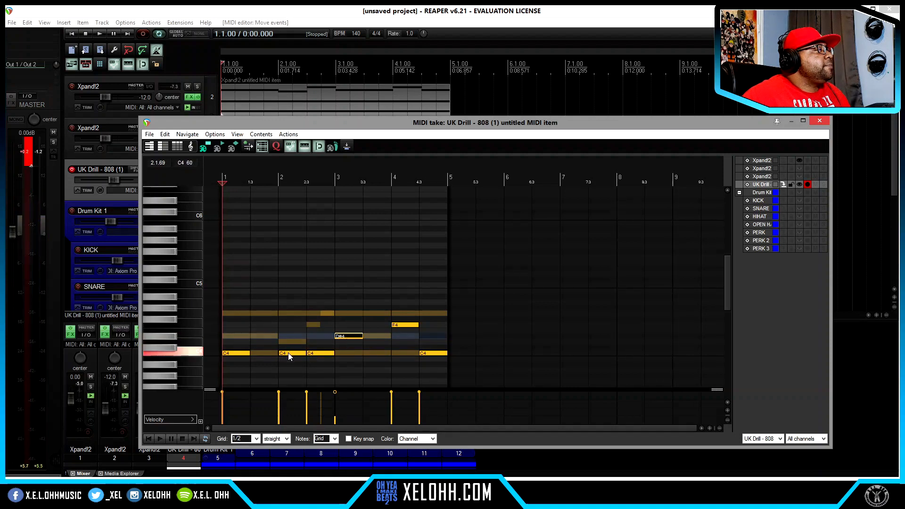
{"action": "left_click_drag", "start_coordinate": [289, 357], "coordinate": [289, 343]}
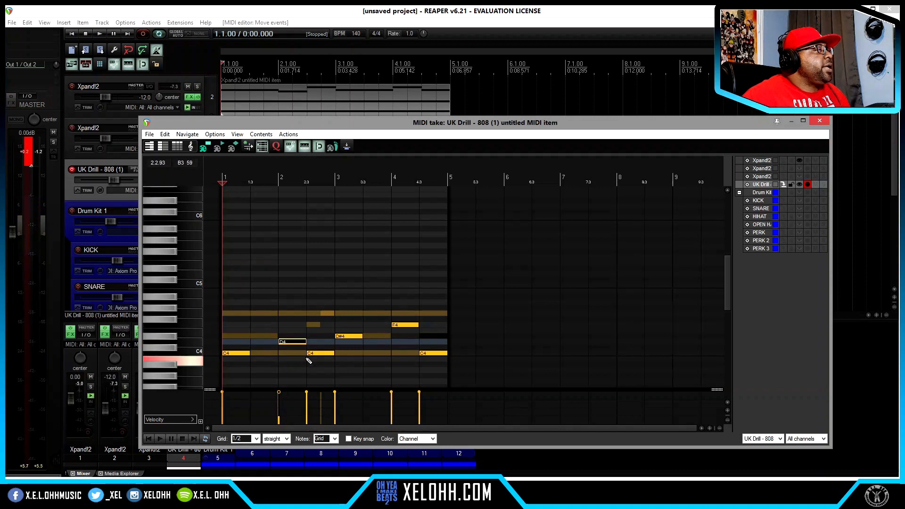
{"action": "key", "text": "space"}
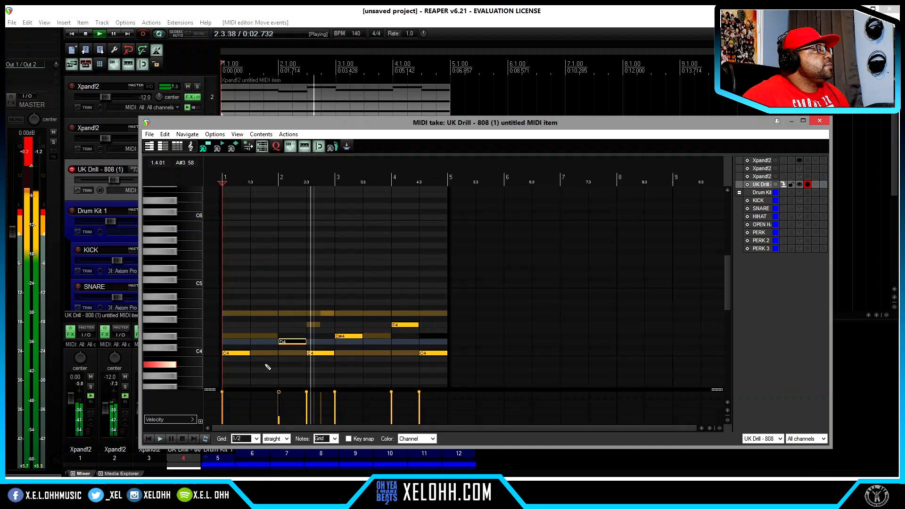
Move the 808 note at the start of measure 3 to C4 and play the pattern
{"action": "key", "text": "space"}
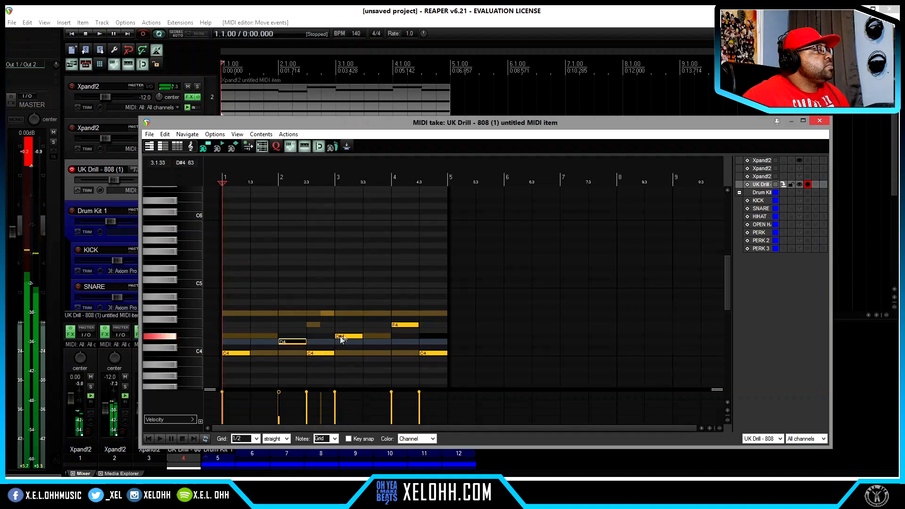
{"action": "left_click_drag", "start_coordinate": [352, 338], "coordinate": [351, 357]}
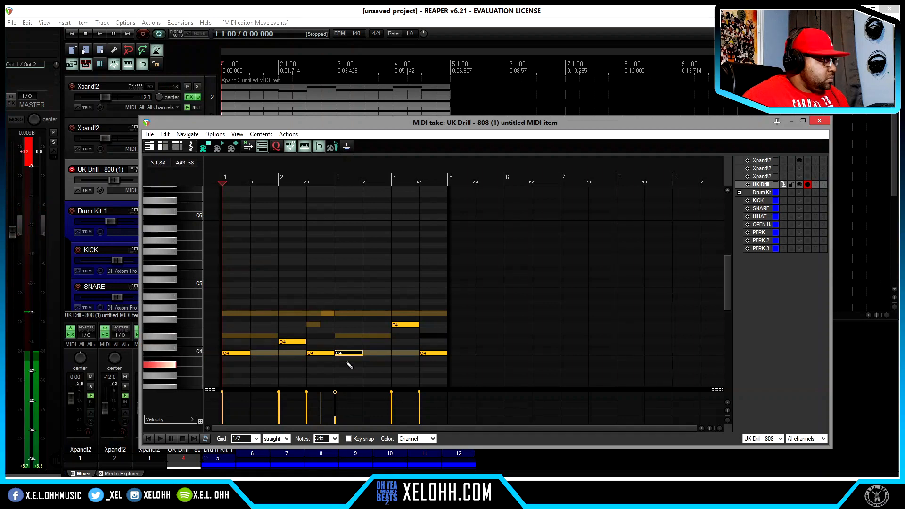
{"action": "key", "text": "space"}
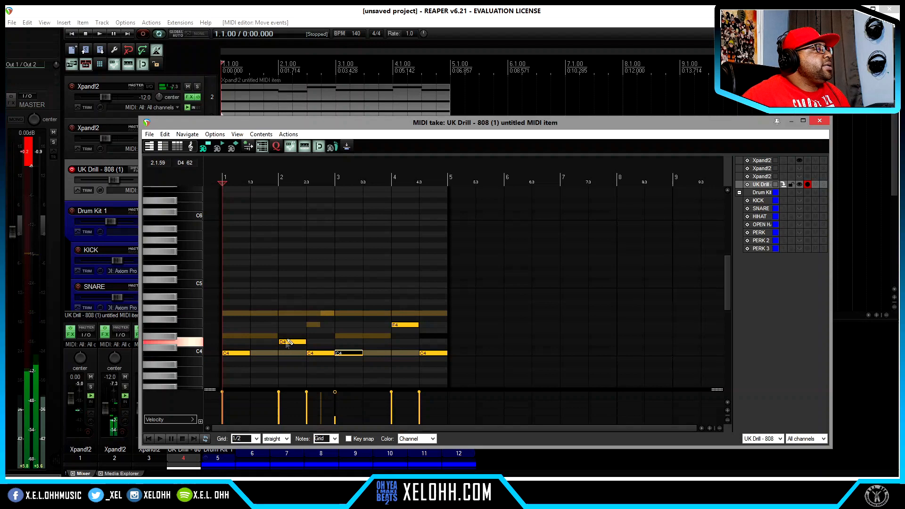
{"action": "key", "text": "space"}
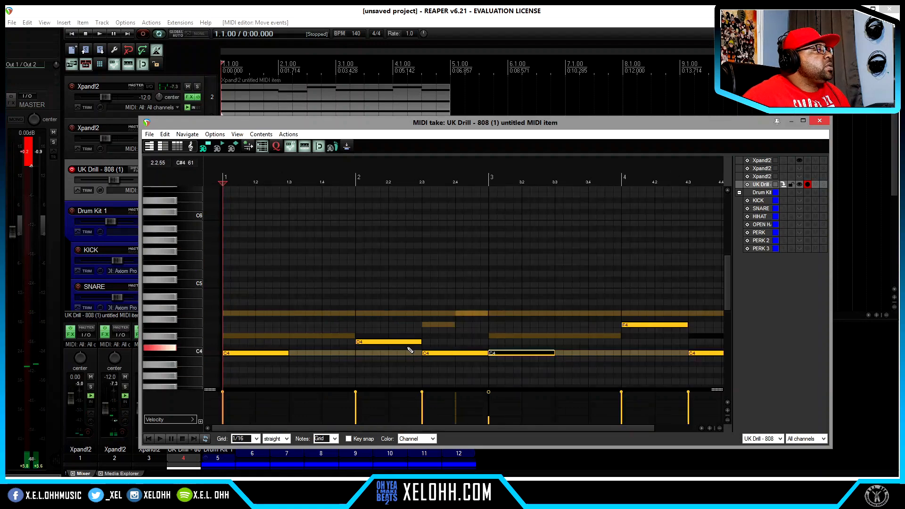
On a 1/16 grid, split the measure 2 notes at 2.2.50, 2.3.50, 2.4.00 and 2.4.50, and play the pattern
{"action": "left_click", "coordinate": [406, 350]}
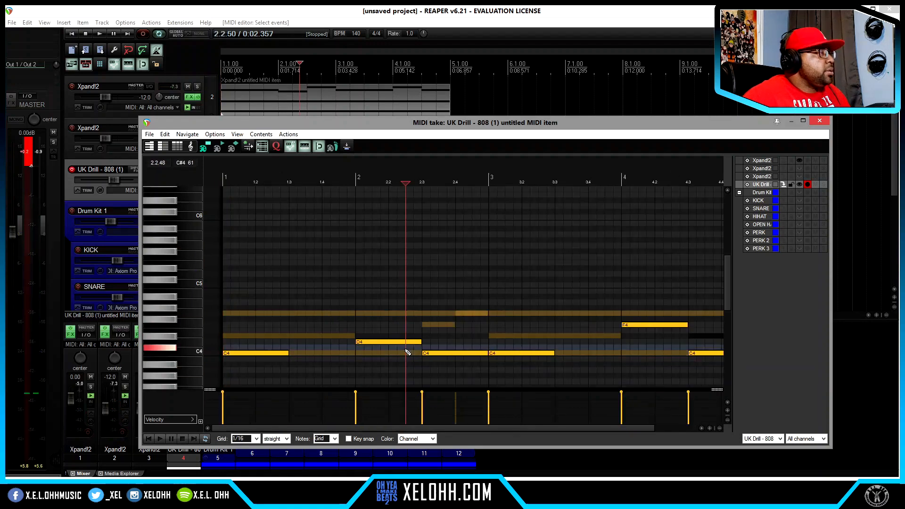
{"action": "key", "text": "s"}
{"action": "left_click", "coordinate": [439, 354]}
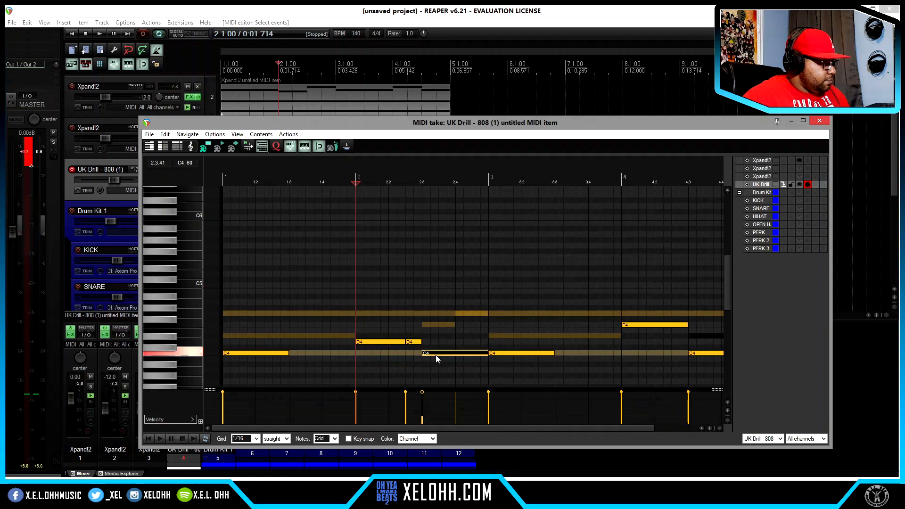
{"action": "left_click", "coordinate": [439, 362]}
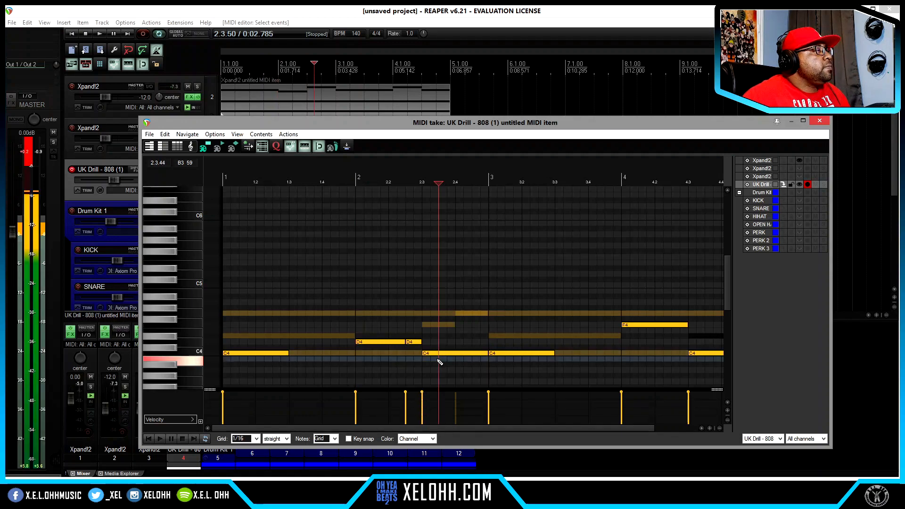
{"action": "key", "text": "s"}
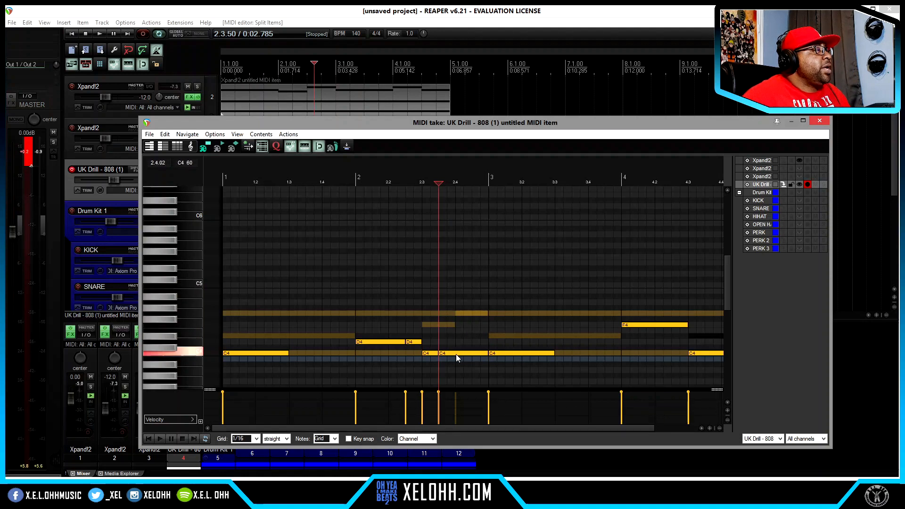
{"action": "left_click", "coordinate": [458, 366]}
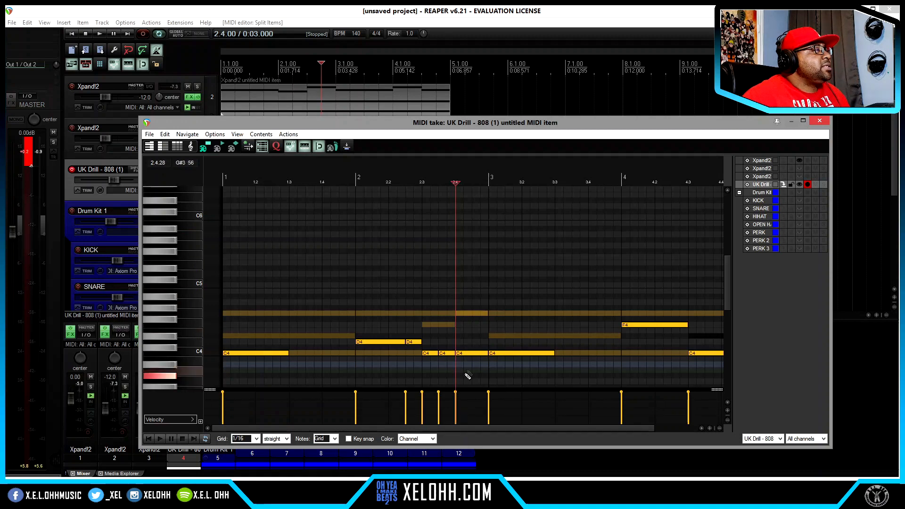
{"action": "left_click", "coordinate": [473, 365]}
{"action": "key", "text": "s"}
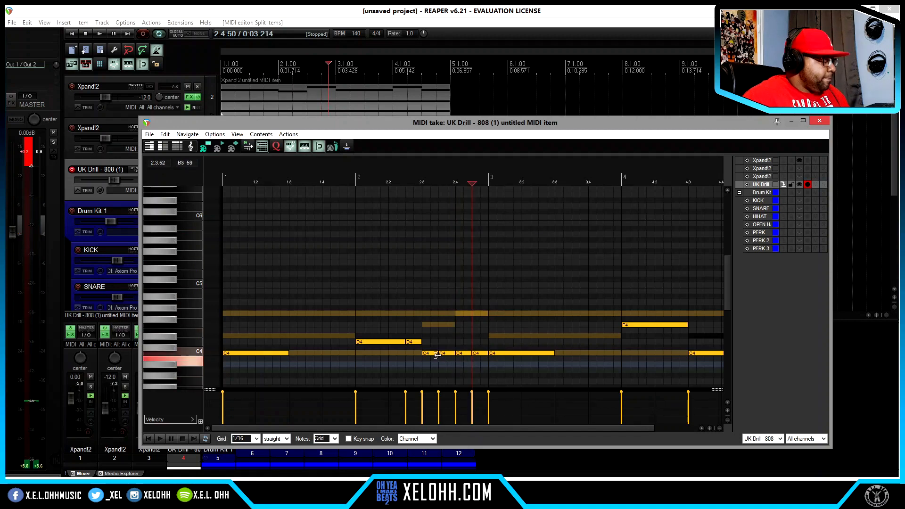
{"action": "key", "text": "space"}
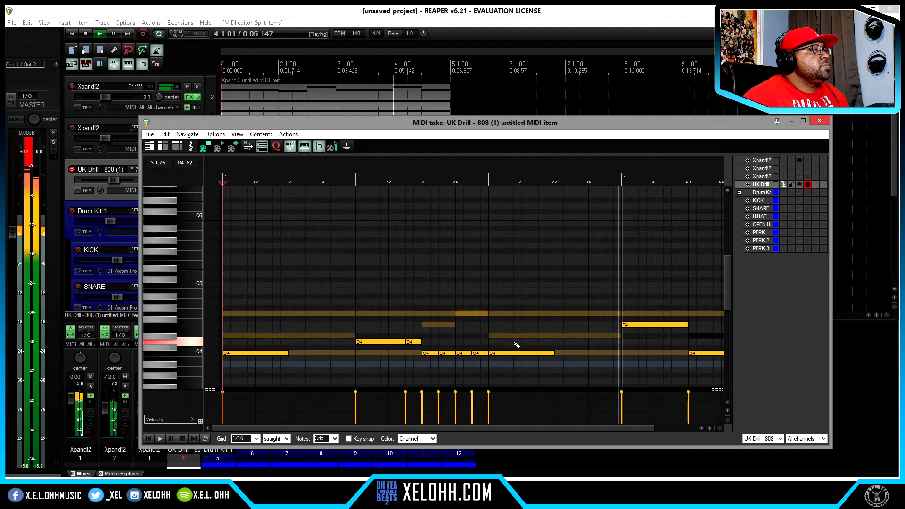
{"action": "key", "text": "space"}
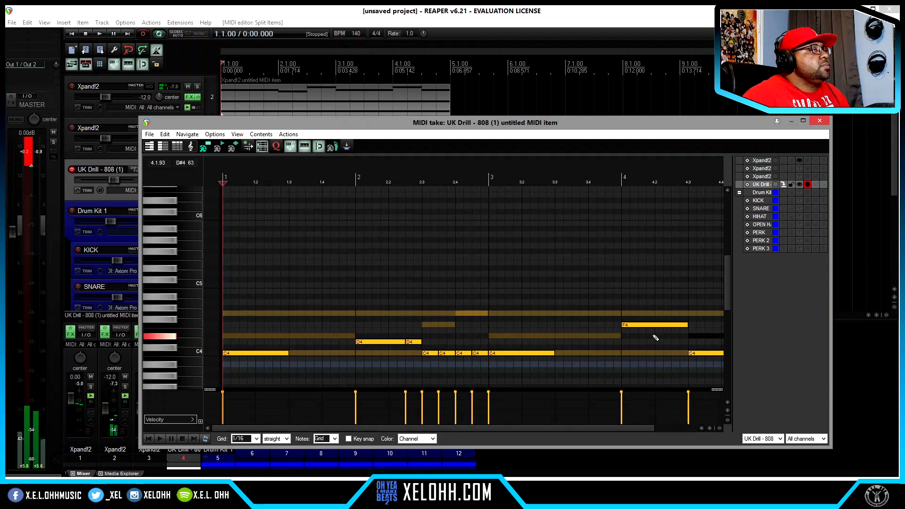
Split the F4 in measure 4 at 4.2.00 and place the edit cursor at the start of measure 4
{"action": "left_click", "coordinate": [657, 334]}
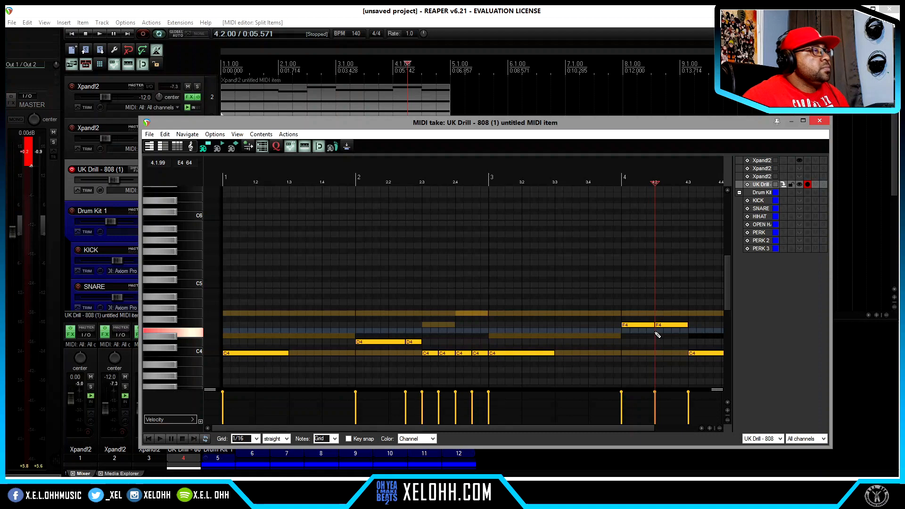
{"action": "left_click", "coordinate": [622, 362]}
{"action": "left_click", "coordinate": [623, 362]}
{"action": "key", "text": "space"}
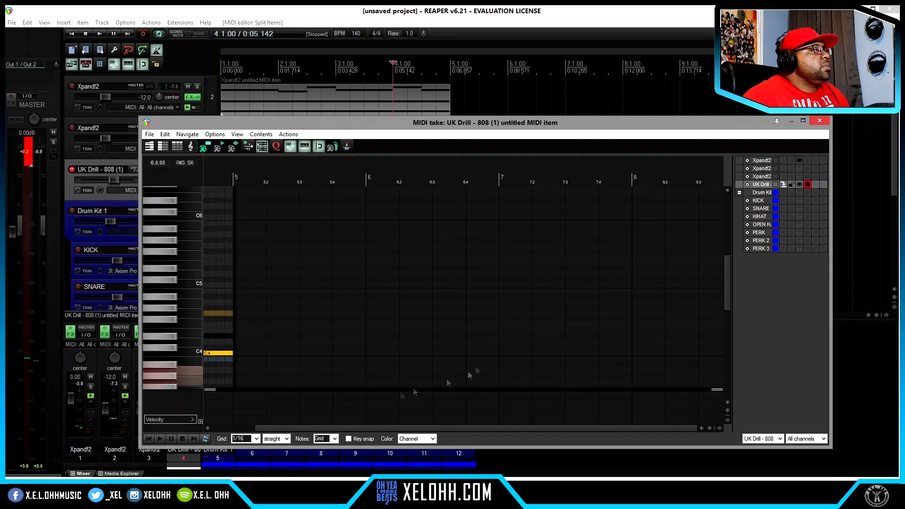
{"action": "key", "text": "space"}
{"action": "left_click_drag", "start_coordinate": [595, 428], "coordinate": [633, 428]}
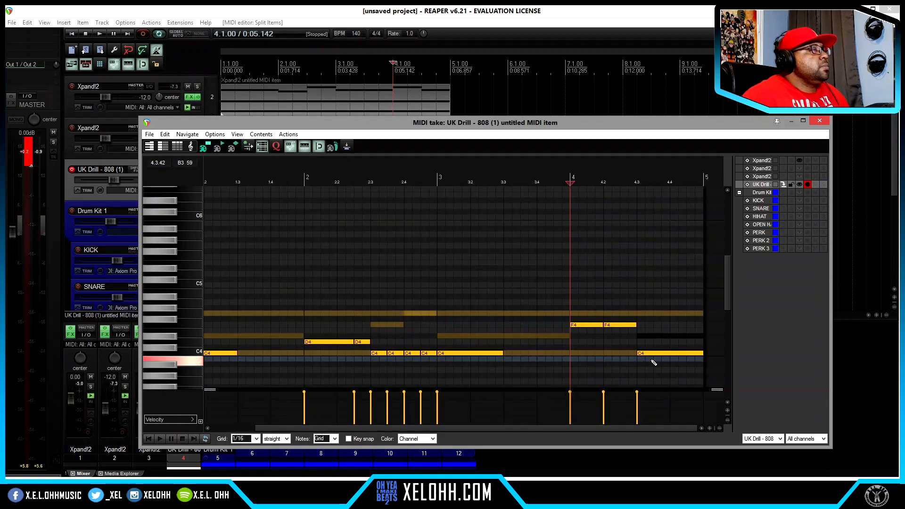
Replace the C4 at measure 4 beat 3 with a copy of measure 2's four short C4s and play the pattern
{"action": "left_click", "coordinate": [655, 361]}
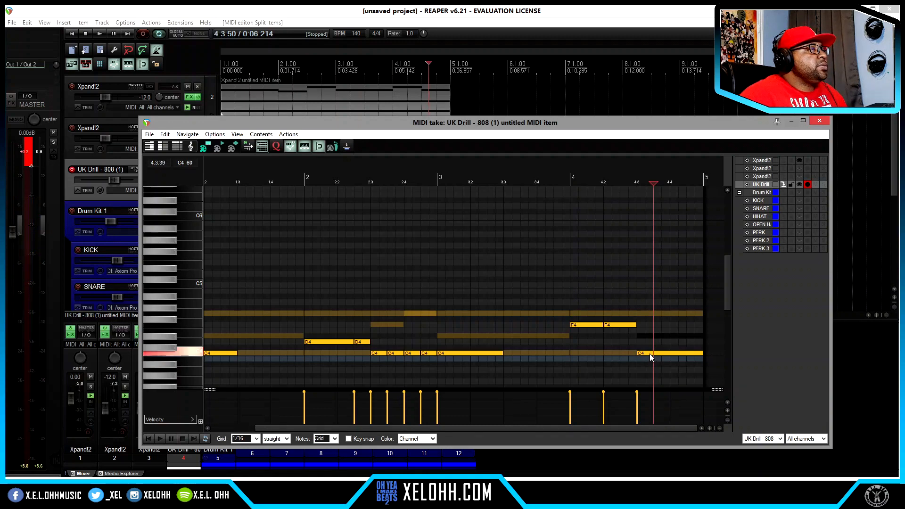
{"action": "double_click", "coordinate": [651, 355]}
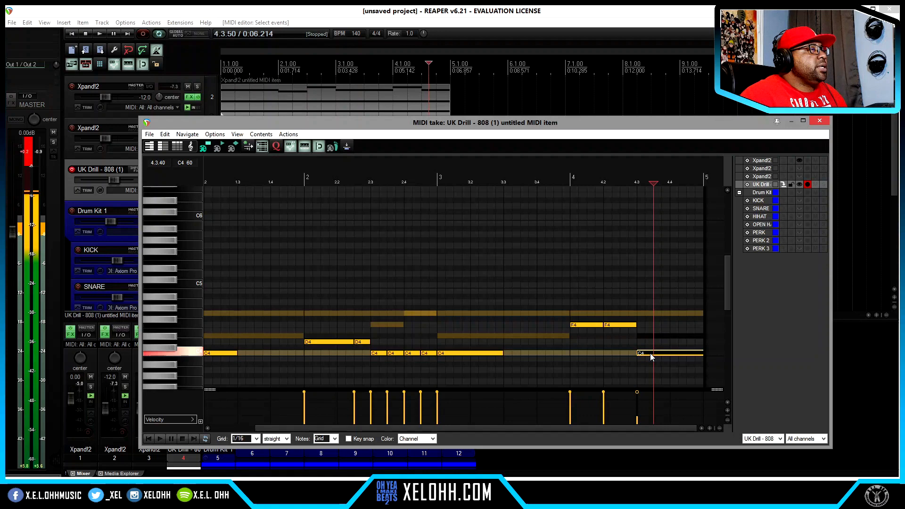
{"action": "left_click_drag", "start_coordinate": [428, 363], "coordinate": [370, 347]}
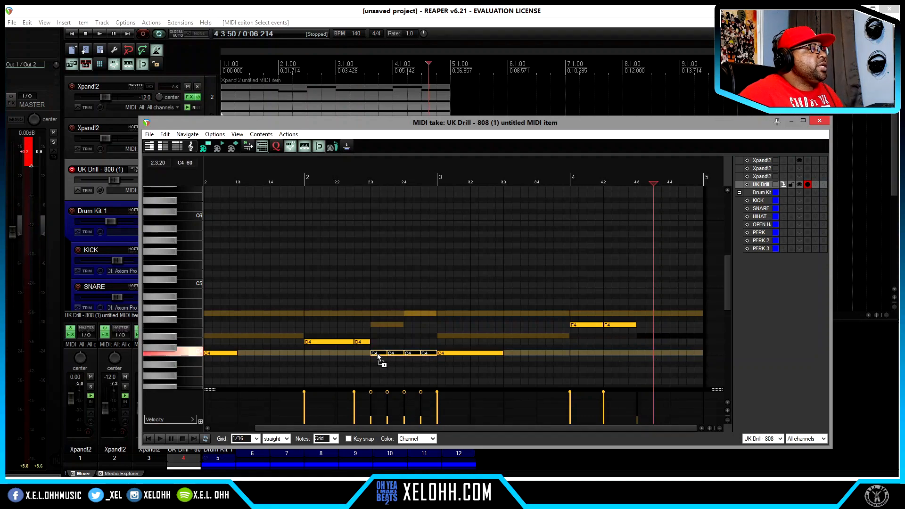
{"action": "left_click_drag", "start_coordinate": [378, 356], "coordinate": [644, 357]}
{"action": "key", "text": "Home"}
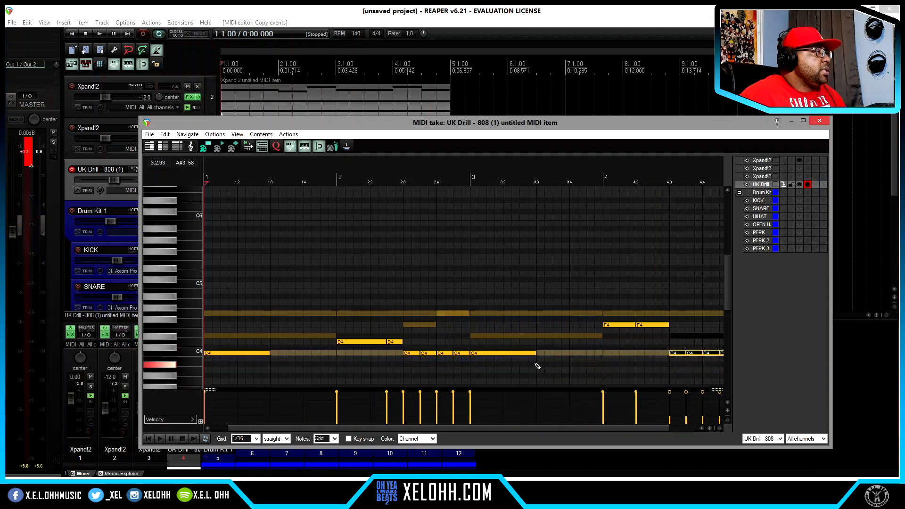
{"action": "key", "text": "space"}
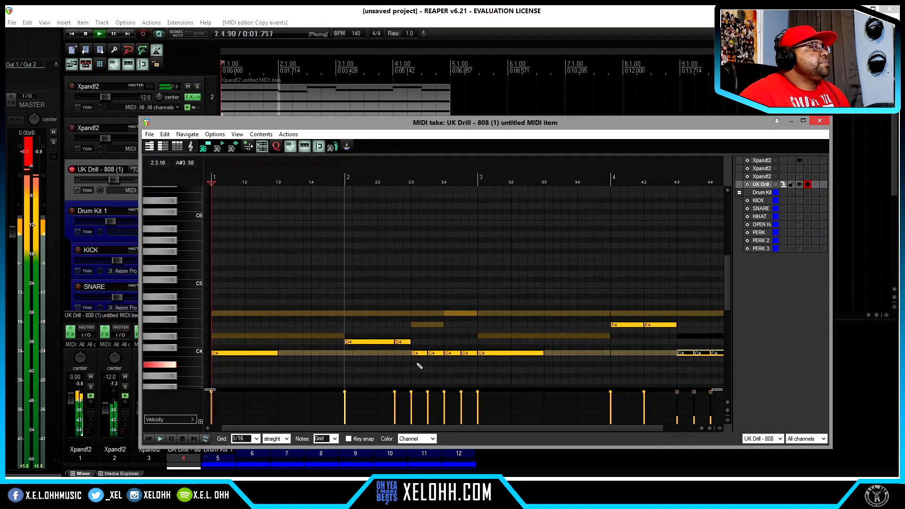
{"action": "scroll", "coordinate": [418, 366], "scroll_direction": "down", "scroll_amount": 2}
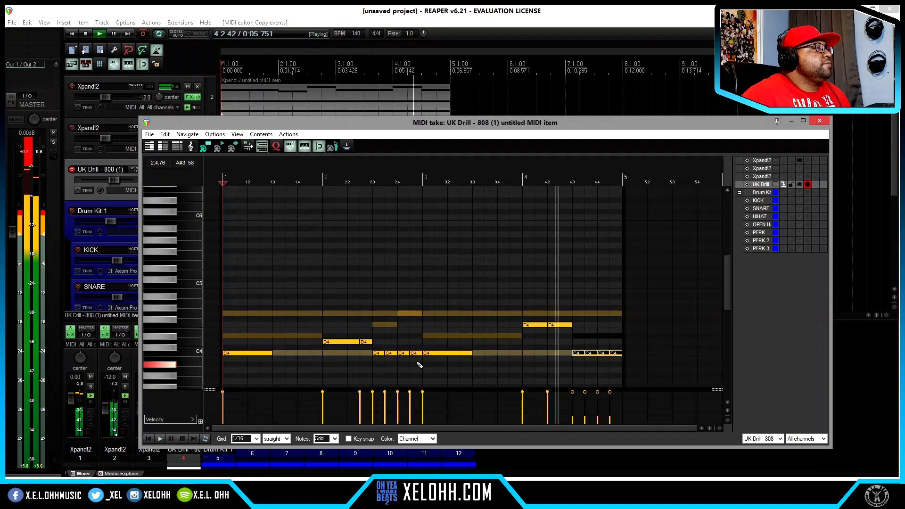
{"action": "key", "text": "space"}
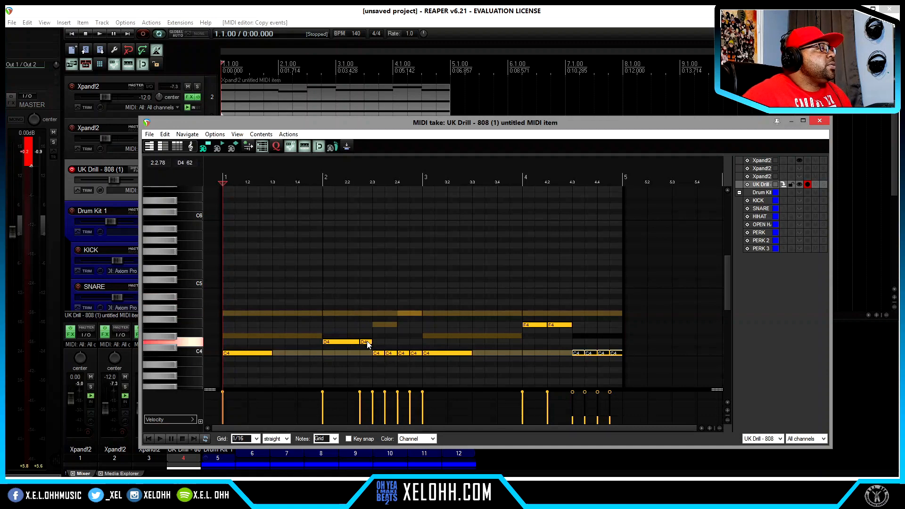
Copy the short D4 at 2.2.50 to E4 and the four short C4s in measure 2 to C#4
{"action": "left_click", "coordinate": [366, 342]}
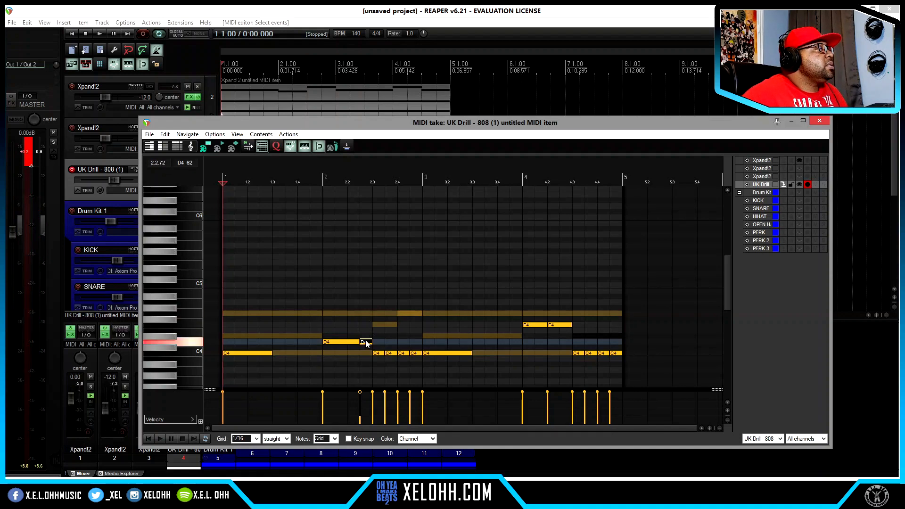
{"action": "left_click", "coordinate": [366, 331]}
{"action": "left_click", "coordinate": [380, 348]}
{"action": "left_click", "coordinate": [390, 336]}
{"action": "left_click_drag", "start_coordinate": [391, 337], "coordinate": [401, 350]}
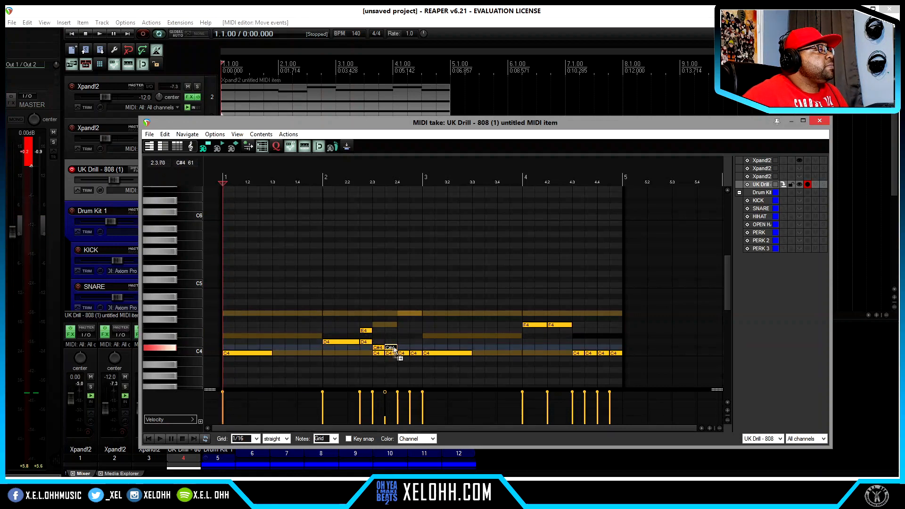
{"action": "left_click", "coordinate": [400, 348]}
{"action": "left_click", "coordinate": [413, 348]}
Transpose the five copied notes down a semitone and up an octave, giving one D#5 and four C5s
{"action": "left_click", "coordinate": [365, 331]}
{"action": "left_click", "coordinate": [379, 347], "text": "ctrl"}
{"action": "left_click", "coordinate": [391, 348], "text": "ctrl"}
{"action": "left_click", "coordinate": [404, 348], "text": "ctrl"}
{"action": "left_click", "coordinate": [417, 349], "text": "ctrl"}
{"action": "key", "text": "Down"}
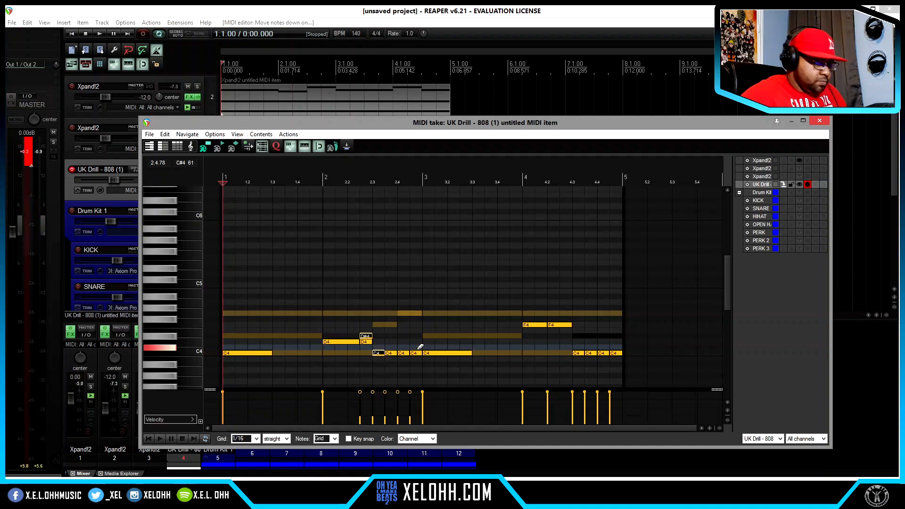
{"action": "key", "text": "shift+Up"}
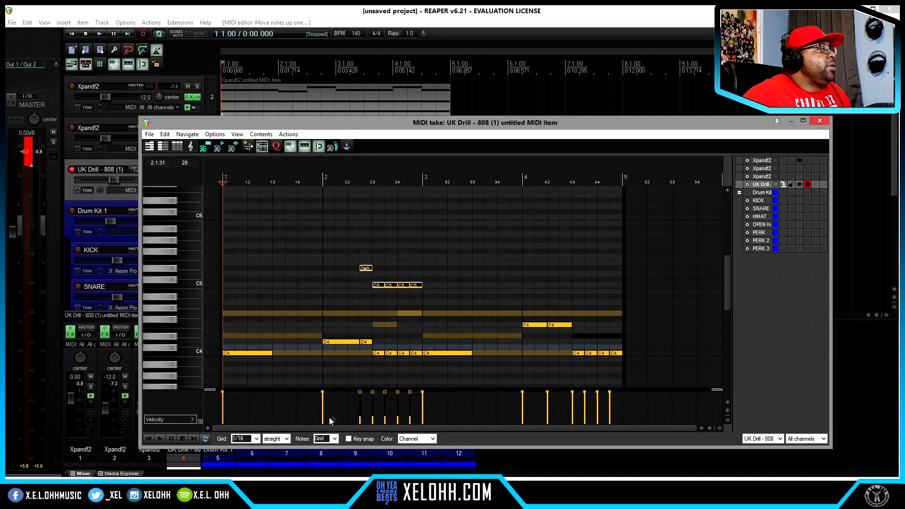
With the grid at 1/32, shift the five upper notes 1/32 later, trim their ends by 1/32, and play the pattern
{"action": "left_click", "coordinate": [257, 440]}
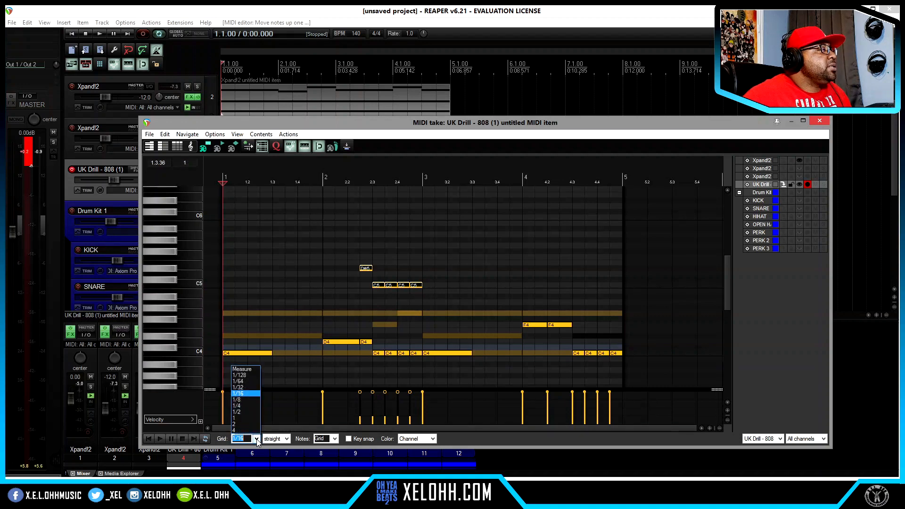
{"action": "left_click", "coordinate": [249, 388]}
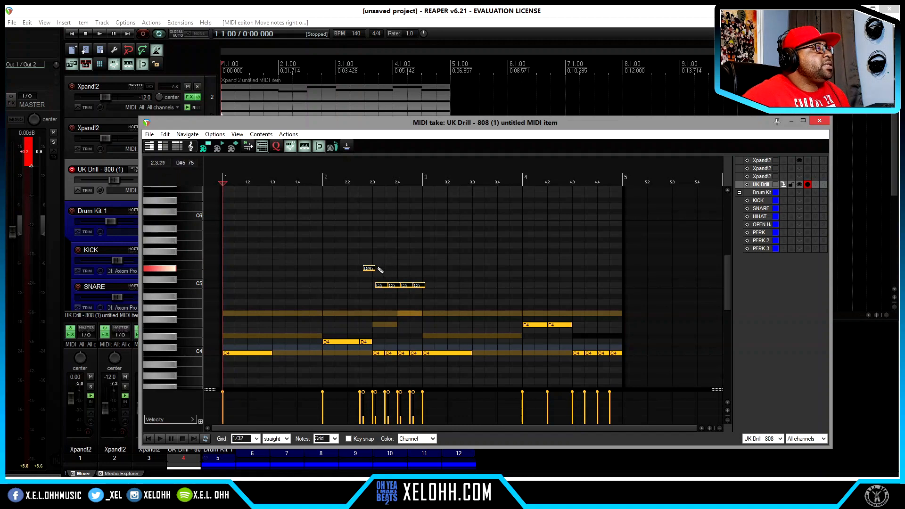
{"action": "left_click", "coordinate": [374, 267]}
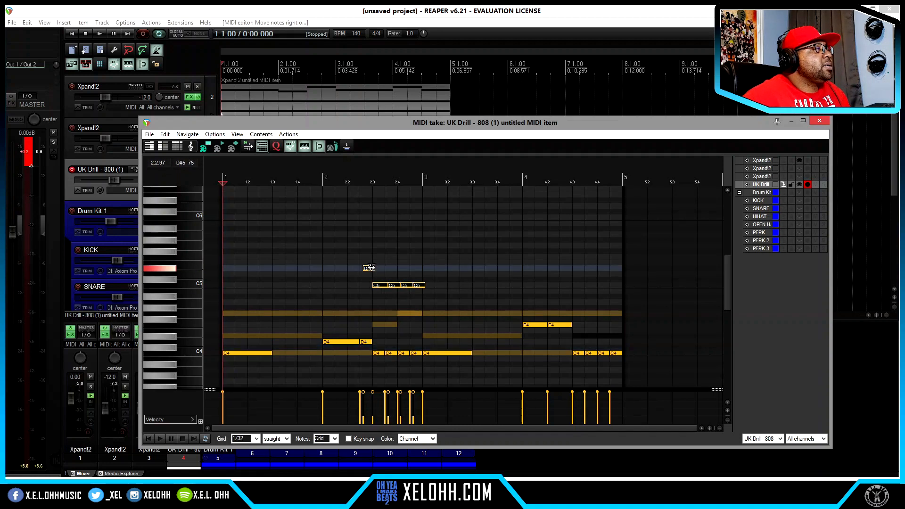
{"action": "left_click_drag", "start_coordinate": [378, 268], "coordinate": [373, 268]}
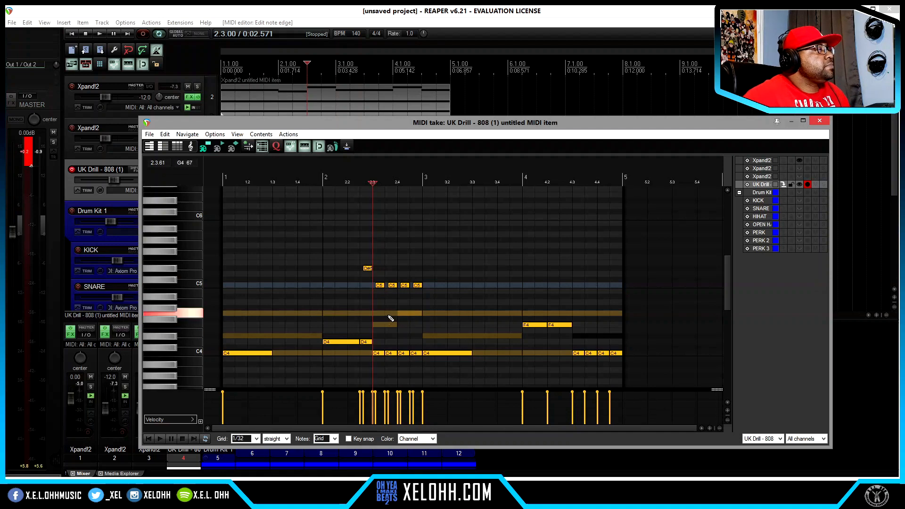
{"action": "key", "text": "space"}
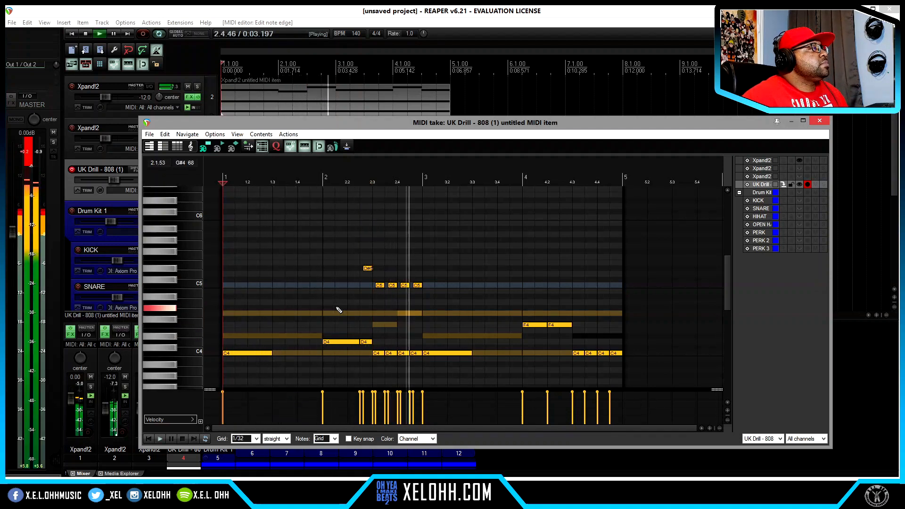
{"action": "key", "text": "space"}
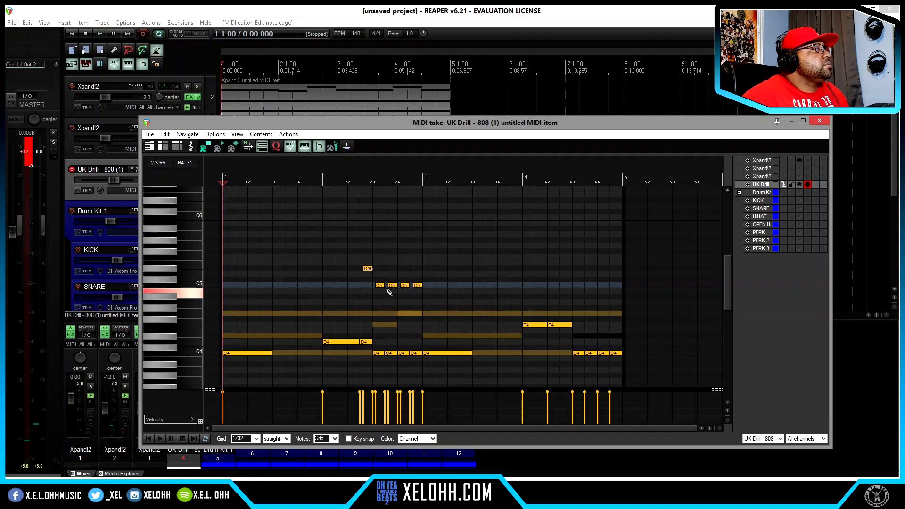
Move the first three short C5s to F4, G4 and G4, raise them an octave, and return the second to C5
{"action": "left_click_drag", "start_coordinate": [380, 289], "coordinate": [379, 329]}
{"action": "left_click_drag", "start_coordinate": [391, 289], "coordinate": [406, 316]}
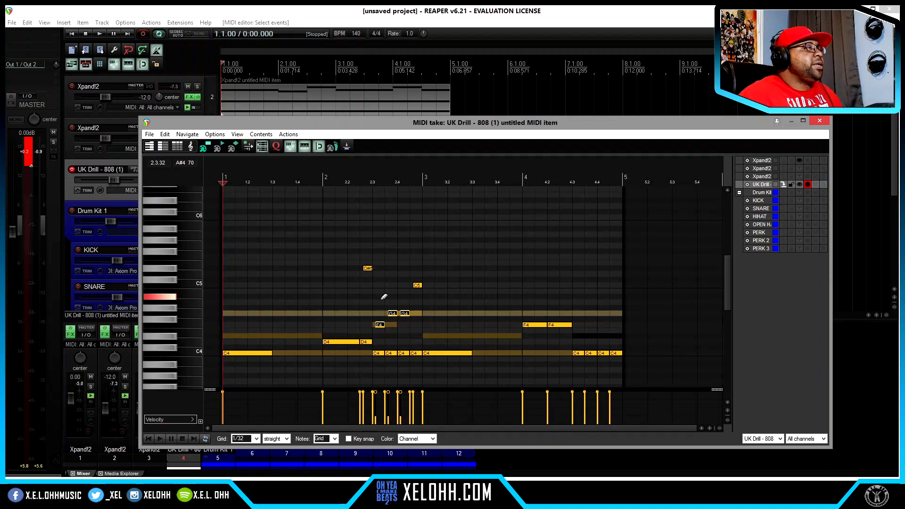
{"action": "key", "text": "ctrl+Up"}
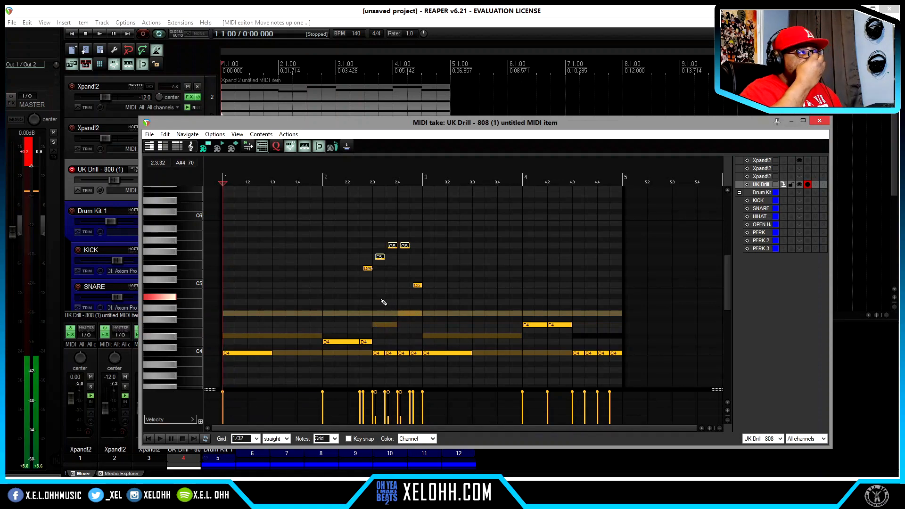
{"action": "left_click_drag", "start_coordinate": [392, 248], "coordinate": [392, 288]}
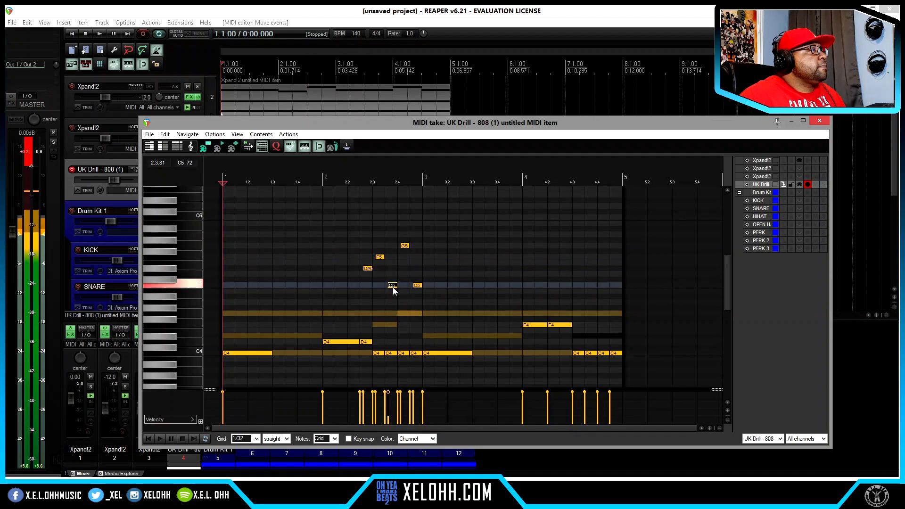
Merge the four short C4s in measure 2 into two longer ones, and raise the first upper C5 in that measure an octave
{"action": "double_click", "coordinate": [389, 353]}
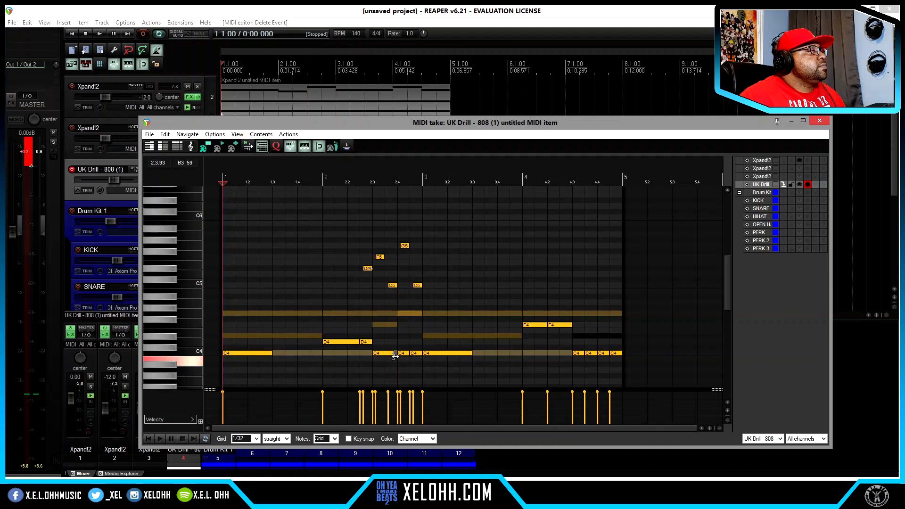
{"action": "double_click", "coordinate": [413, 354]}
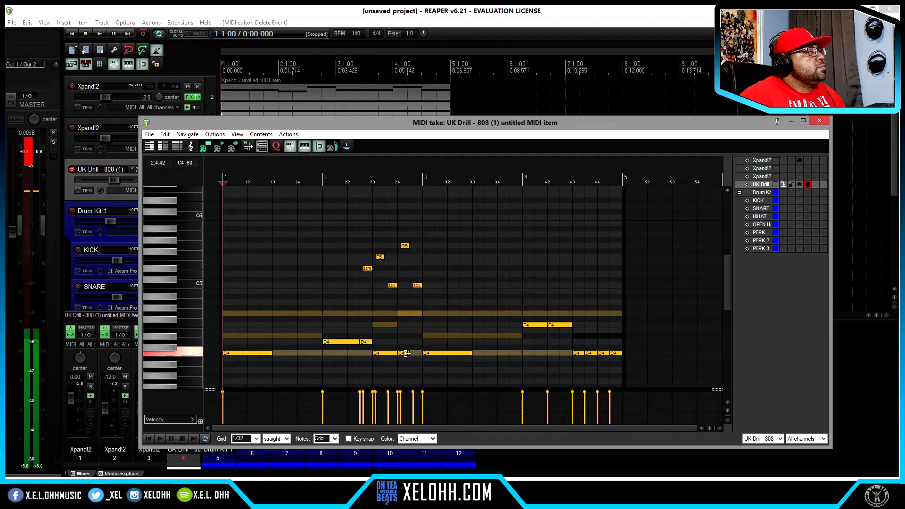
{"action": "left_click", "coordinate": [392, 285]}
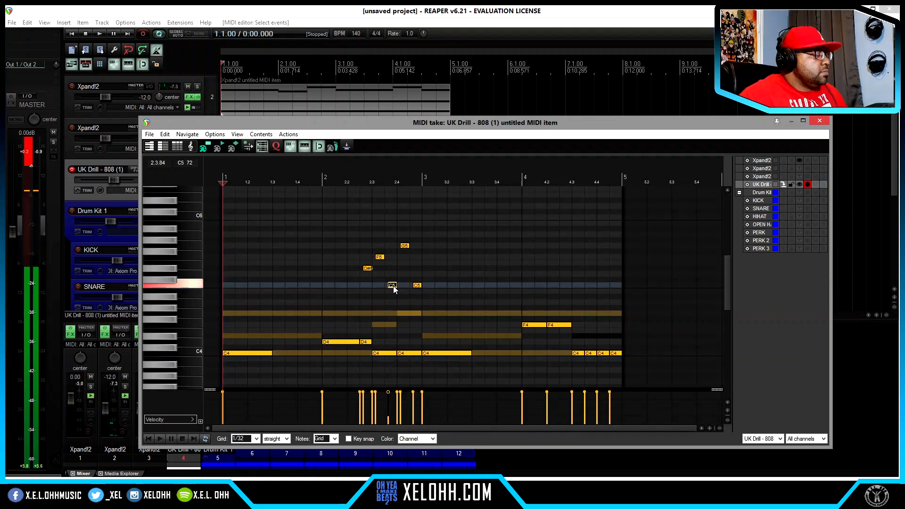
{"action": "key", "text": "alt+KP_8"}
Lower the short F5 near 2.3 to C5 and play the pattern
{"action": "left_click", "coordinate": [381, 258]}
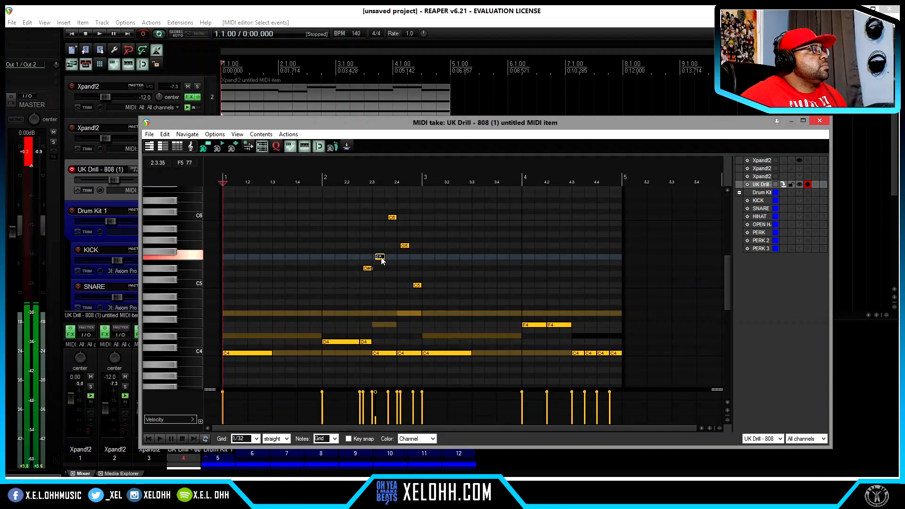
{"action": "left_click_drag", "start_coordinate": [382, 261], "coordinate": [380, 289]}
{"action": "key", "text": "space"}
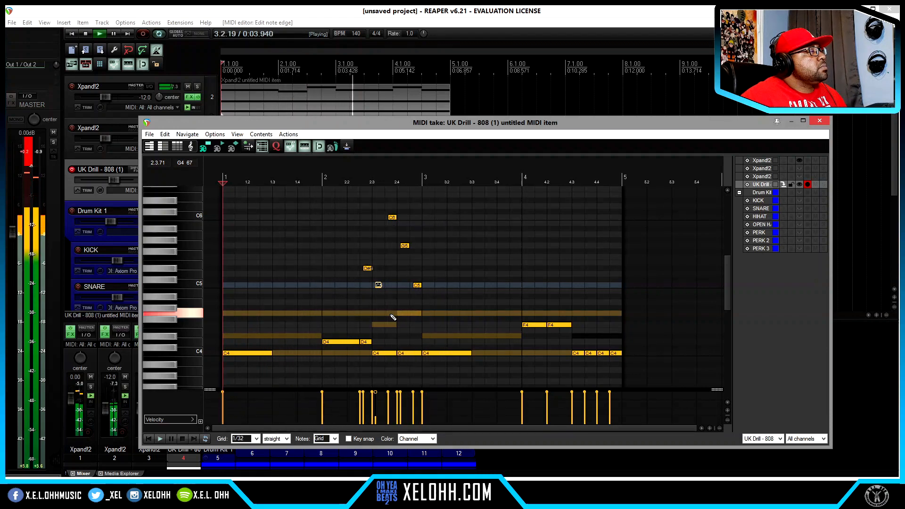
{"action": "key", "text": "space"}
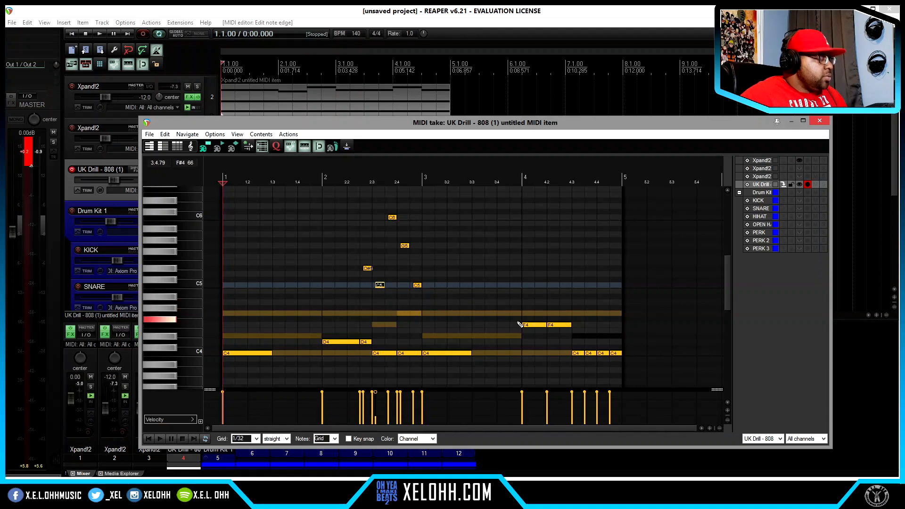
{"action": "key", "text": "space"}
{"action": "key", "text": "space"}
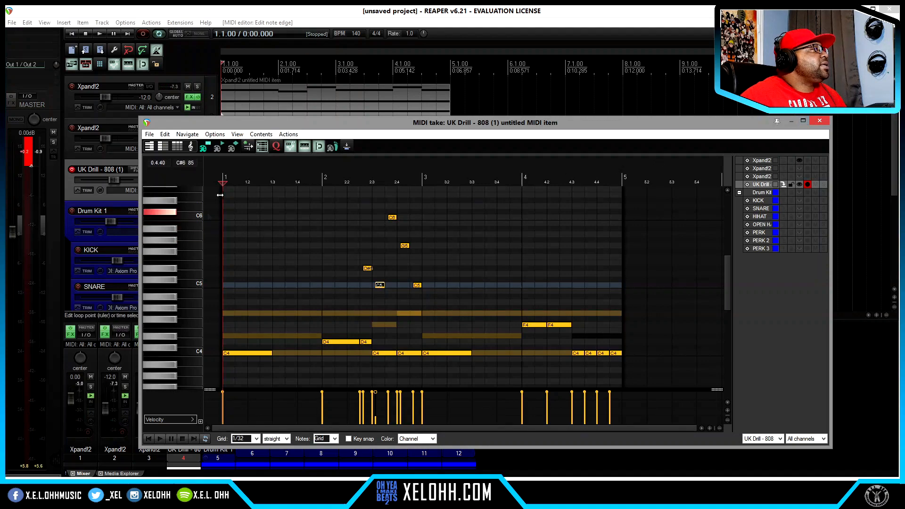
Check the portamento setting in the 808 track's sampler and close the effects window
{"action": "left_click_drag", "start_coordinate": [477, 123], "coordinate": [442, 123]}
{"action": "left_click", "coordinate": [784, 122]}
{"action": "left_click", "coordinate": [189, 180]}
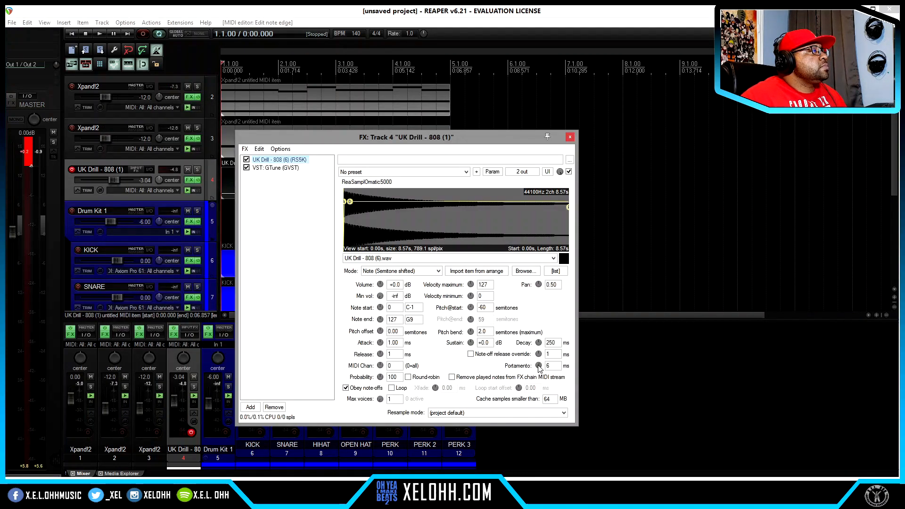
{"action": "key", "text": "Escape"}
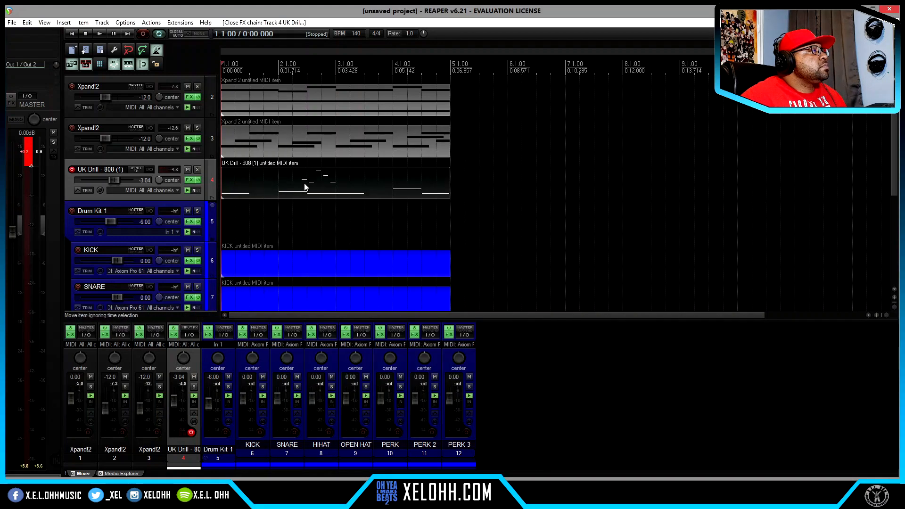
Reopen the 808 MIDI item, raise the selected C5 near 2.3 to C6, and play from beat 3 of measure 2
{"action": "double_click", "coordinate": [305, 187]}
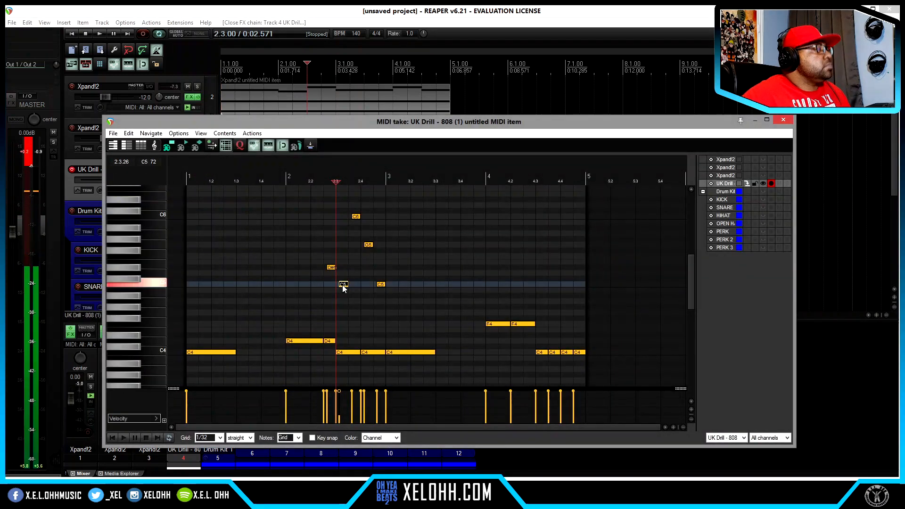
{"action": "key", "text": "ctrl+Up"}
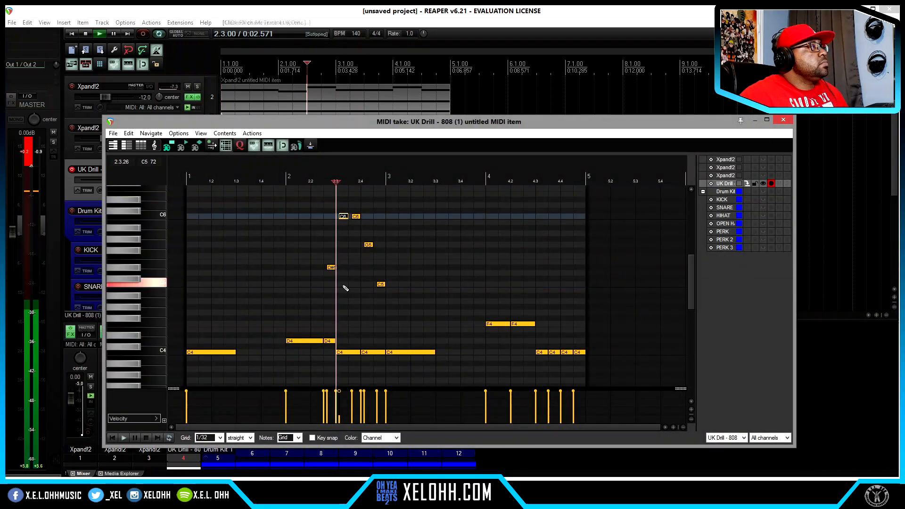
{"action": "key", "text": "space"}
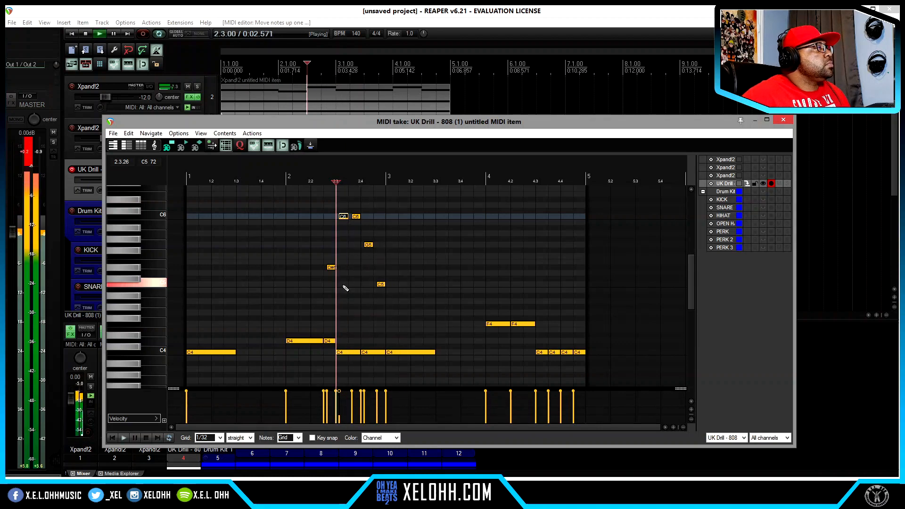
{"action": "key", "text": "space"}
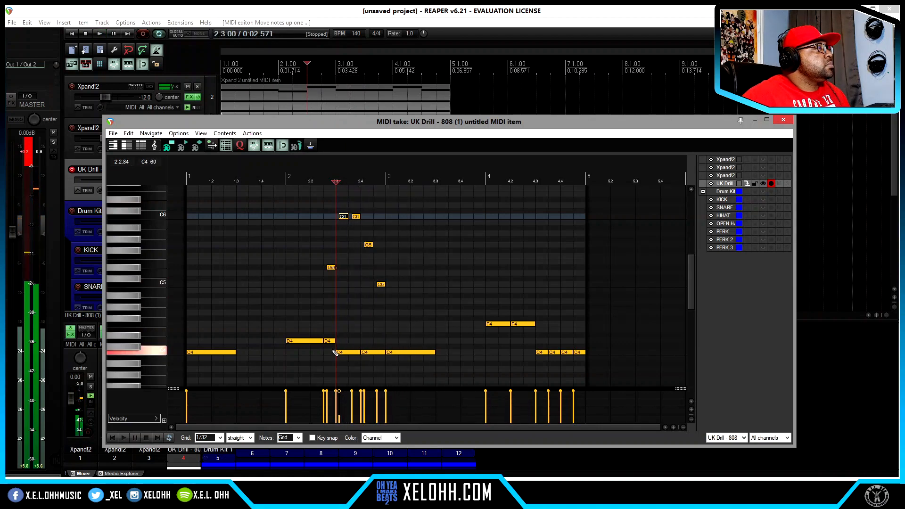
Split the two C4s in the second half of measure 2 in half and play the pattern from the start
{"action": "left_click", "coordinate": [353, 361]}
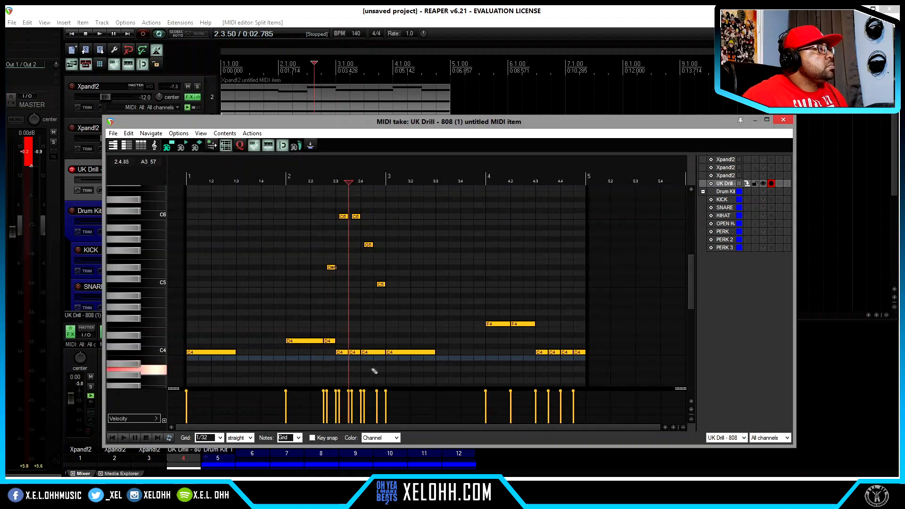
{"action": "key", "text": "Home"}
{"action": "key", "text": "space"}
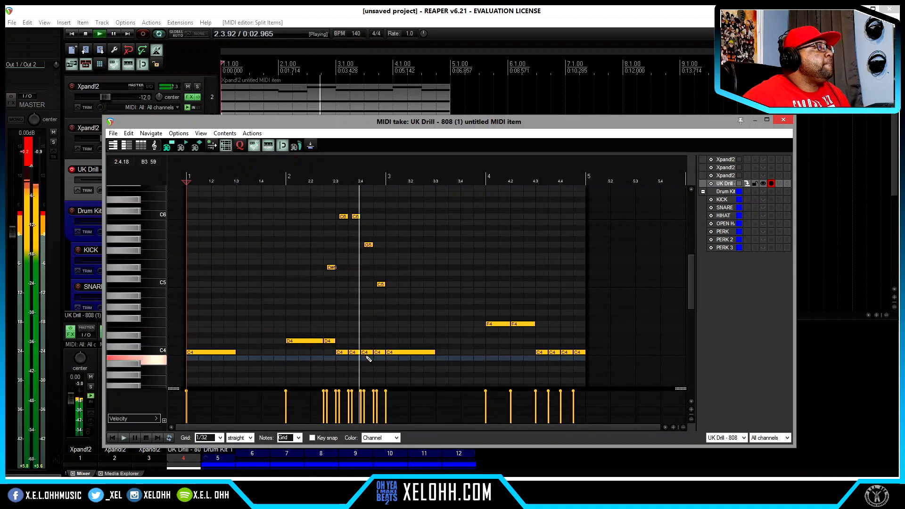
{"action": "key", "text": "space"}
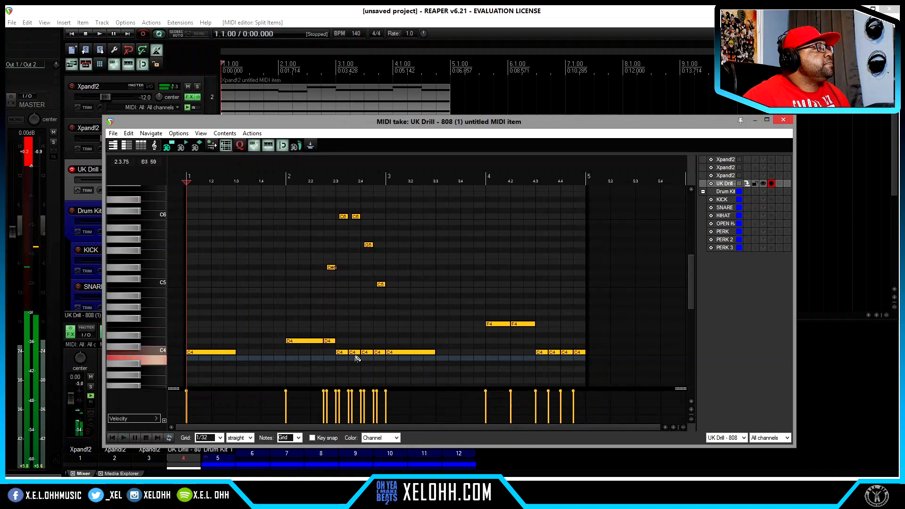
Delete the second of the four short C4s in measure 2, extend the first to fill the gap, and play the result
{"action": "double_click", "coordinate": [352, 352]}
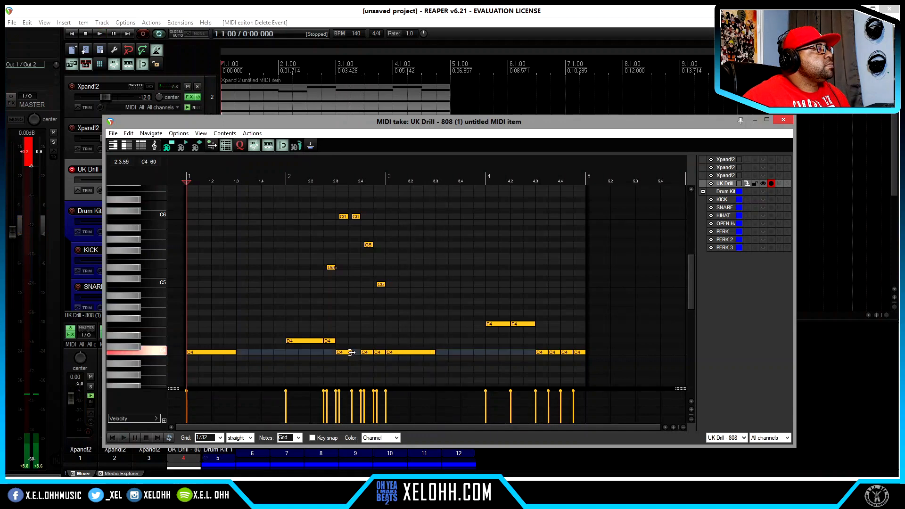
{"action": "left_click", "coordinate": [359, 355]}
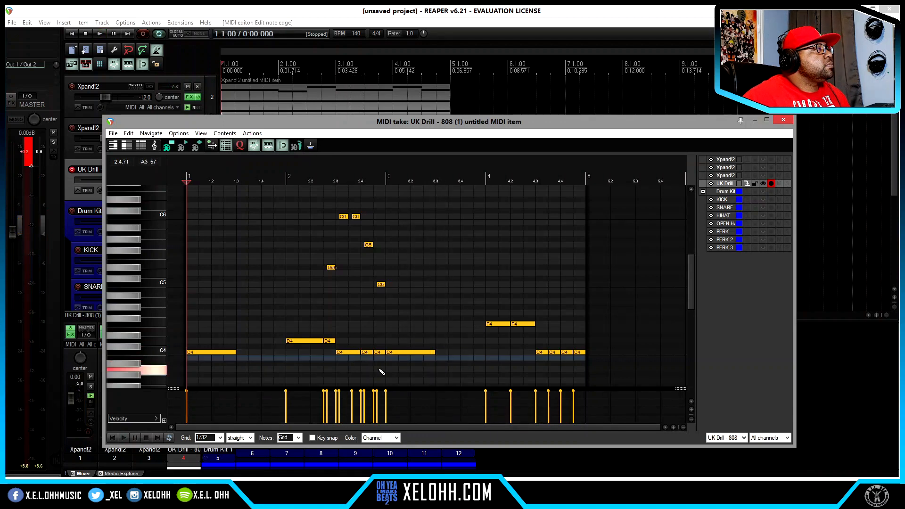
{"action": "key", "text": "space"}
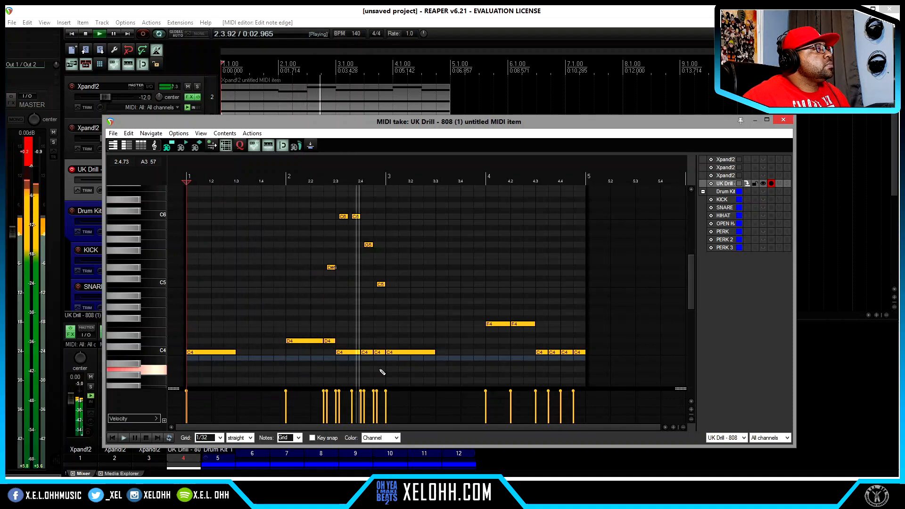
{"action": "key", "text": "space"}
Delete the short C4 just before measure 3, move the C5 above it 1/32 earlier, and extend that C5 to measure 3 during playback
{"action": "left_click", "coordinate": [376, 352]}
{"action": "key", "text": "space"}
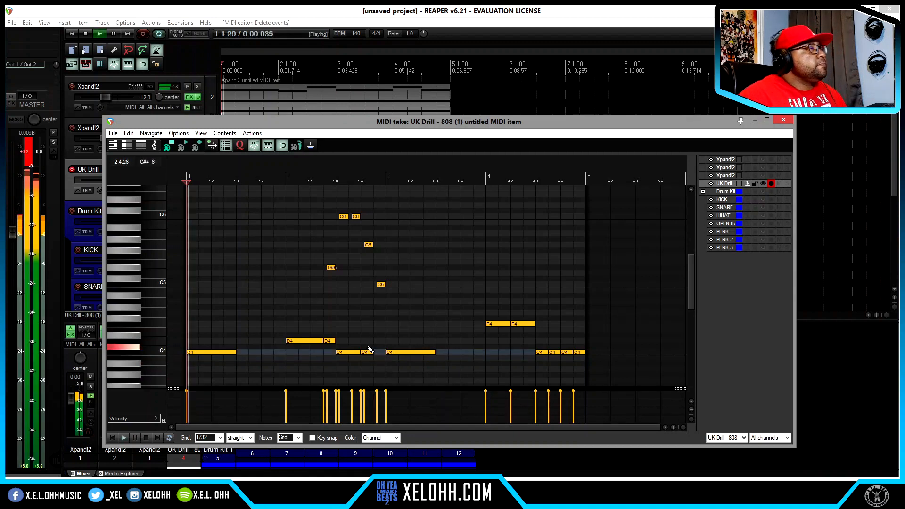
{"action": "left_click", "coordinate": [381, 285]}
{"action": "left_click_drag", "start_coordinate": [382, 285], "coordinate": [377, 287]}
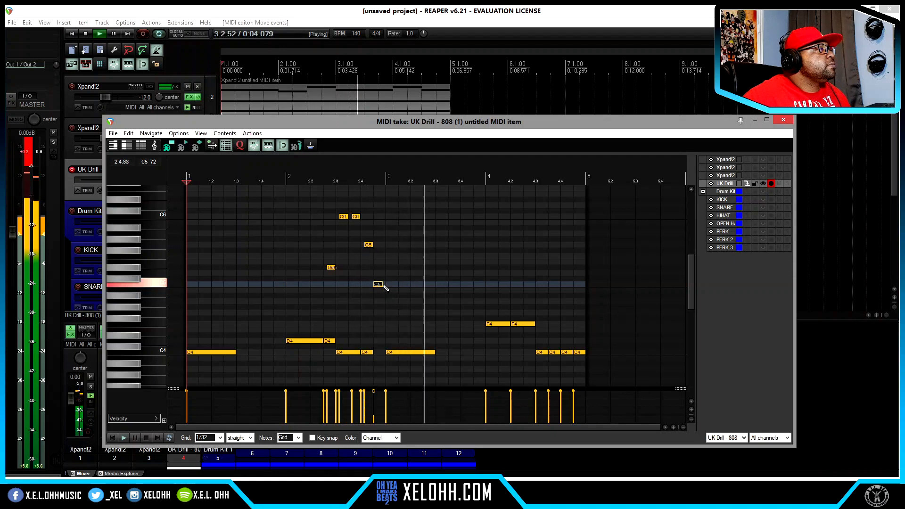
{"action": "left_click_drag", "start_coordinate": [382, 284], "coordinate": [385, 285]}
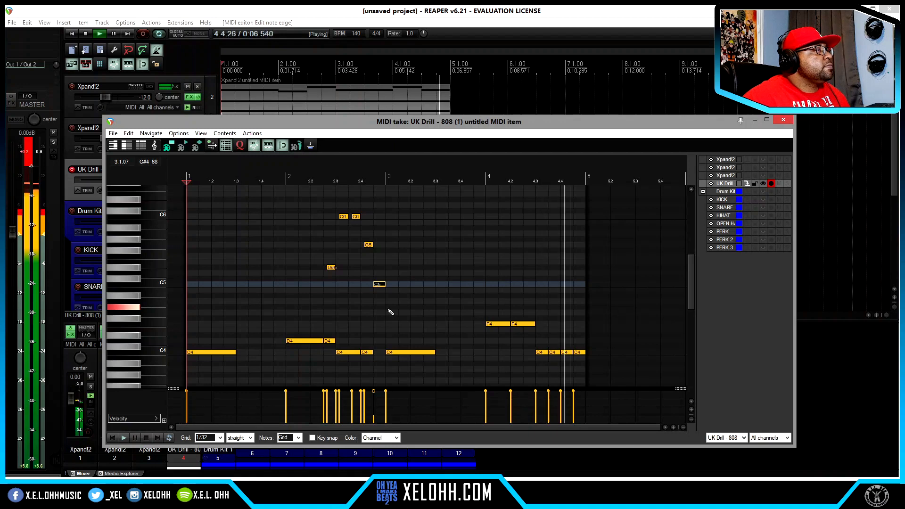
{"action": "key", "text": "space"}
Copy the upper C6, C6, G5 and C5 notes from measure 2 to measure 4 and raise the copied G5 an octave
{"action": "left_click_drag", "start_coordinate": [382, 300], "coordinate": [544, 217]}
{"action": "left_click", "coordinate": [569, 246]}
{"action": "key", "text": "ctrl+Up"}
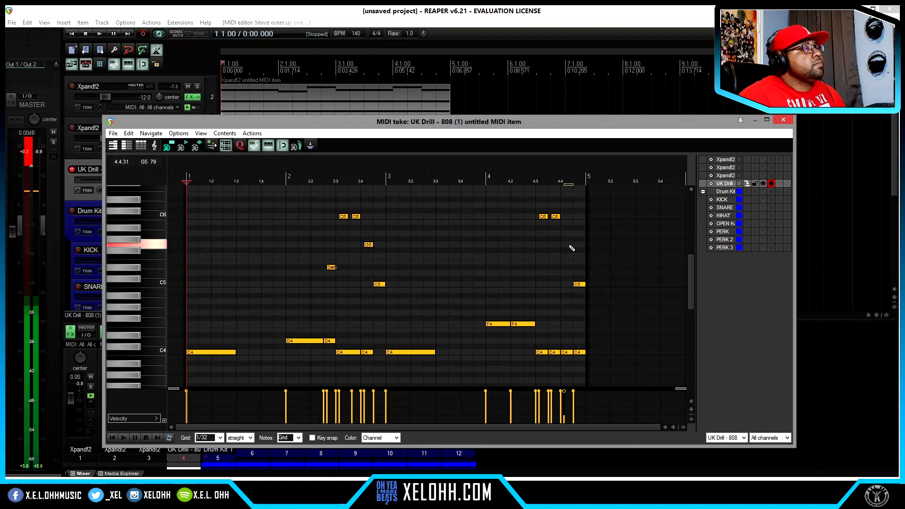
Play the bassline, trim the start of the copied C5 in measure 4 by 1/32, and close the MIDI editor
{"action": "key", "text": "space"}
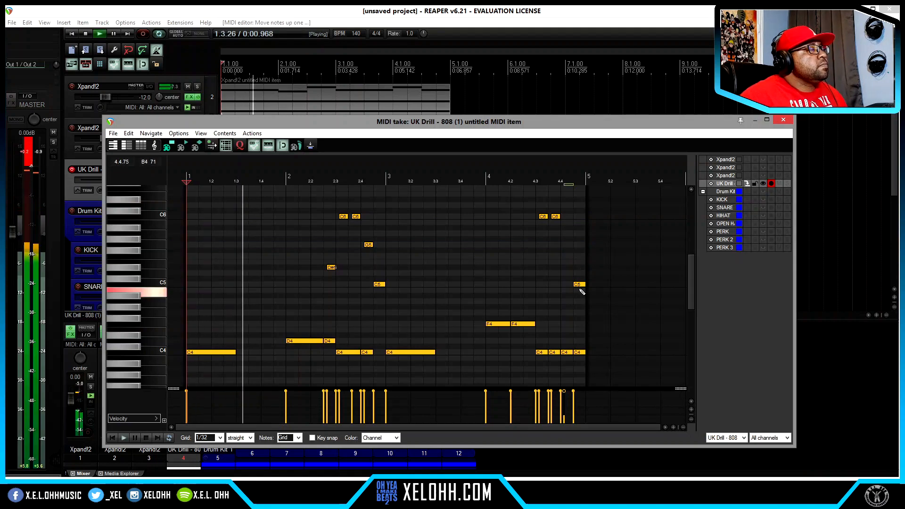
{"action": "left_click_drag", "start_coordinate": [575, 284], "coordinate": [579, 285]}
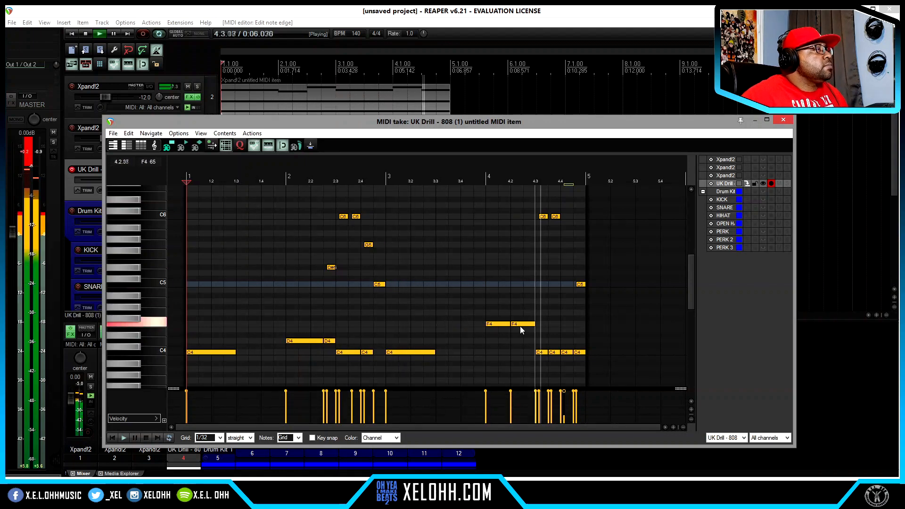
{"action": "key", "text": "space"}
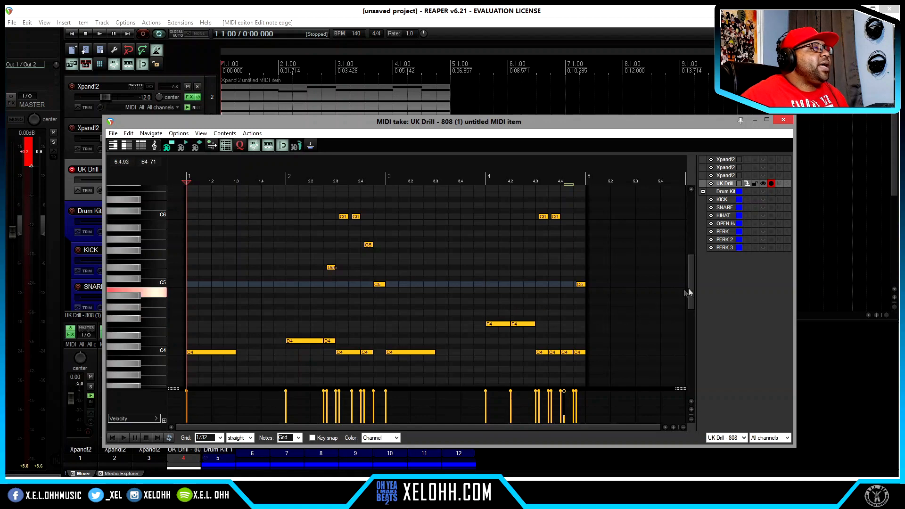
{"action": "left_click_drag", "start_coordinate": [692, 285], "coordinate": [692, 281]}
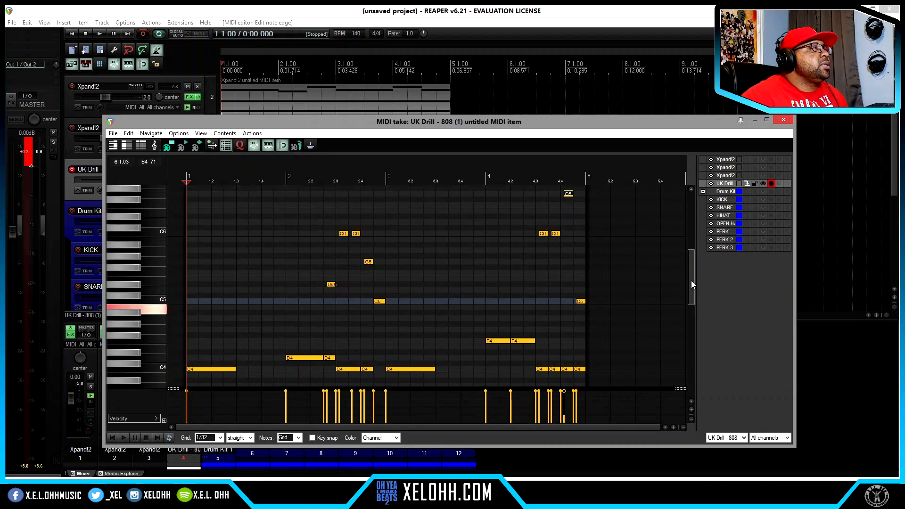
{"action": "left_click", "coordinate": [784, 121]}
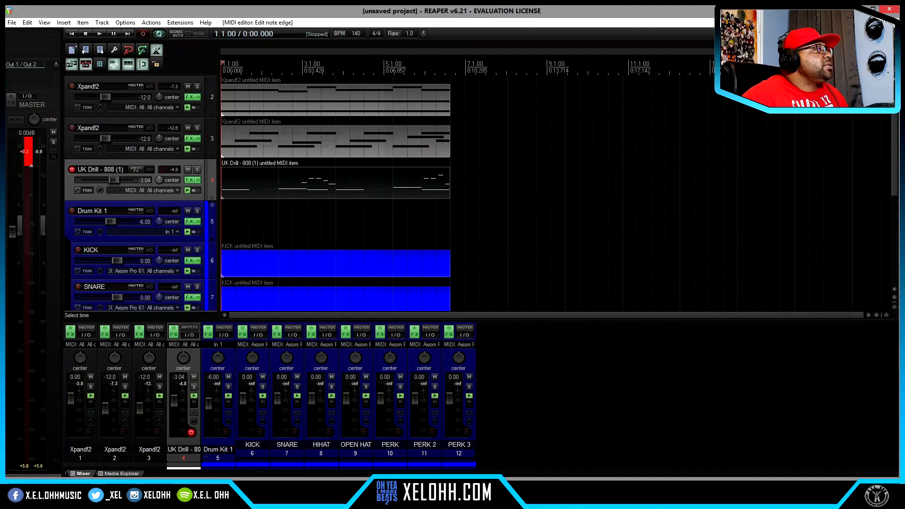
Open the HIHAT track's empty MIDI item for editing and audition the C4 note
{"action": "scroll", "coordinate": [890, 185], "scroll_direction": "down", "scroll_amount": 5}
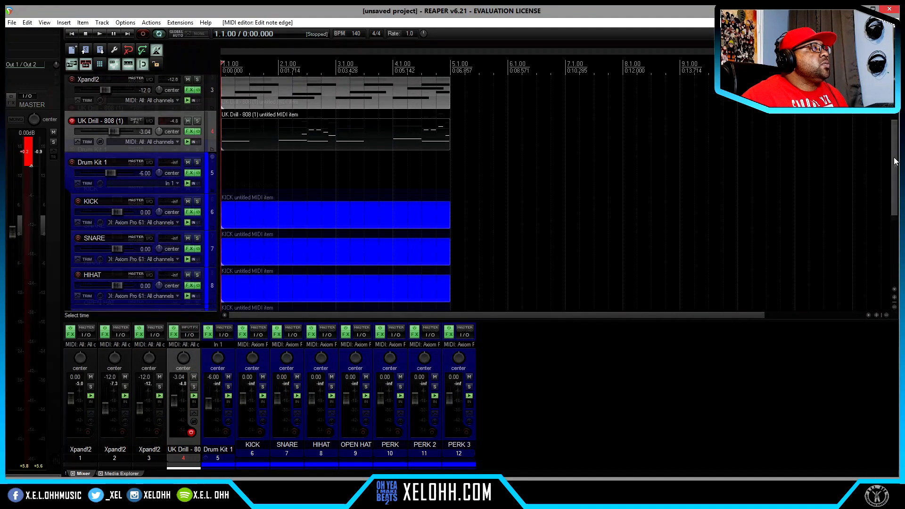
{"action": "scroll", "coordinate": [888, 189], "scroll_direction": "down", "scroll_amount": 1}
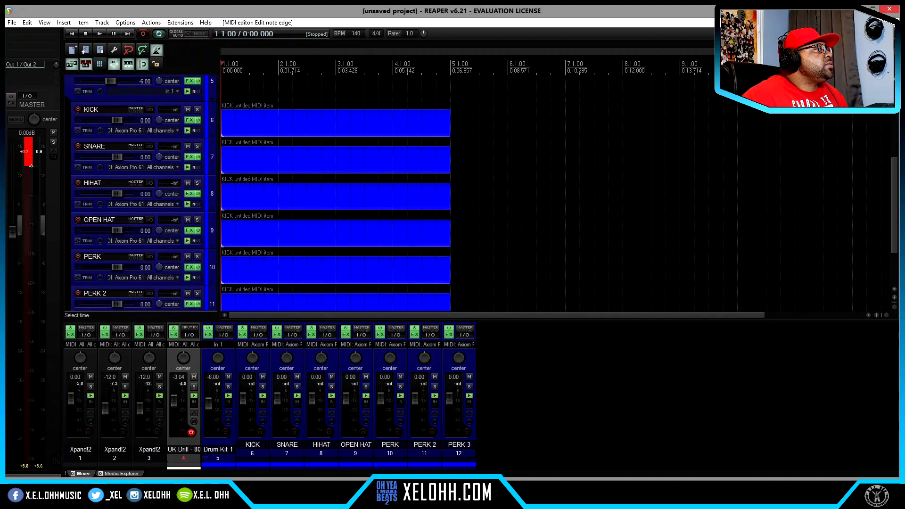
{"action": "double_click", "coordinate": [291, 200]}
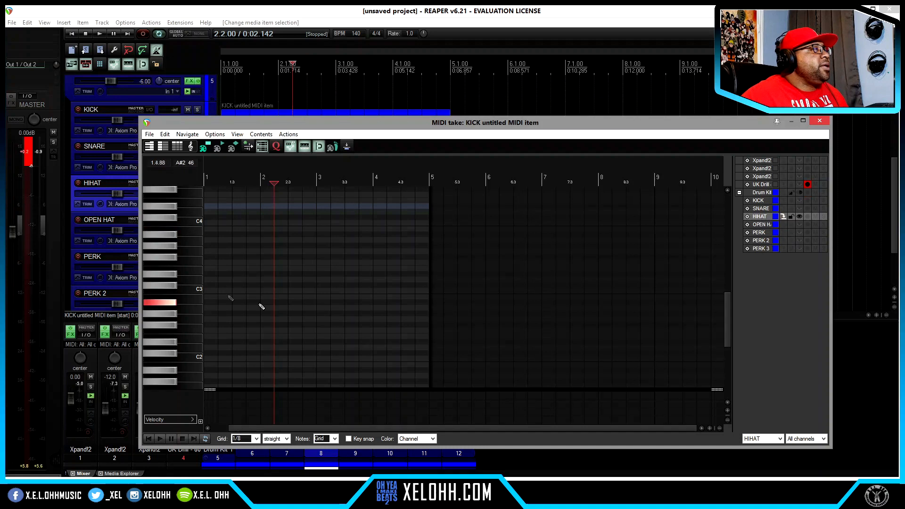
{"action": "left_click", "coordinate": [195, 221]}
{"action": "left_click", "coordinate": [196, 221]}
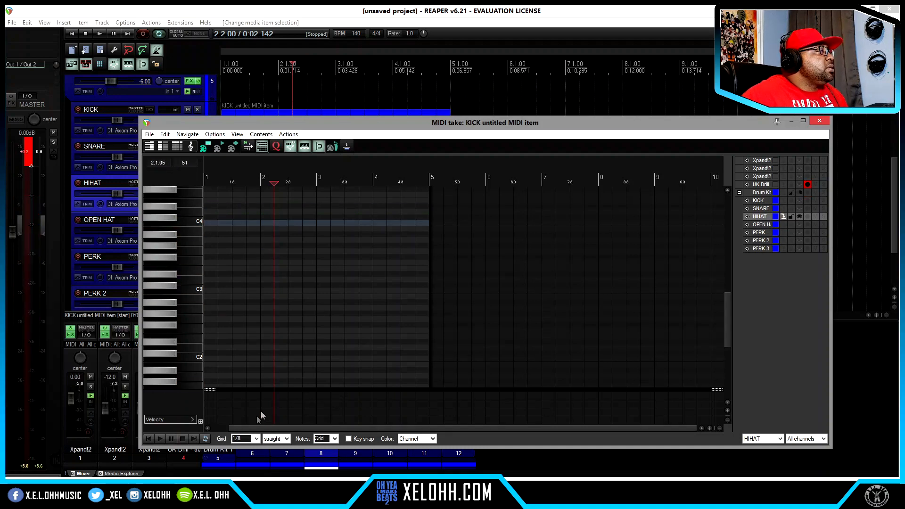
Set the hi-hat editor's grid to 1/16 and return the edit cursor to the project start
{"action": "left_click_drag", "start_coordinate": [251, 430], "coordinate": [233, 430]}
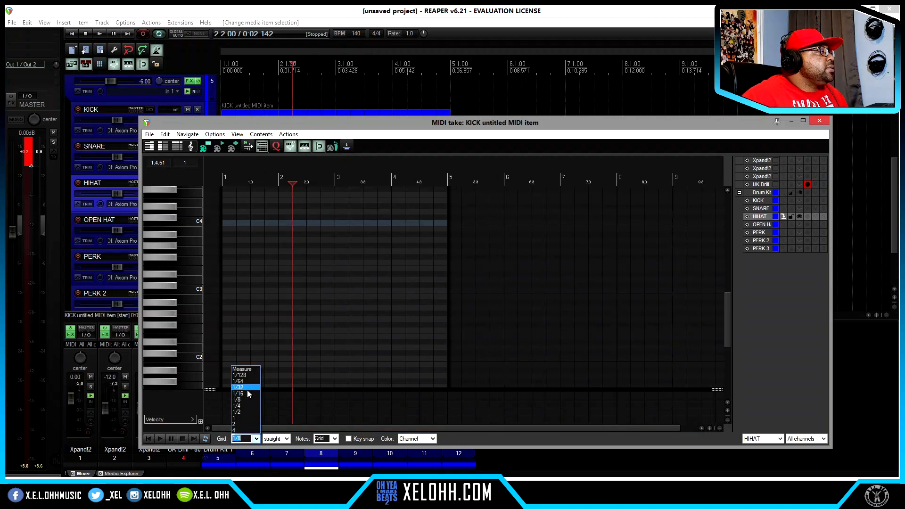
{"action": "left_click", "coordinate": [247, 394]}
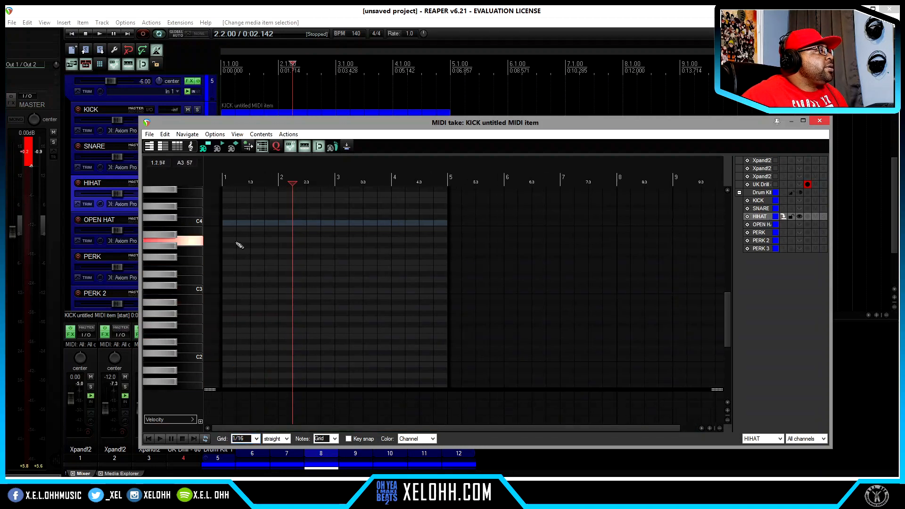
{"action": "key", "text": "Home"}
{"action": "scroll", "coordinate": [248, 269], "scroll_direction": "up", "scroll_amount": 3}
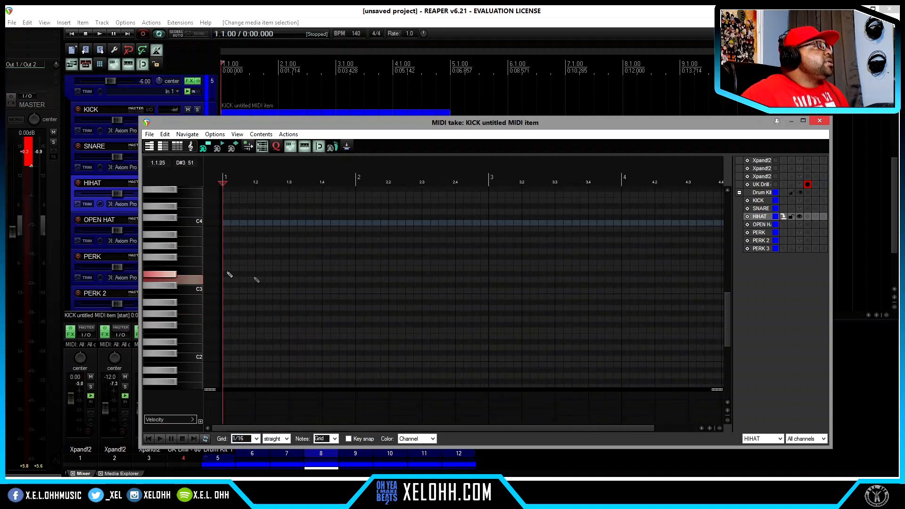
Draw six C4 hi-hat notes in measure 1 at 1.1.00, 1.1.75, 1.2.50, 1.3.00, 1.3.75 and 1.4.50
{"action": "left_click", "coordinate": [226, 224]}
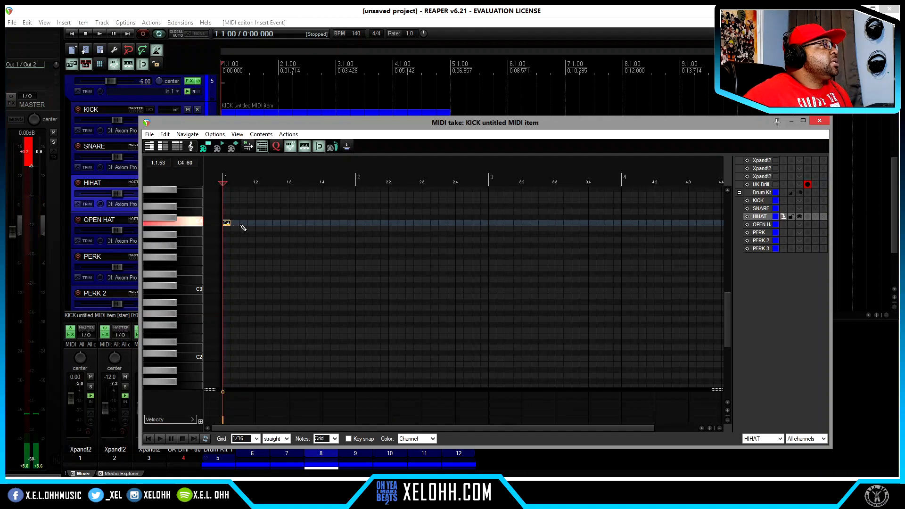
{"action": "left_click", "coordinate": [254, 227]}
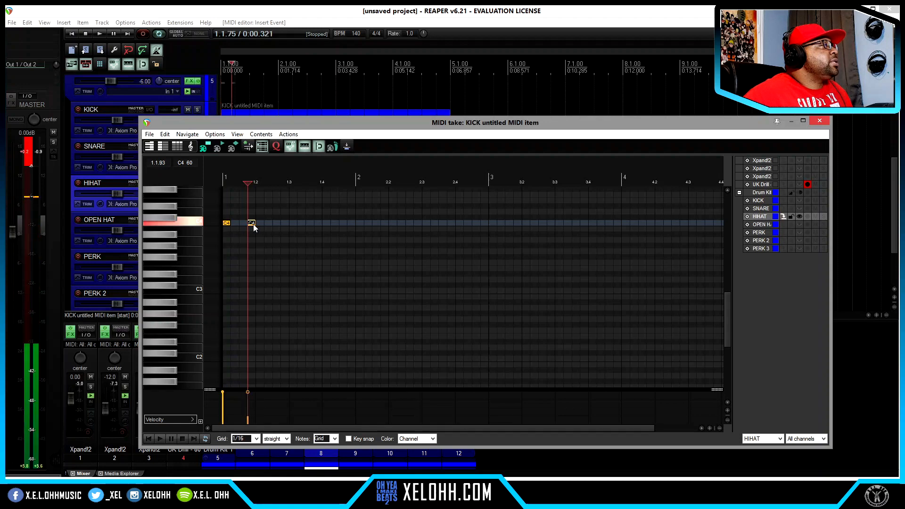
{"action": "left_click", "coordinate": [275, 224]}
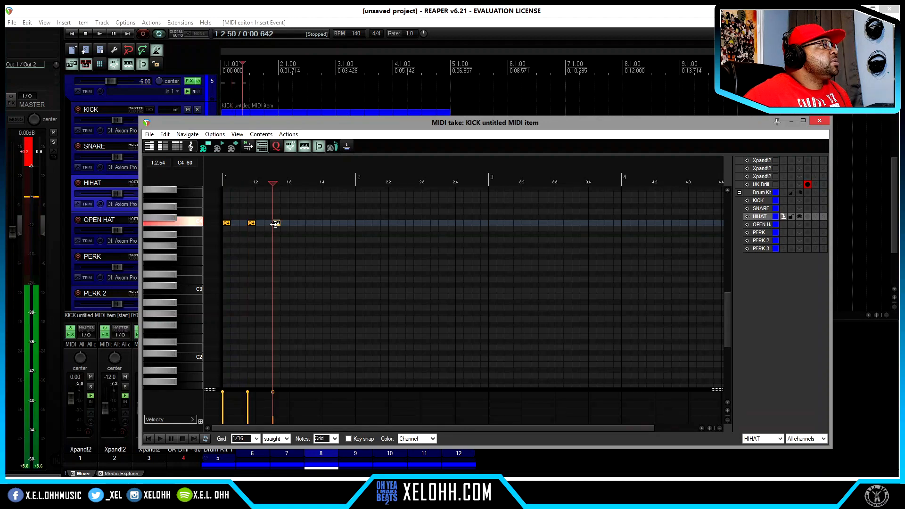
{"action": "scroll", "coordinate": [293, 227], "scroll_direction": "up", "scroll_amount": 2}
{"action": "left_click", "coordinate": [313, 225]}
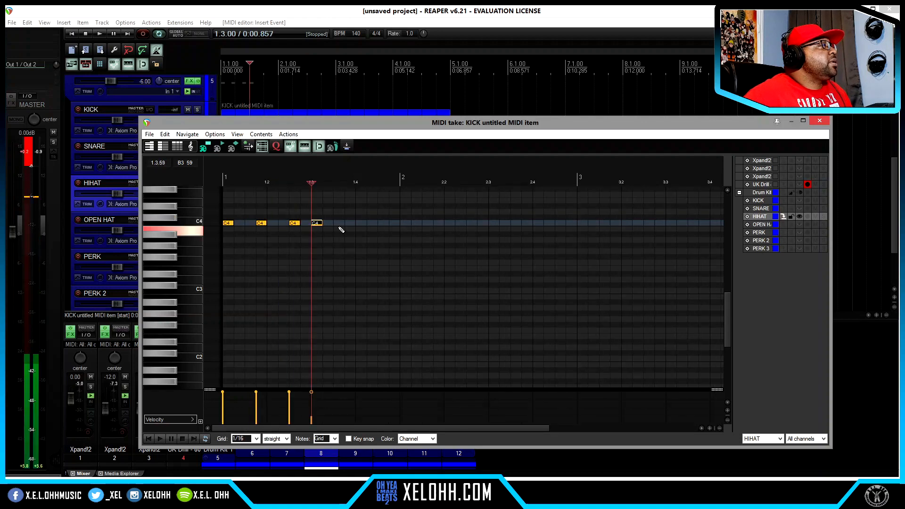
{"action": "left_click", "coordinate": [348, 226]}
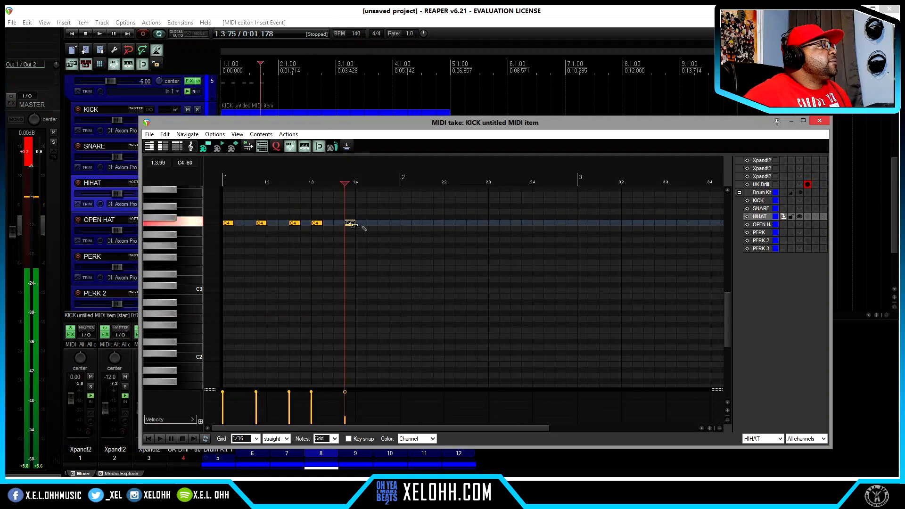
{"action": "left_click", "coordinate": [381, 224]}
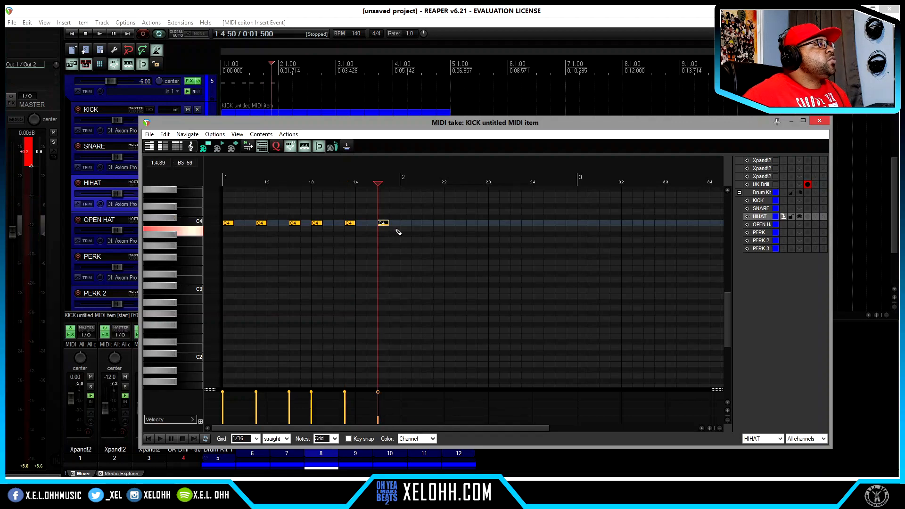
Copy the six hi-hat notes of measure 1 into measures 2, 3 and 4 and play the pattern from the start
{"action": "left_click_drag", "start_coordinate": [395, 229], "coordinate": [216, 216]}
{"action": "key", "text": "ctrl+v"}
{"action": "key", "text": "ctrl+v"}
{"action": "key", "text": "ctrl+v"}
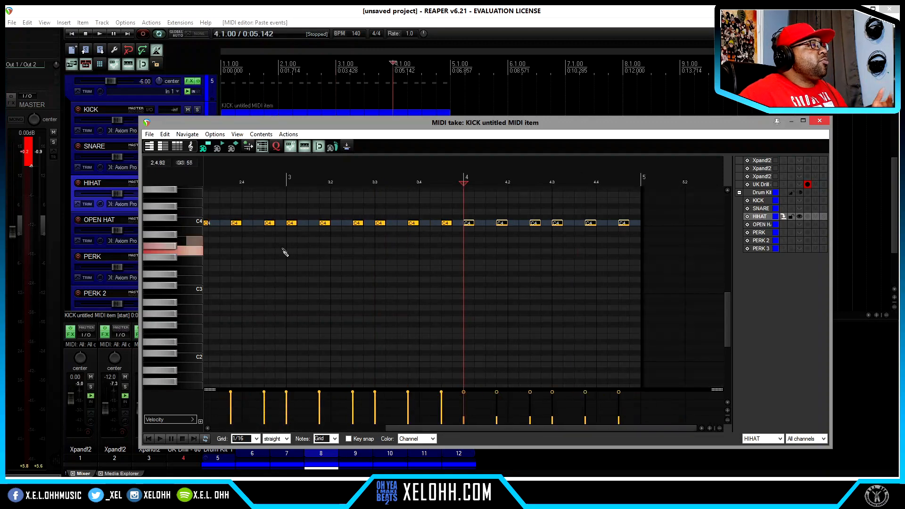
{"action": "scroll", "coordinate": [292, 268], "scroll_direction": "down", "scroll_amount": 4}
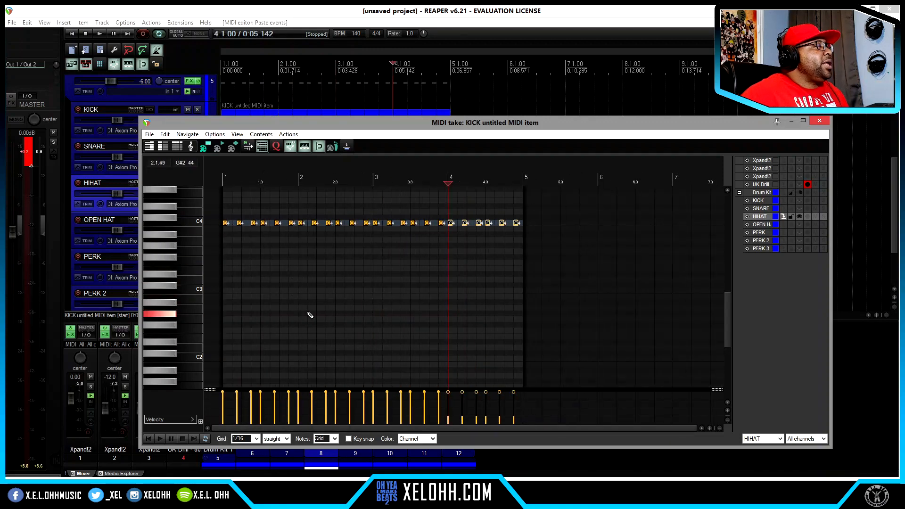
{"action": "key", "text": "Home"}
{"action": "key", "text": "space"}
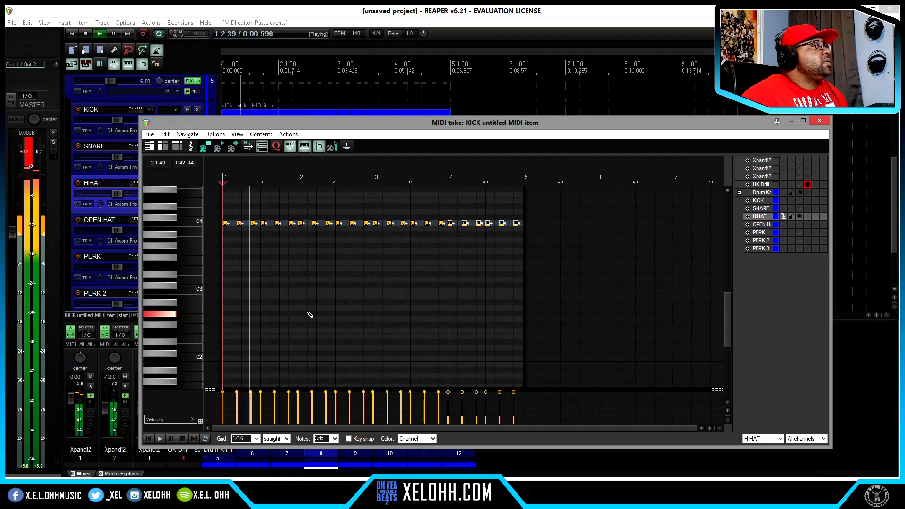
{"action": "left_click", "coordinate": [32, 153]}
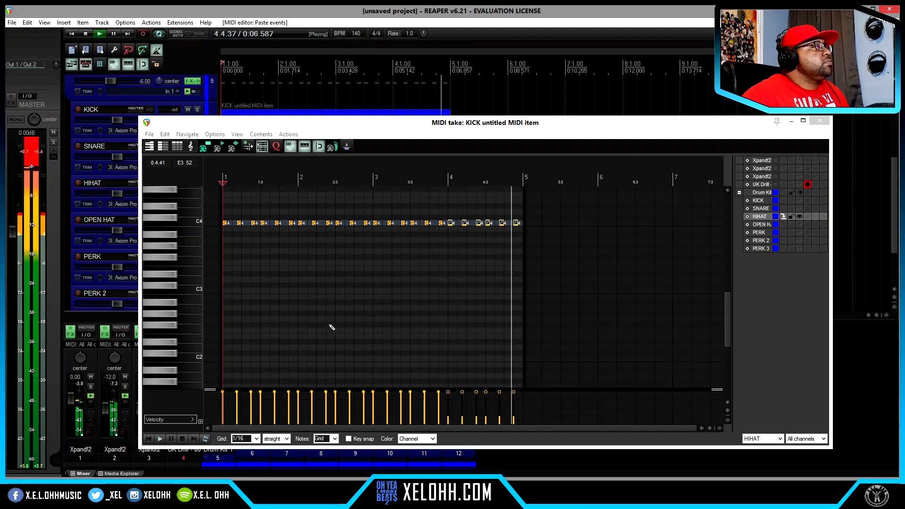
{"action": "key", "text": "space"}
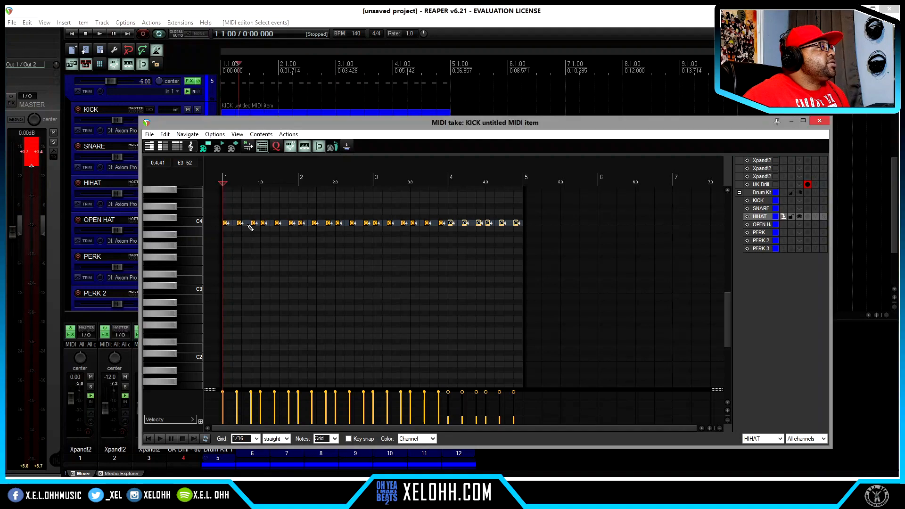
Add lower-velocity C4 ghost notes at 1.2.25, 1.4.00 and 1.4.25 in the hi-hat pattern and play them back
{"action": "left_click", "coordinate": [249, 224]}
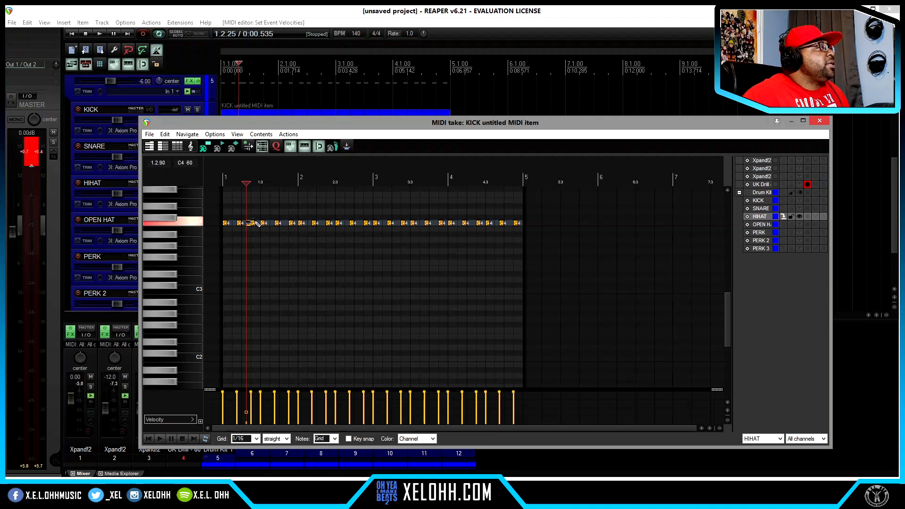
{"action": "left_click", "coordinate": [249, 224]}
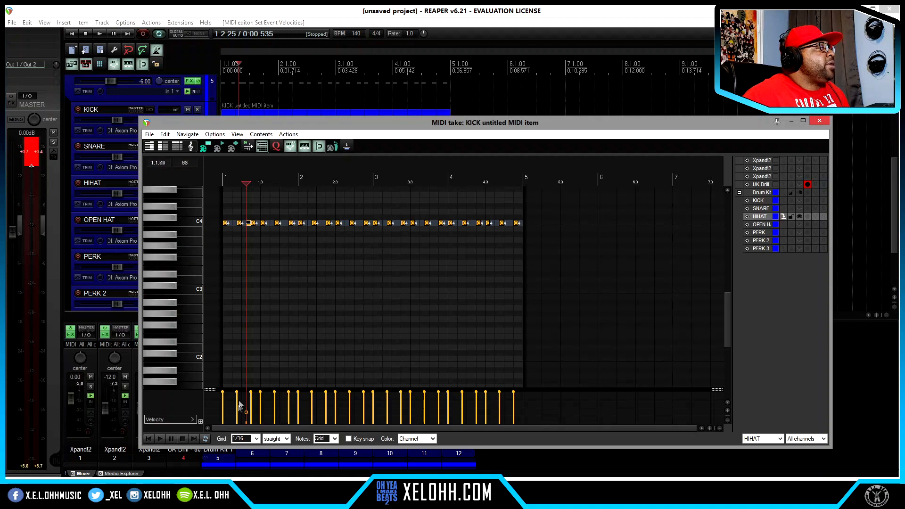
{"action": "left_click", "coordinate": [282, 224]}
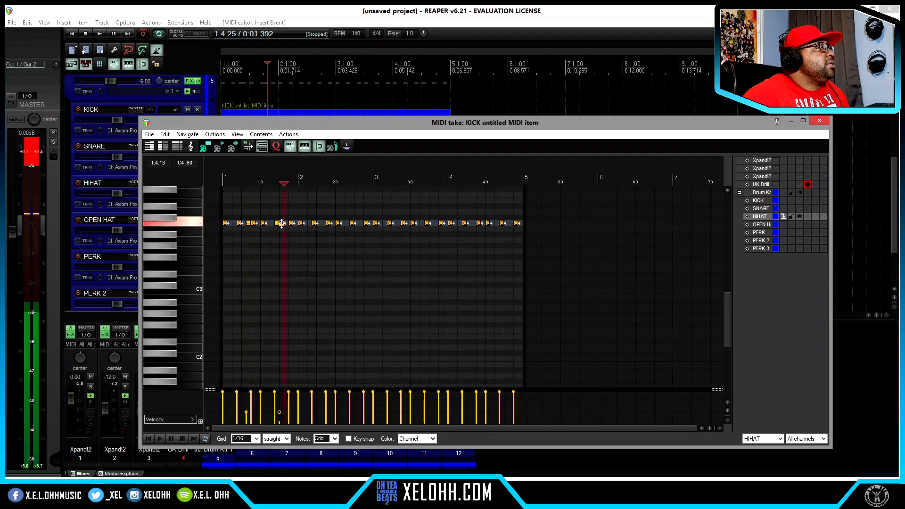
{"action": "left_click", "coordinate": [287, 225]}
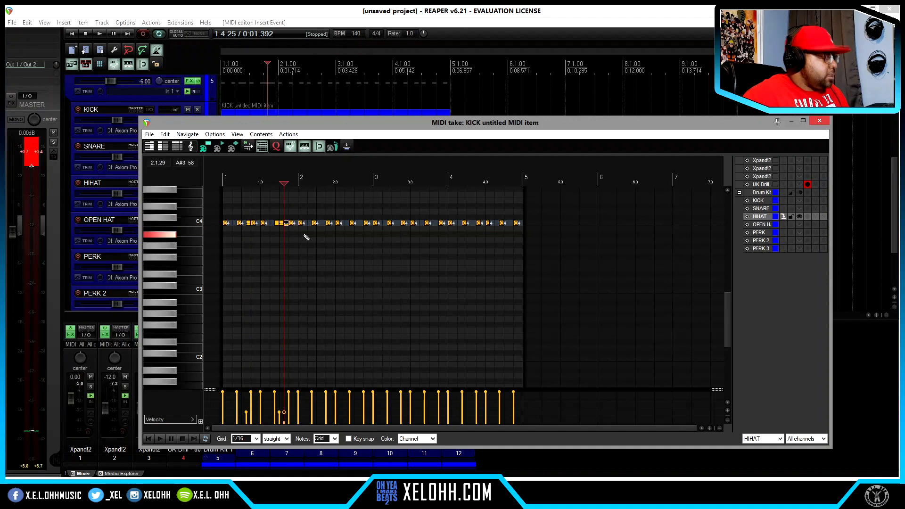
{"action": "key", "text": "space"}
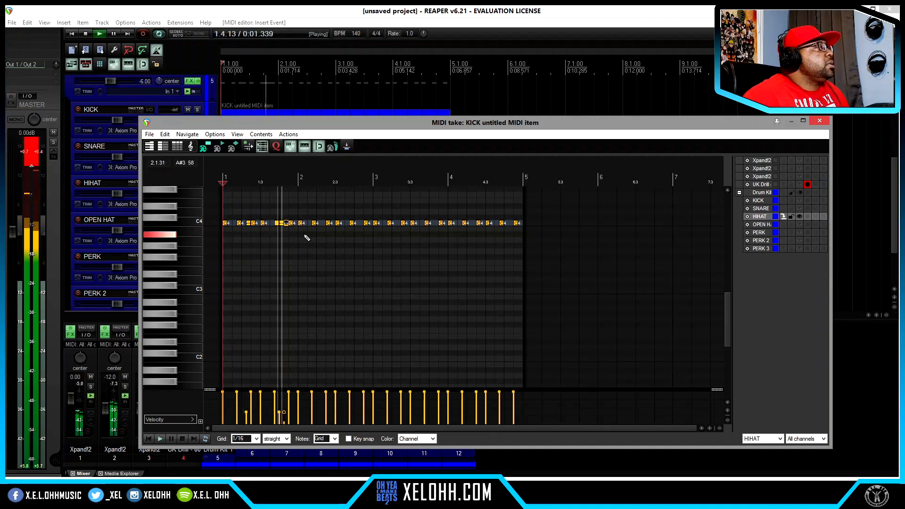
{"action": "key", "text": "space"}
Add lower-velocity C4 ghost notes to measure 2 of the hi-hat pattern at 2.2.75 and 2.4.75
{"action": "left_click", "coordinate": [334, 224]}
{"action": "left_click", "coordinate": [335, 224]}
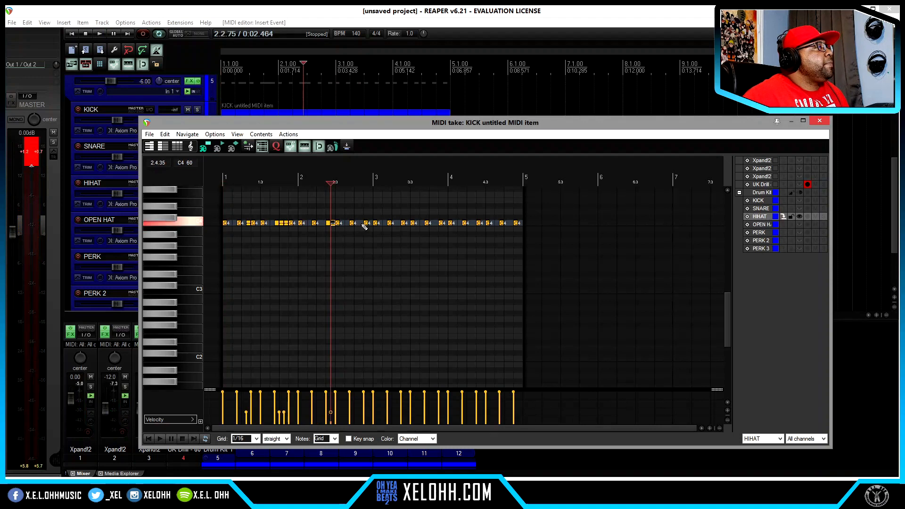
{"action": "left_click", "coordinate": [370, 225]}
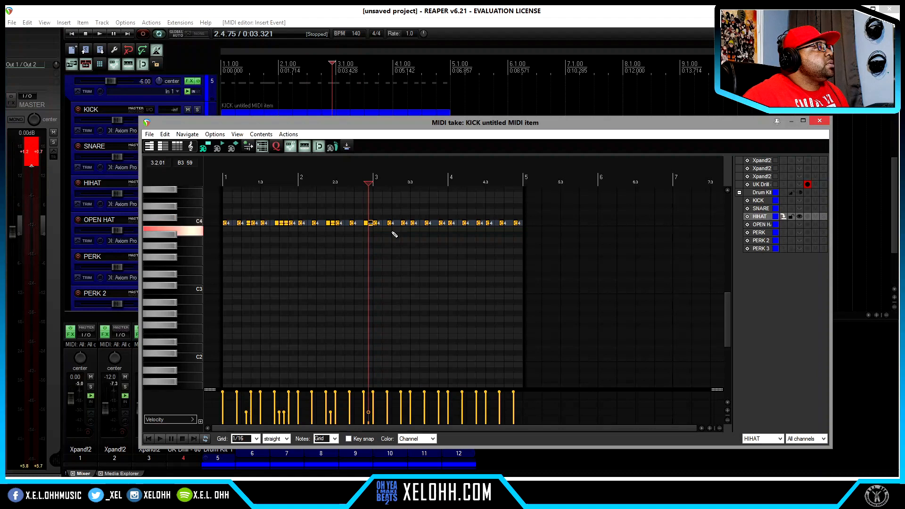
Replace the hi-hat notes in measures 3 and 4 with a copy of the measures 1 and 2 pattern
{"action": "left_click_drag", "start_coordinate": [377, 229], "coordinate": [524, 218]}
{"action": "key", "text": "Delete"}
{"action": "left_click_drag", "start_coordinate": [382, 227], "coordinate": [205, 221]}
{"action": "key", "text": "ctrl+v"}
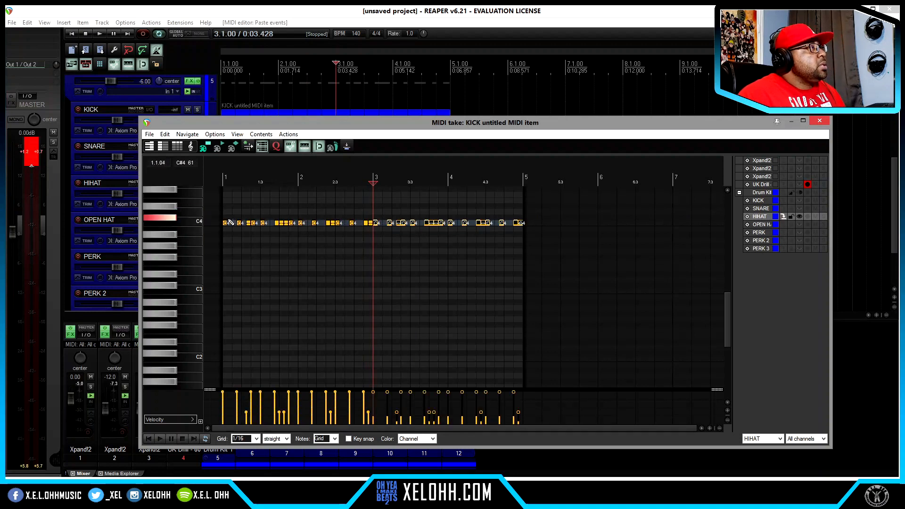
Play the four-measure hi-hat pattern, make the SNARE item active, and close the MIDI editor
{"action": "key", "text": "space"}
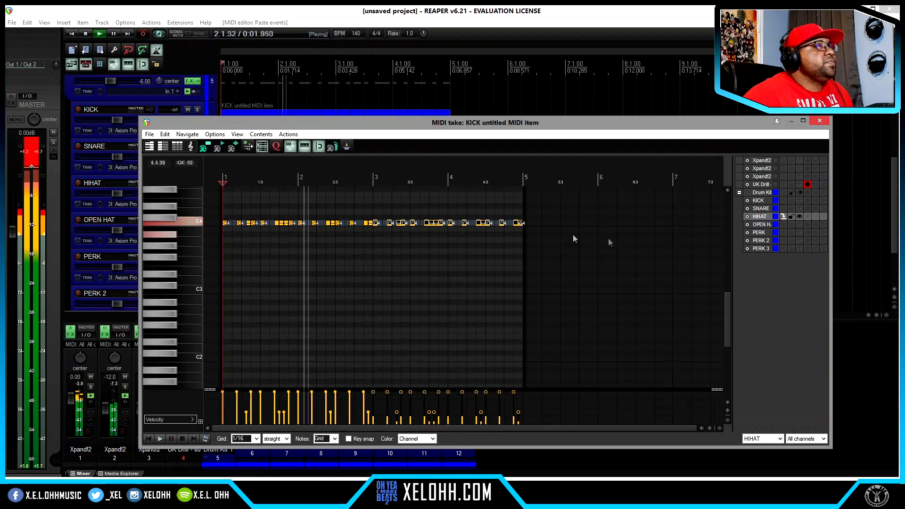
{"action": "left_click", "coordinate": [783, 209]}
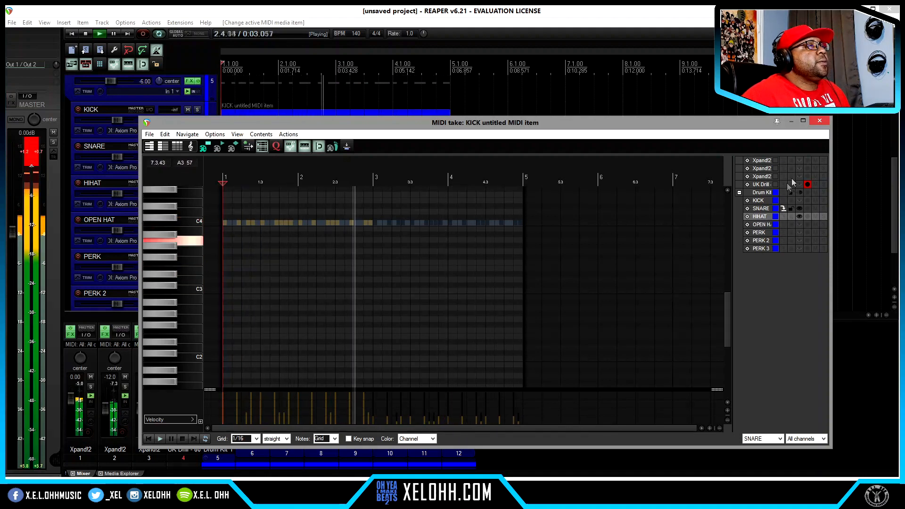
{"action": "key", "text": "space"}
{"action": "left_click", "coordinate": [819, 122]}
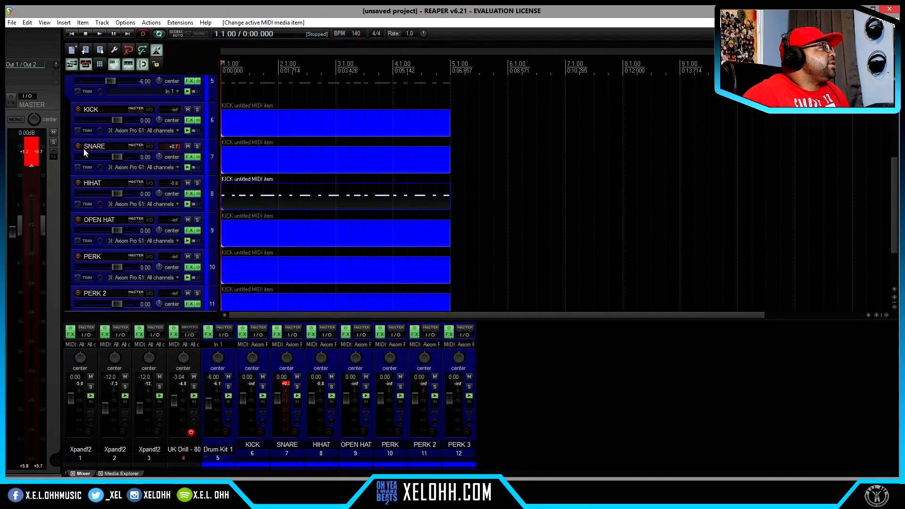
Browse the Media Explorer to the Snares folder of the UK Drill - Drum Kit
{"action": "left_click", "coordinate": [117, 473]}
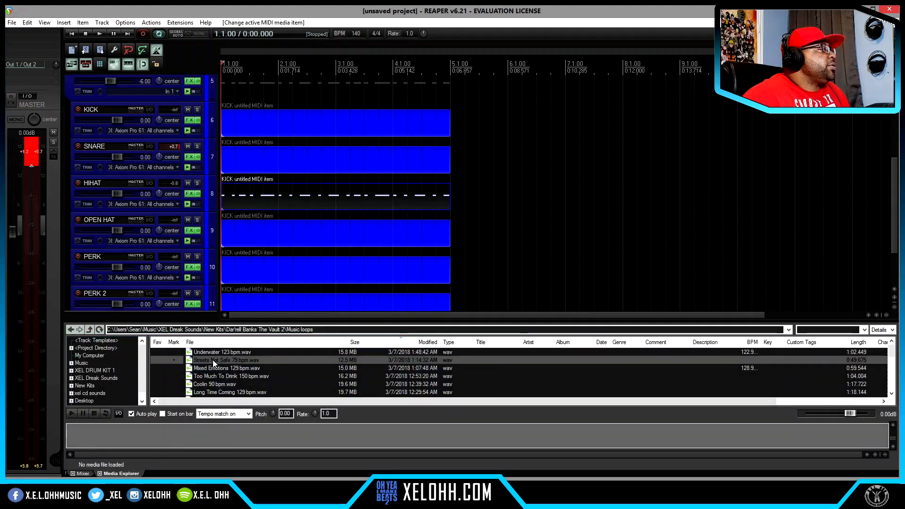
{"action": "left_click", "coordinate": [89, 330]}
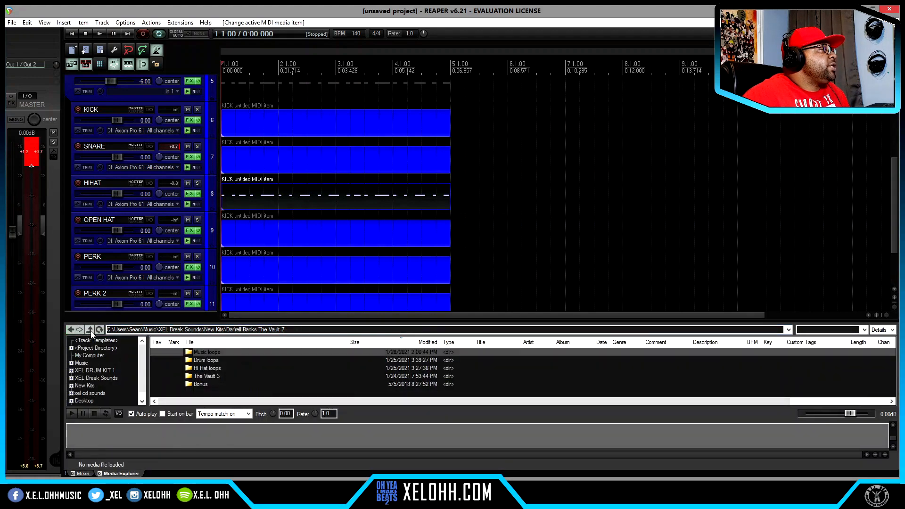
{"action": "double_click", "coordinate": [203, 384]}
{"action": "double_click", "coordinate": [213, 353]}
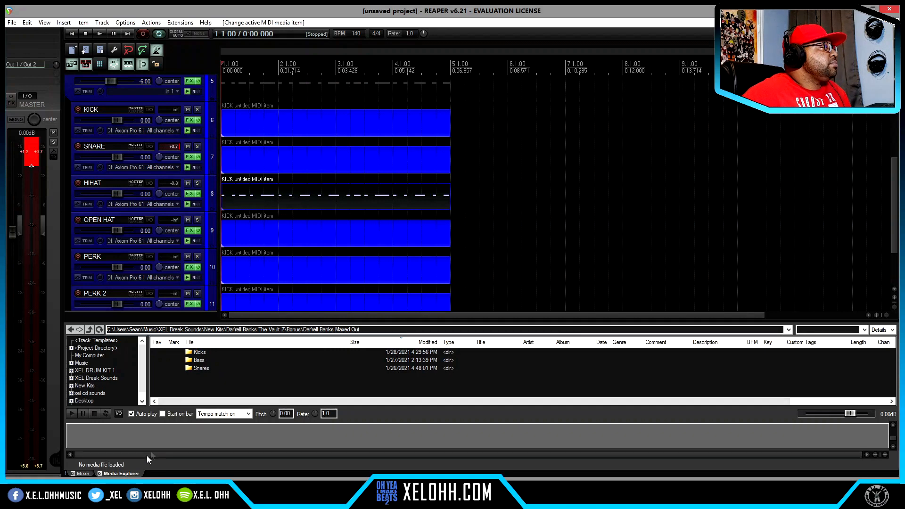
{"action": "double_click", "coordinate": [200, 367]}
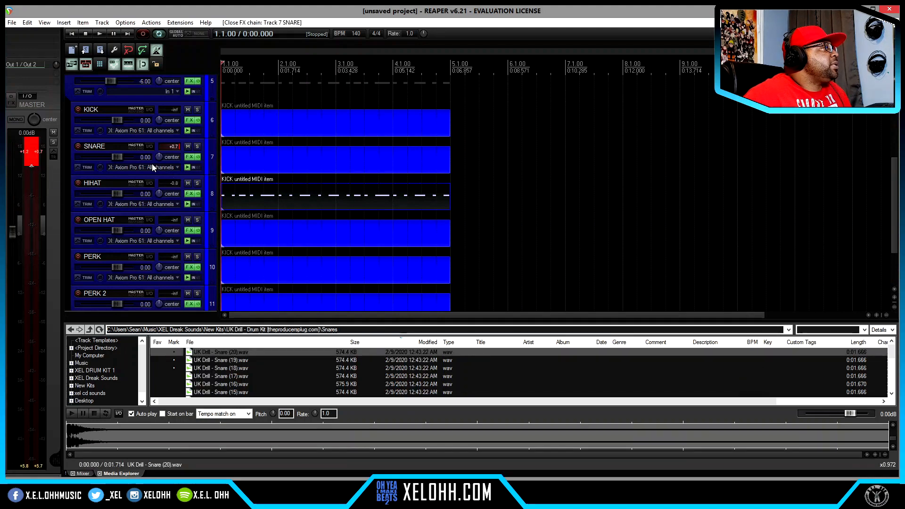
Load UK Drill - Snare (20).wav into the SNARE track's ReaSamplOmatic5000, look through its sample list, and close the FX window
{"action": "left_click", "coordinate": [190, 159]}
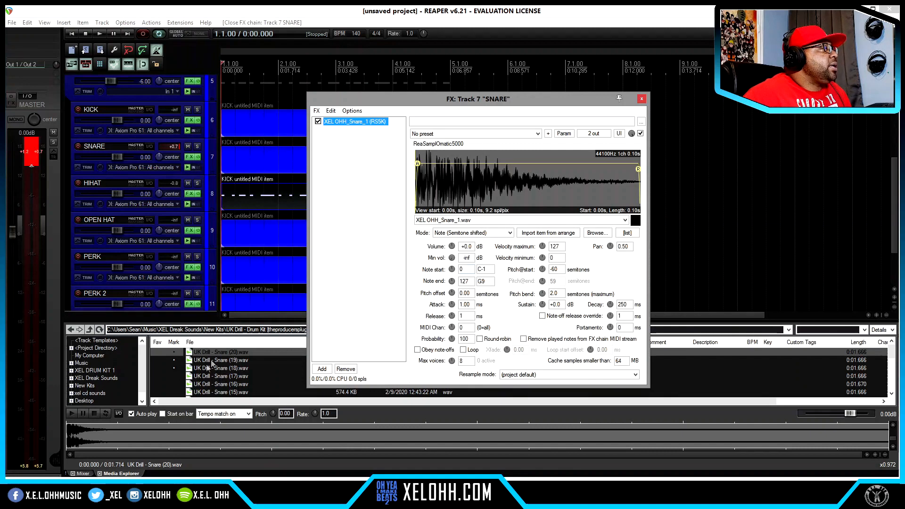
{"action": "left_click_drag", "start_coordinate": [219, 357], "coordinate": [343, 322]}
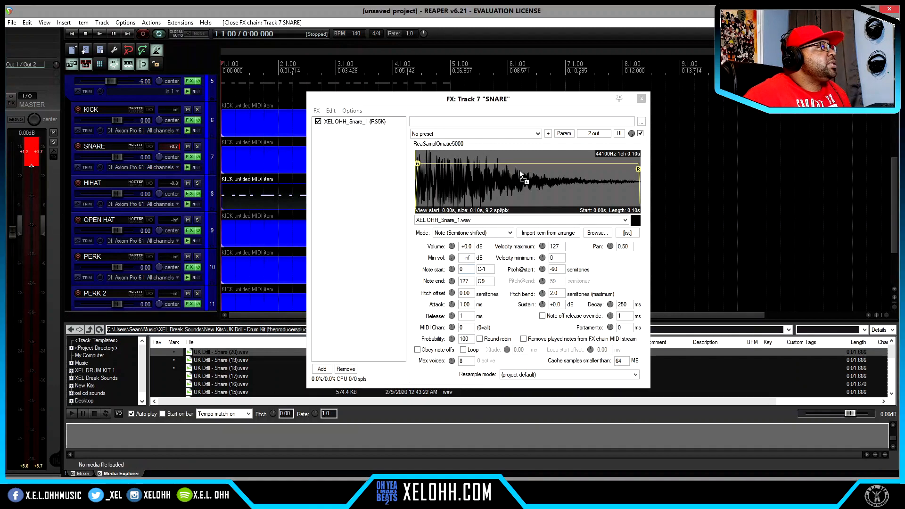
{"action": "left_click_drag", "start_coordinate": [500, 185], "coordinate": [499, 183]}
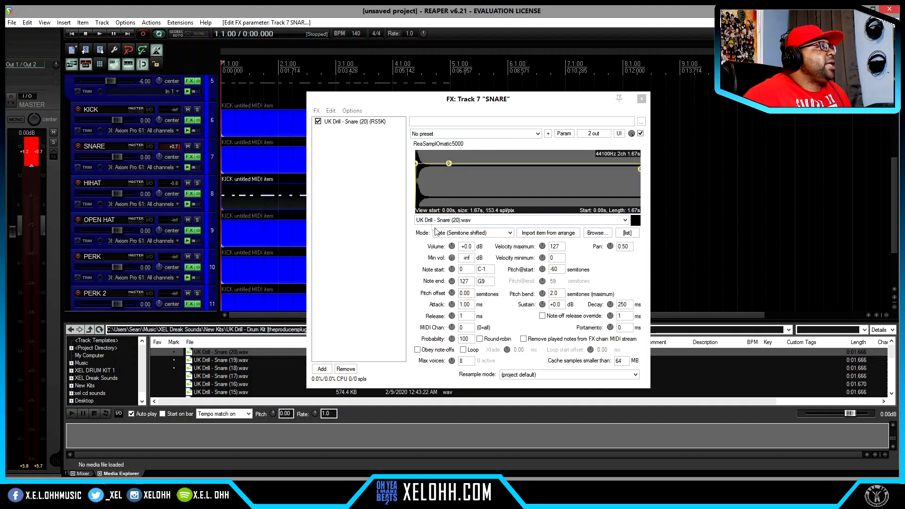
{"action": "left_click", "coordinate": [482, 222]}
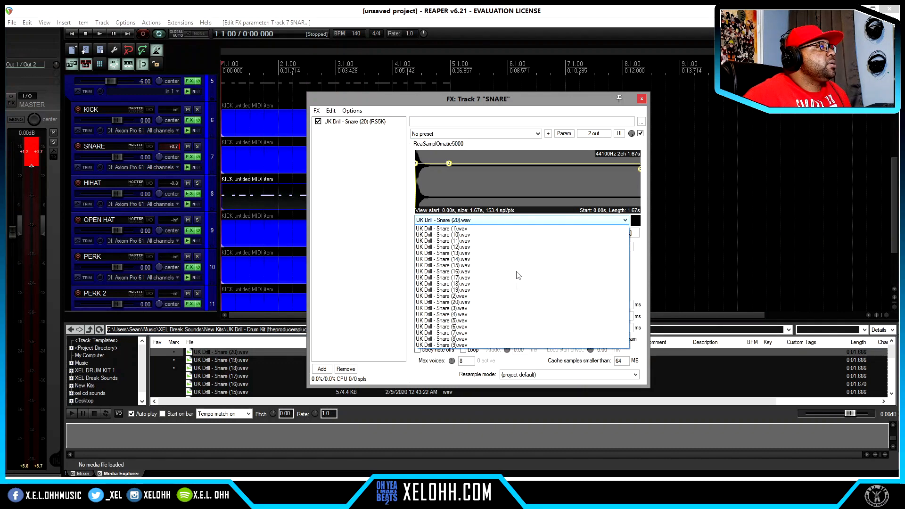
{"action": "left_click", "coordinate": [557, 102]}
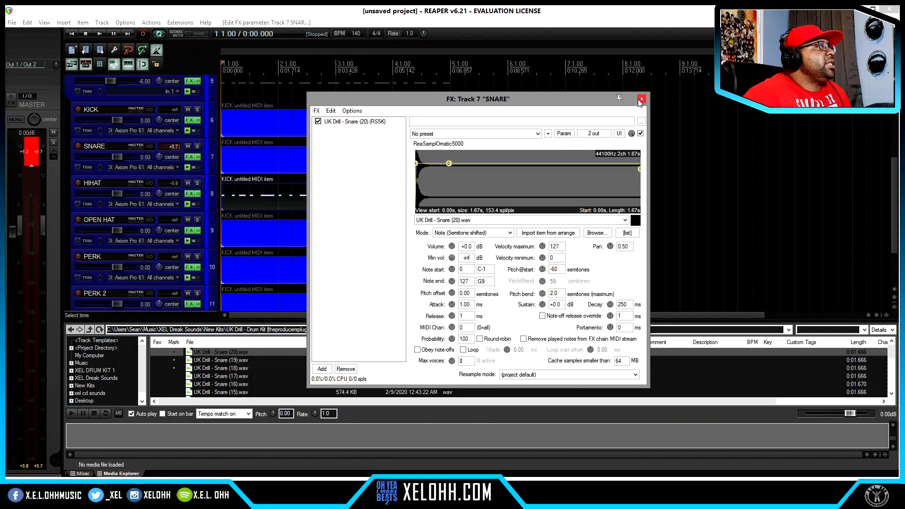
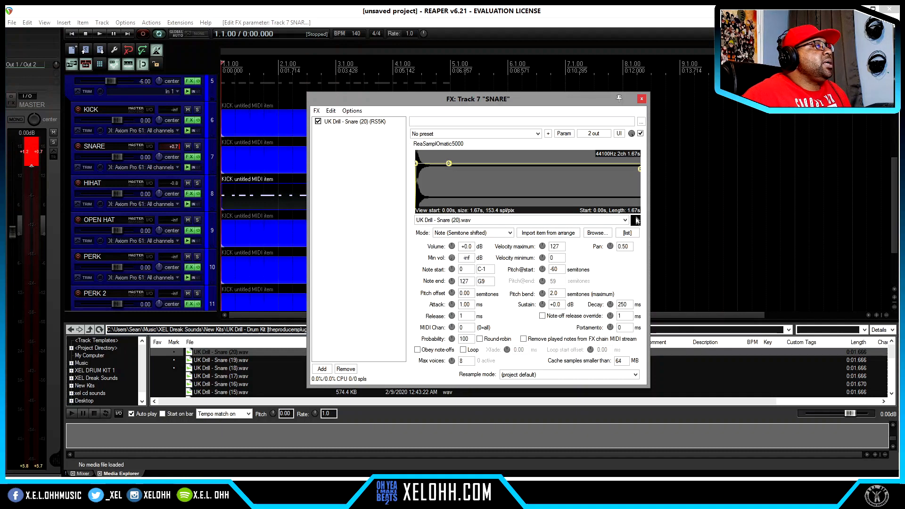
{"action": "left_click", "coordinate": [641, 98]}
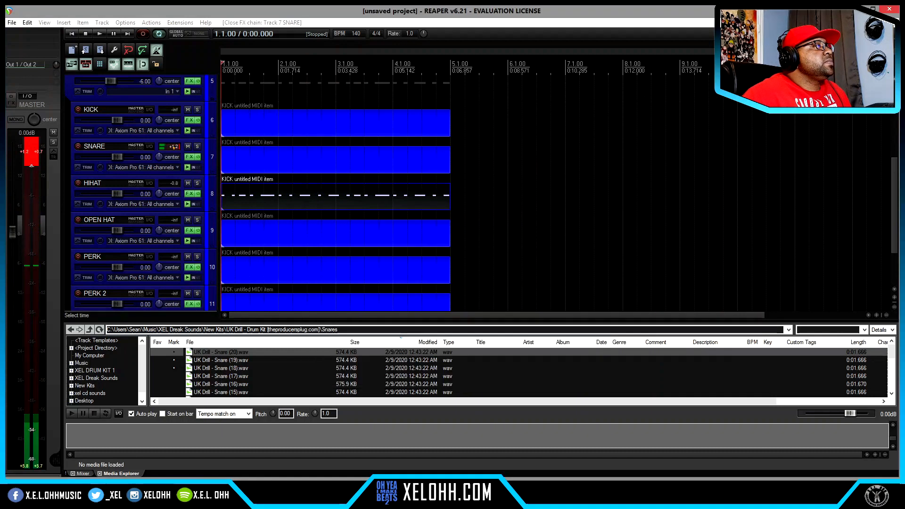
Enter C4 snare notes at 1.3 and 2.4 in the SNARE item, copy both into measures 3 and 4, and play the pattern
{"action": "double_click", "coordinate": [244, 163]}
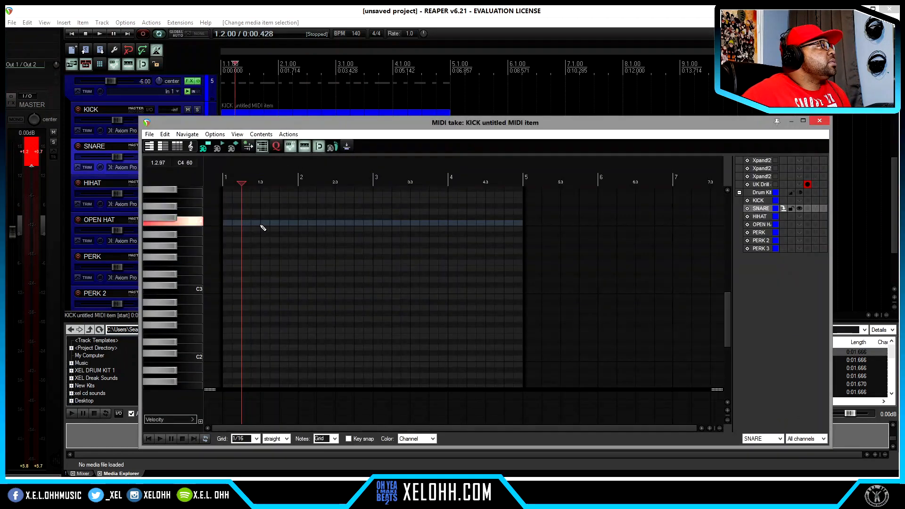
{"action": "left_click", "coordinate": [263, 224]}
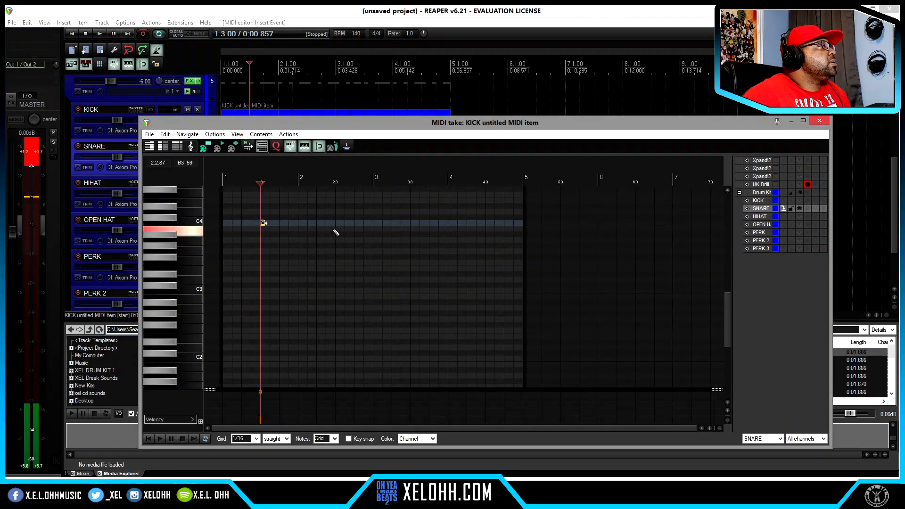
{"action": "left_click", "coordinate": [357, 227]}
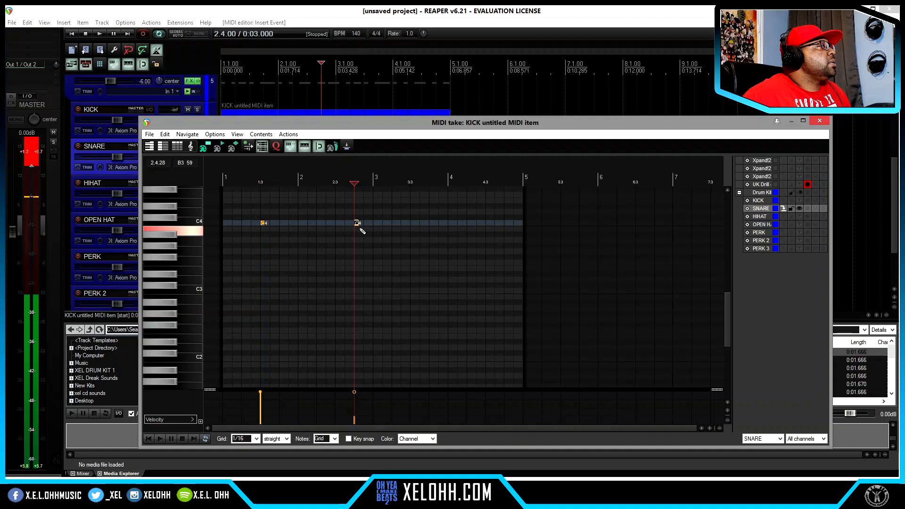
{"action": "left_click_drag", "start_coordinate": [366, 230], "coordinate": [257, 222]}
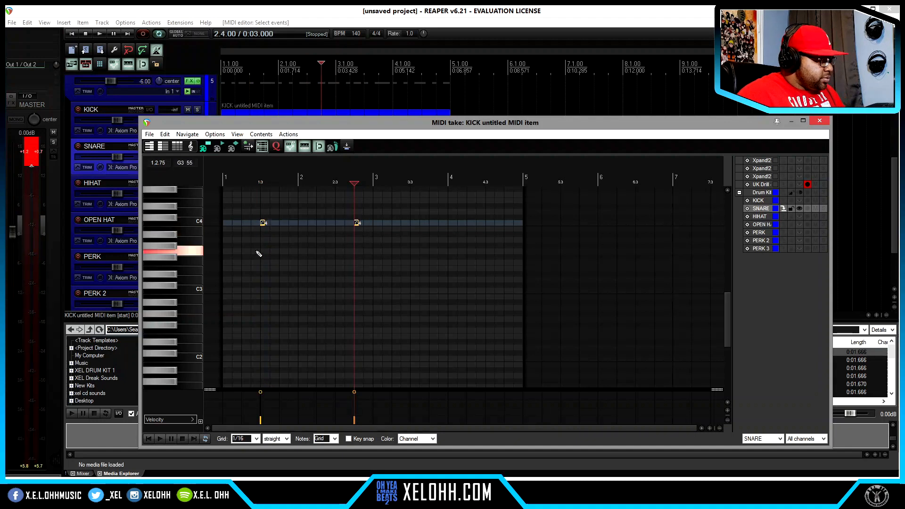
{"action": "key", "text": "ctrl+c"}
{"action": "key", "text": "ctrl+v"}
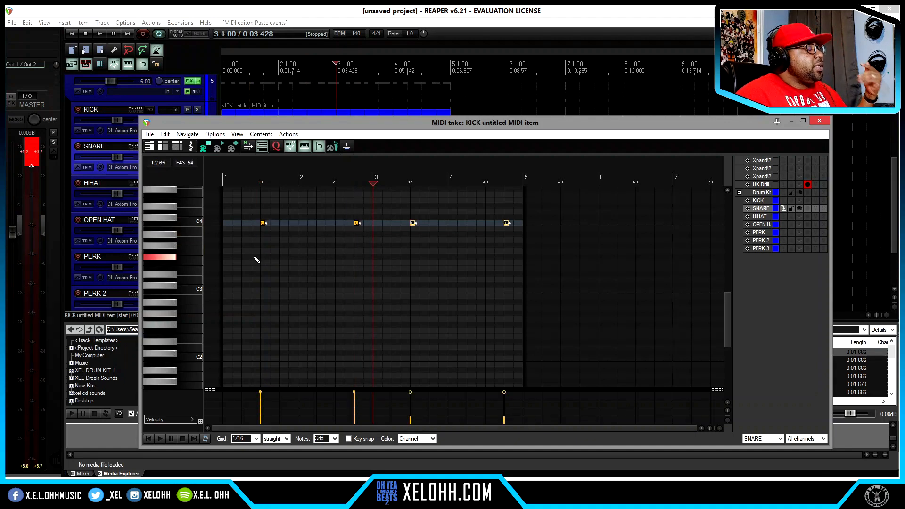
{"action": "key", "text": "Home"}
{"action": "key", "text": "space"}
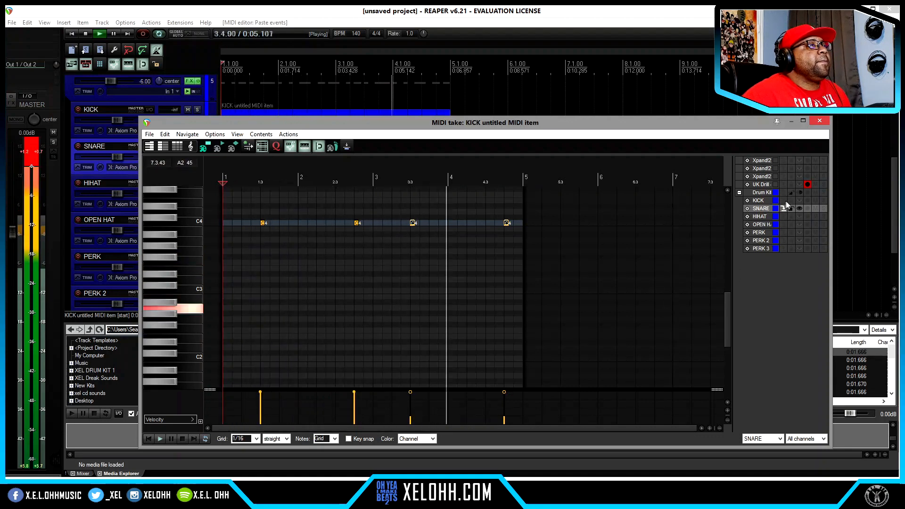
In the KICK item, place C4 notes at 1.1, 2.2, 2.3.50 and 3.1 with the UK Drill 808 track muted, auditioning them against the beat
{"action": "left_click", "coordinate": [762, 203]}
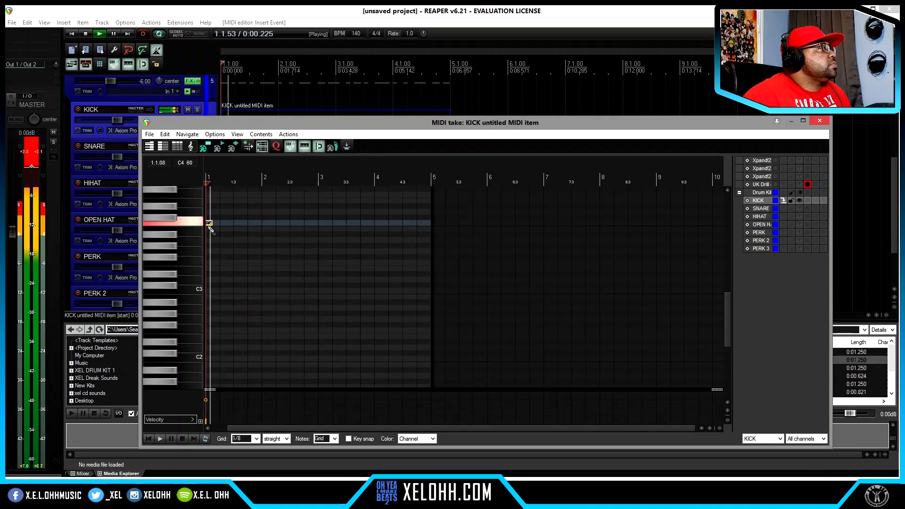
{"action": "key", "text": "space"}
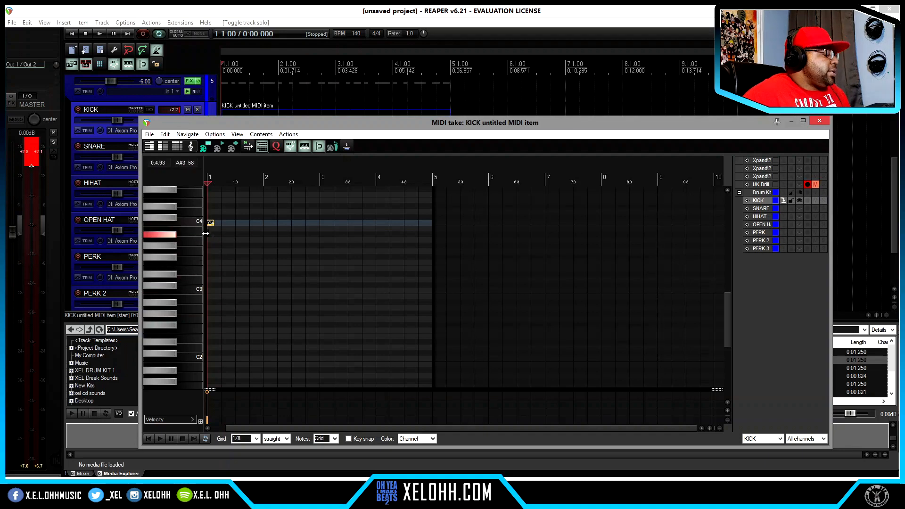
{"action": "left_click", "coordinate": [278, 223]}
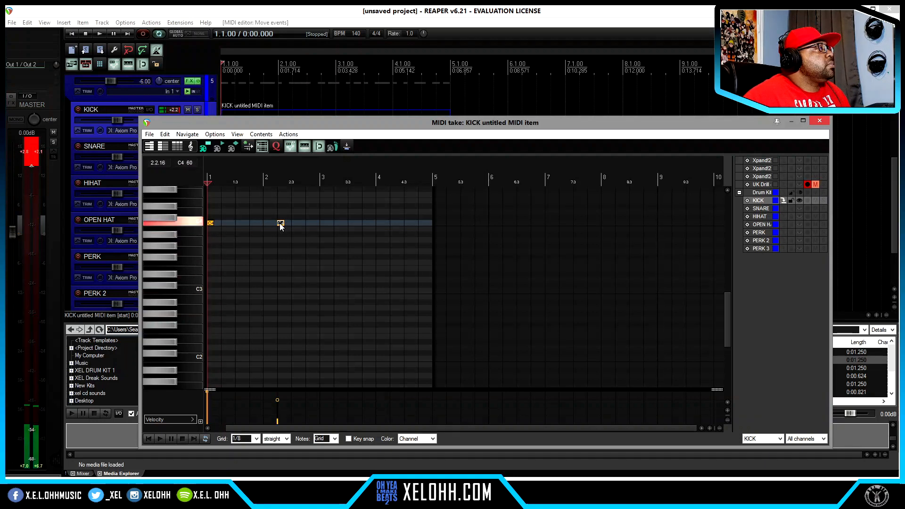
{"action": "key", "text": "space"}
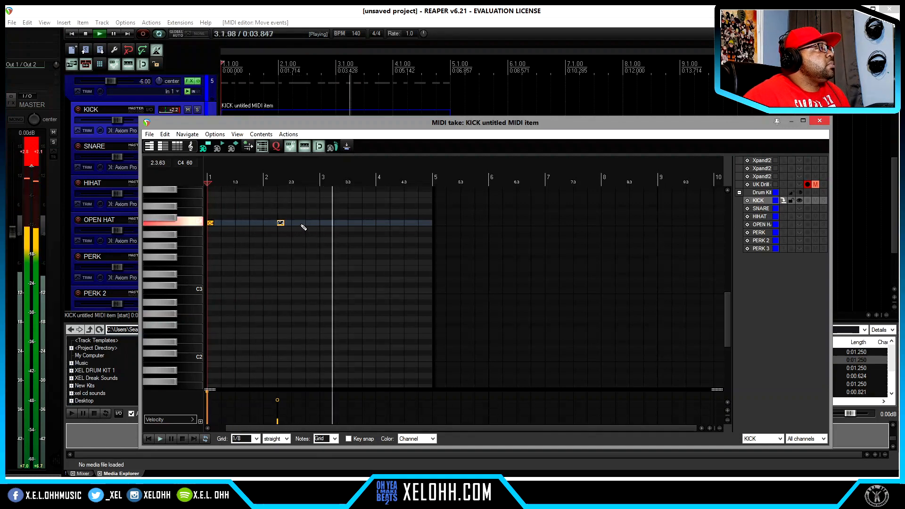
{"action": "left_click", "coordinate": [301, 224]}
{"action": "key", "text": "Home"}
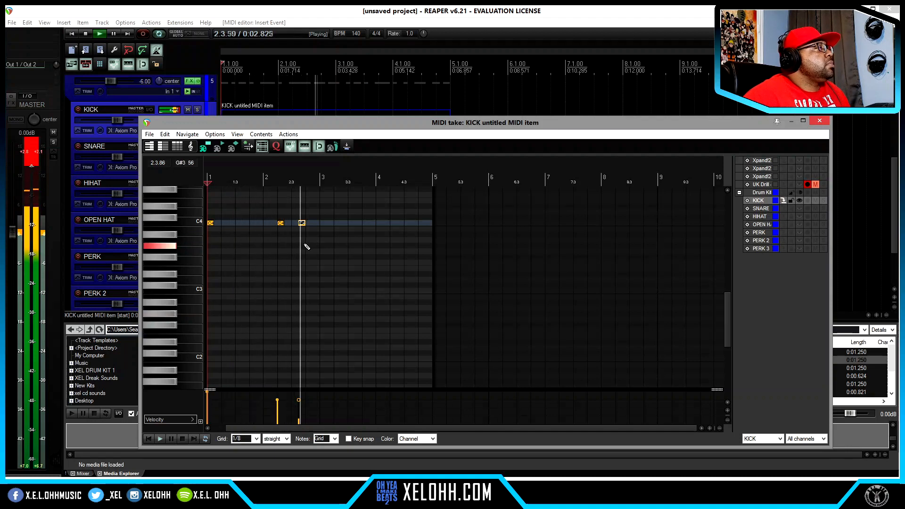
{"action": "left_click", "coordinate": [324, 222]}
{"action": "key", "text": "Home"}
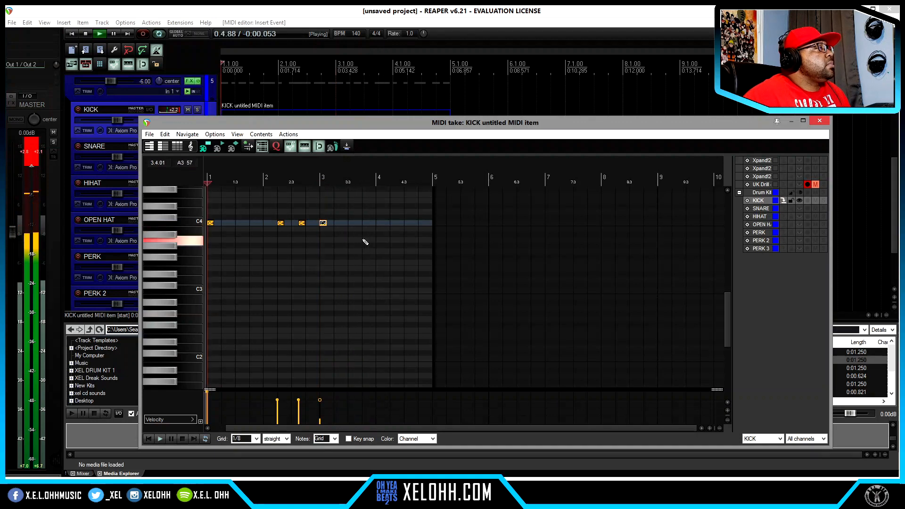
Add C4 kick notes in measure 4 at 4.1, 4.2.50, 4.3 and 4.4
{"action": "left_click", "coordinate": [379, 222]}
{"action": "left_click", "coordinate": [400, 223]}
{"action": "left_click", "coordinate": [406, 223]}
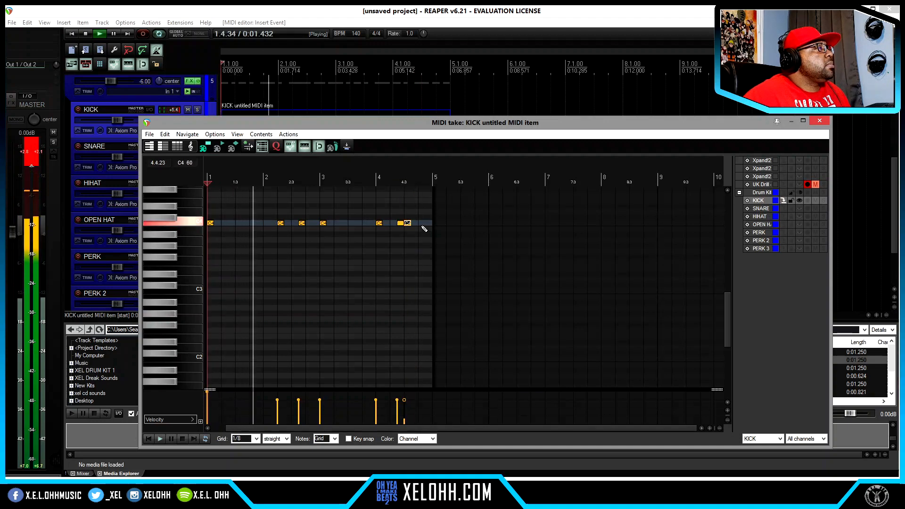
{"action": "left_click", "coordinate": [423, 226]}
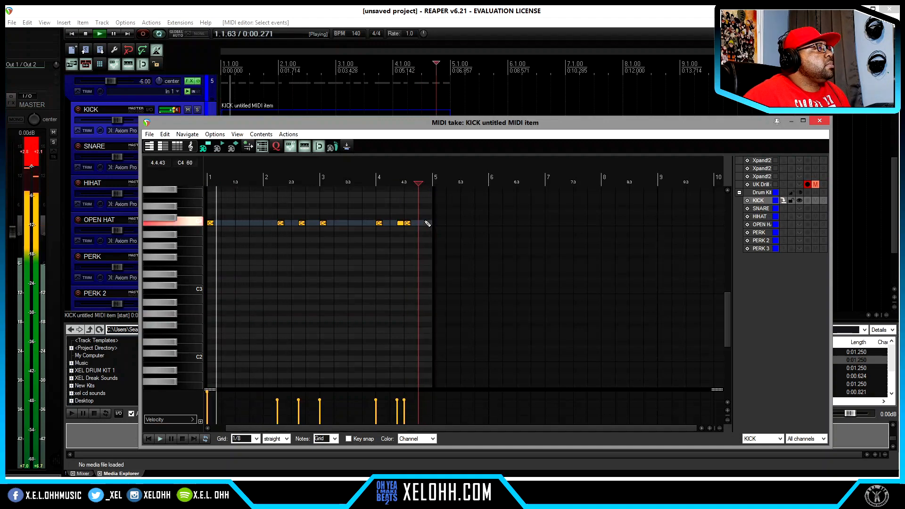
{"action": "left_click", "coordinate": [422, 225]}
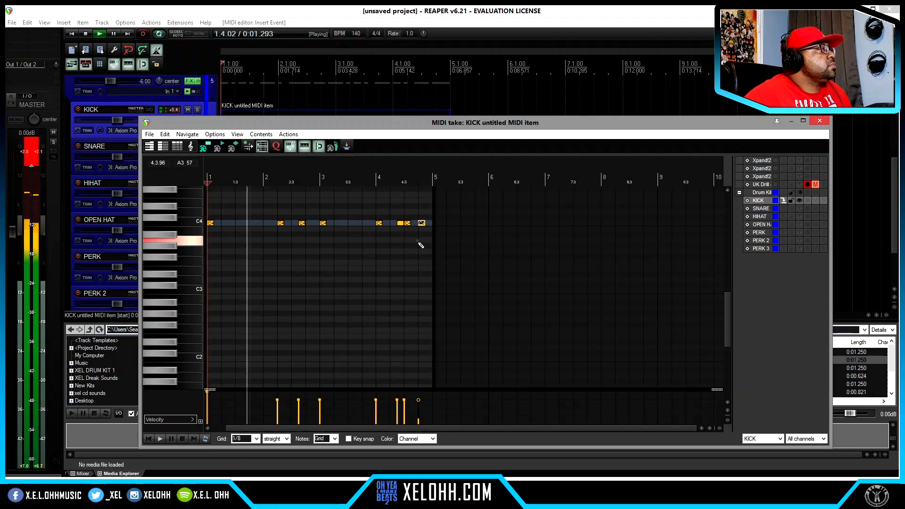
Move the last two kick notes in measure 4 one eighth note later and unmute the UK Drill 808 track
{"action": "left_click_drag", "start_coordinate": [408, 224], "coordinate": [415, 224]}
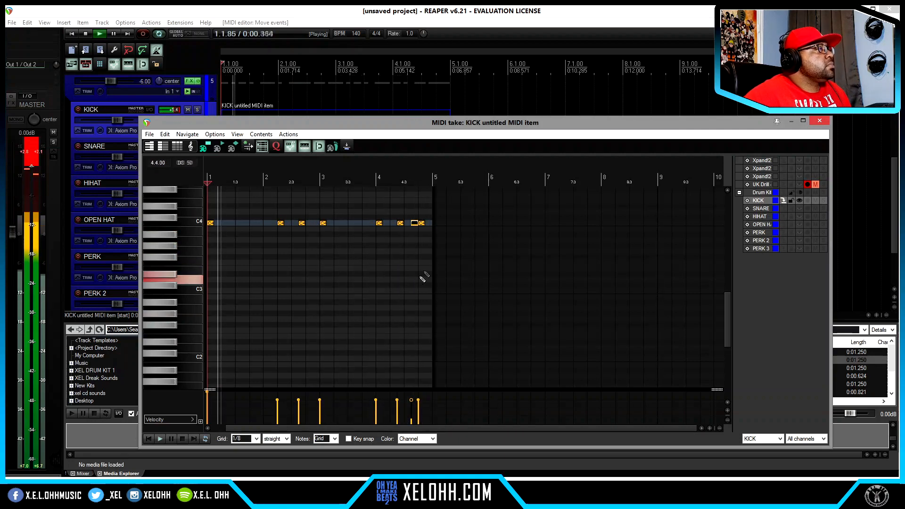
{"action": "left_click_drag", "start_coordinate": [424, 225], "coordinate": [431, 230]}
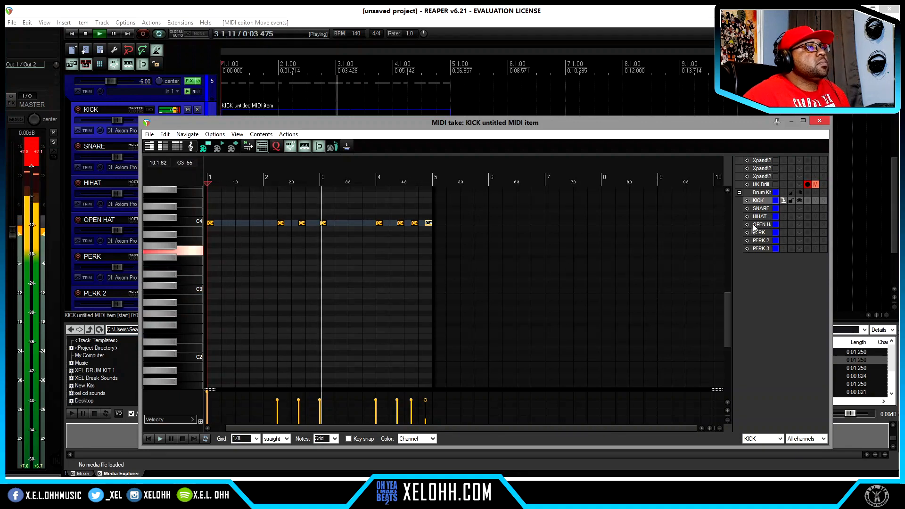
{"action": "left_click", "coordinate": [816, 184]}
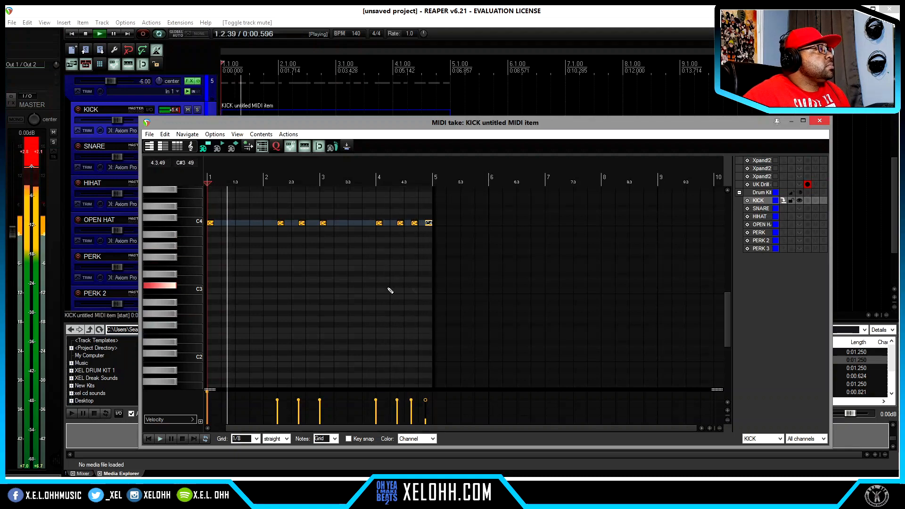
{"action": "left_click", "coordinate": [32, 161]}
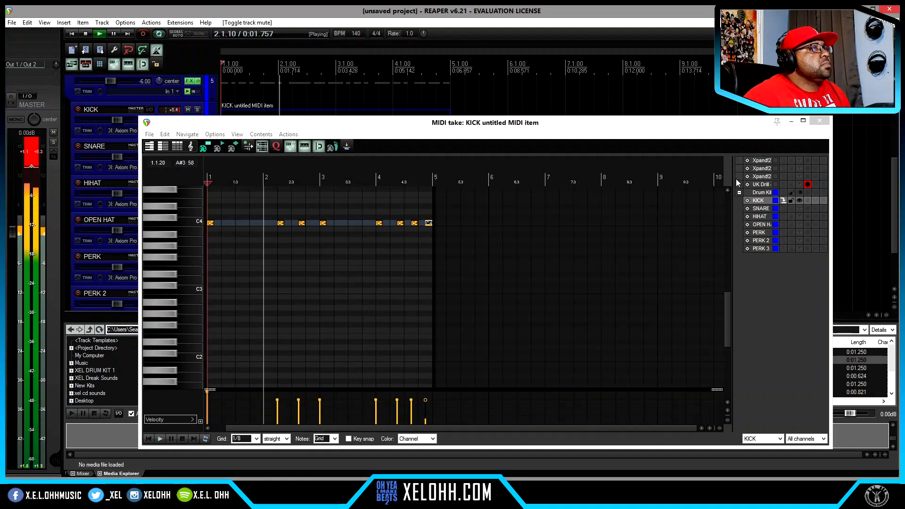
Make the OPEN HAT item active, place C4 notes at 3.4 and 1.4, and close the MIDI editor
{"action": "left_click", "coordinate": [783, 224]}
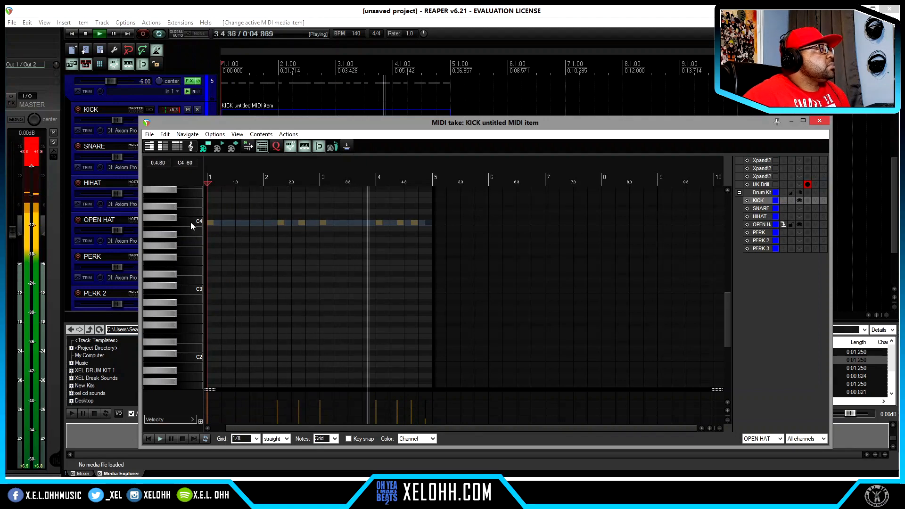
{"action": "left_click", "coordinate": [366, 223]}
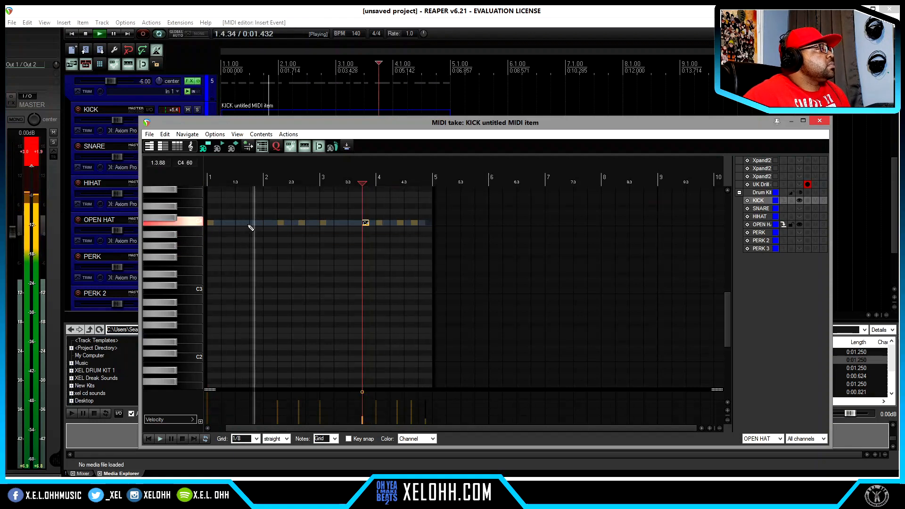
{"action": "left_click", "coordinate": [252, 225]}
{"action": "key", "text": "w"}
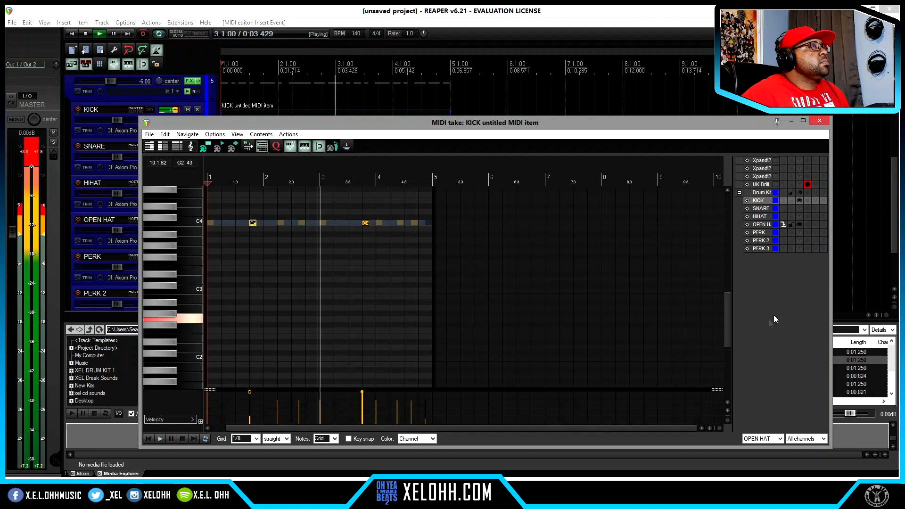
{"action": "left_click", "coordinate": [819, 121]}
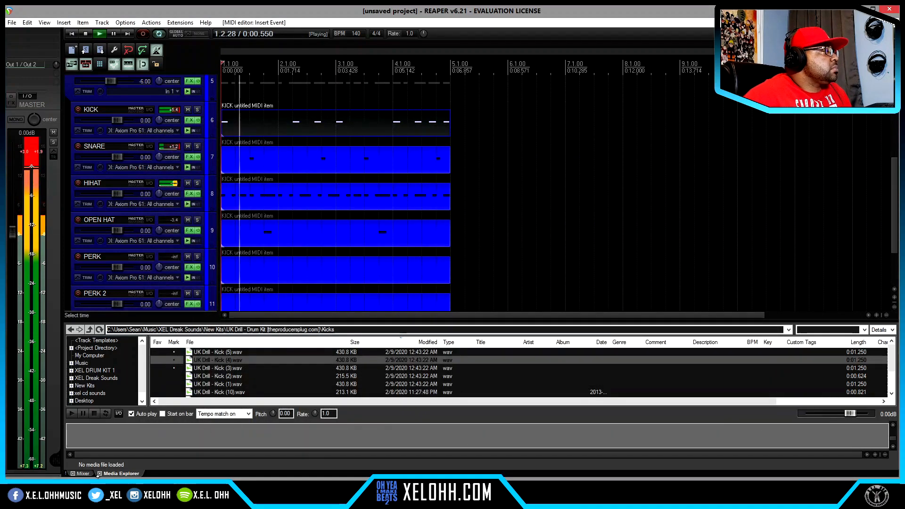
In the mixer, set KICK to -4.32, SNARE -3.24, HIHAT -2.70, OPEN HAT -13.6 and the 808 -7.09 dB, mute the third Xpand!2 track, and stop playback
{"action": "left_click", "coordinate": [82, 474]}
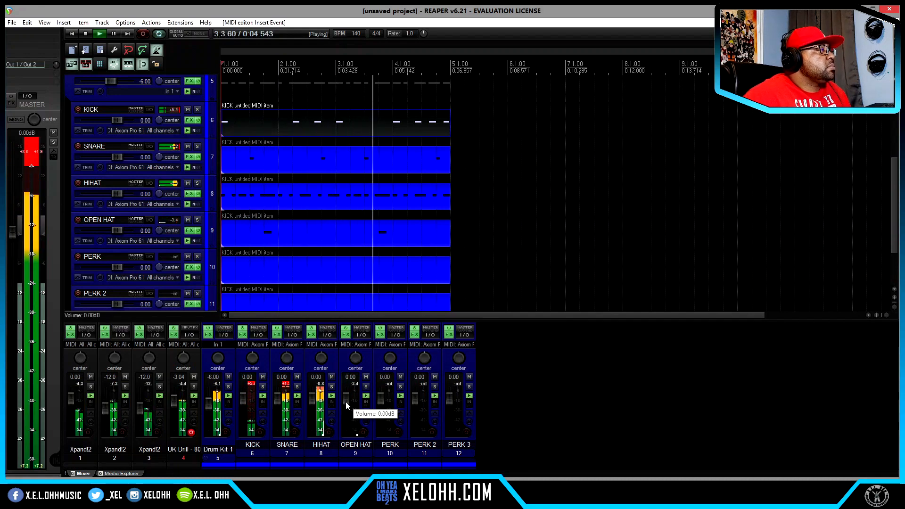
{"action": "left_click_drag", "start_coordinate": [347, 402], "coordinate": [347, 405]}
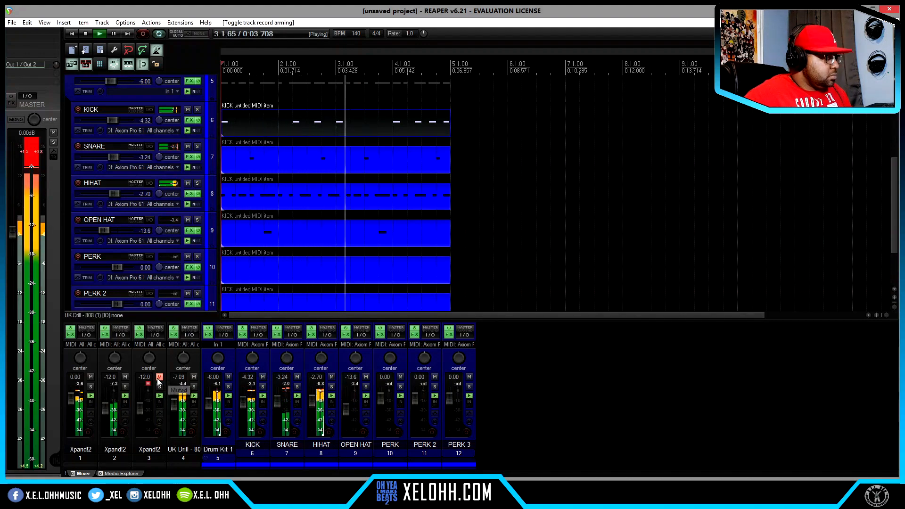
{"action": "key", "text": "space"}
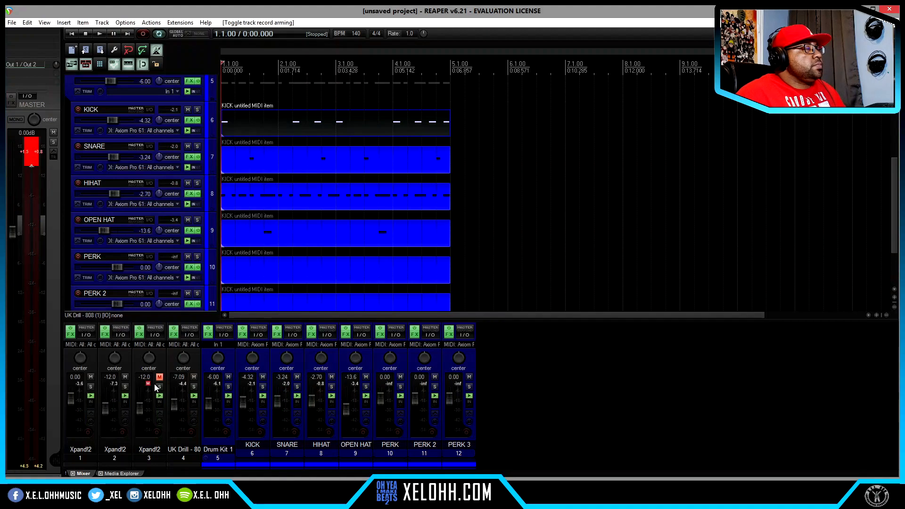
{"action": "key", "text": "period"}
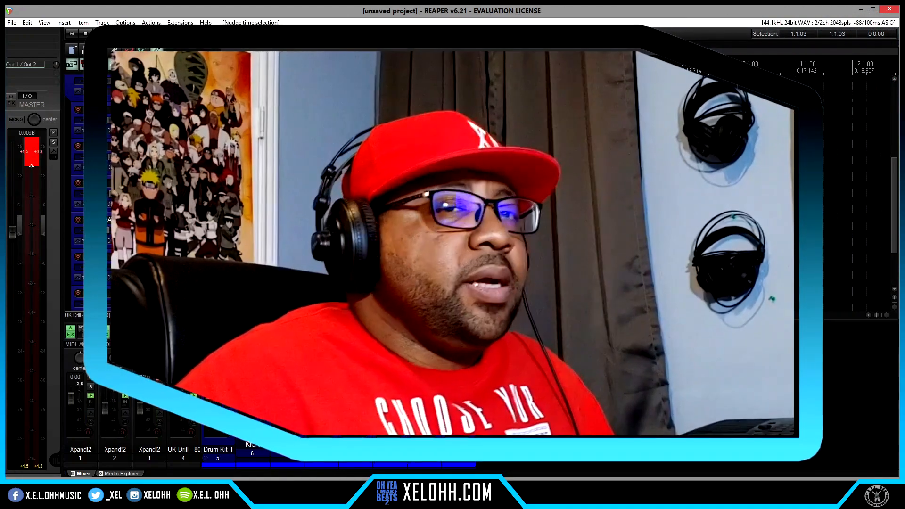